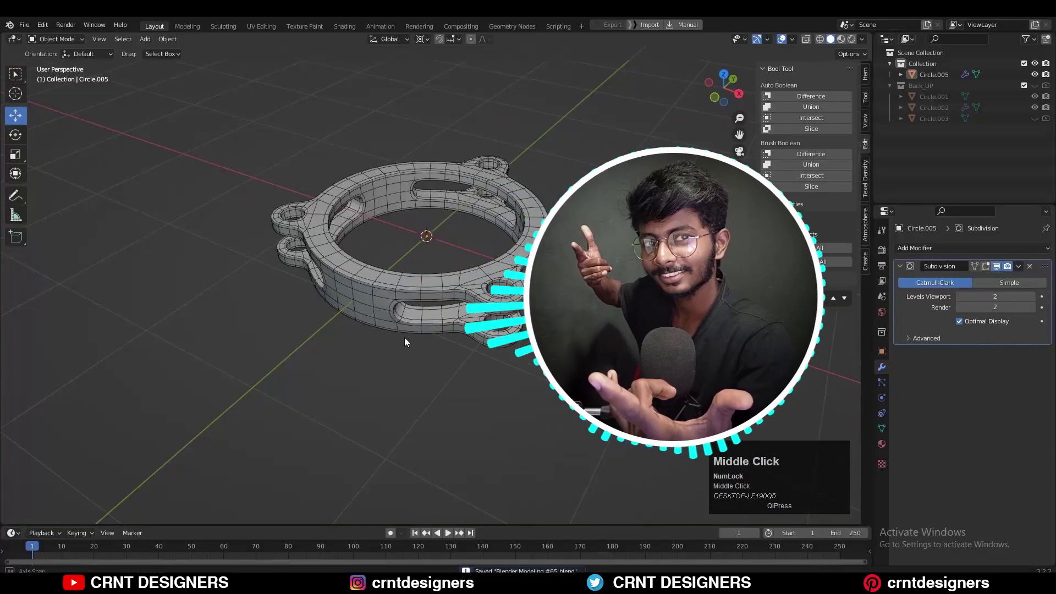
pyautogui.moveTo(404, 337); pyautogui.dragTo(585, 343, button='middle')
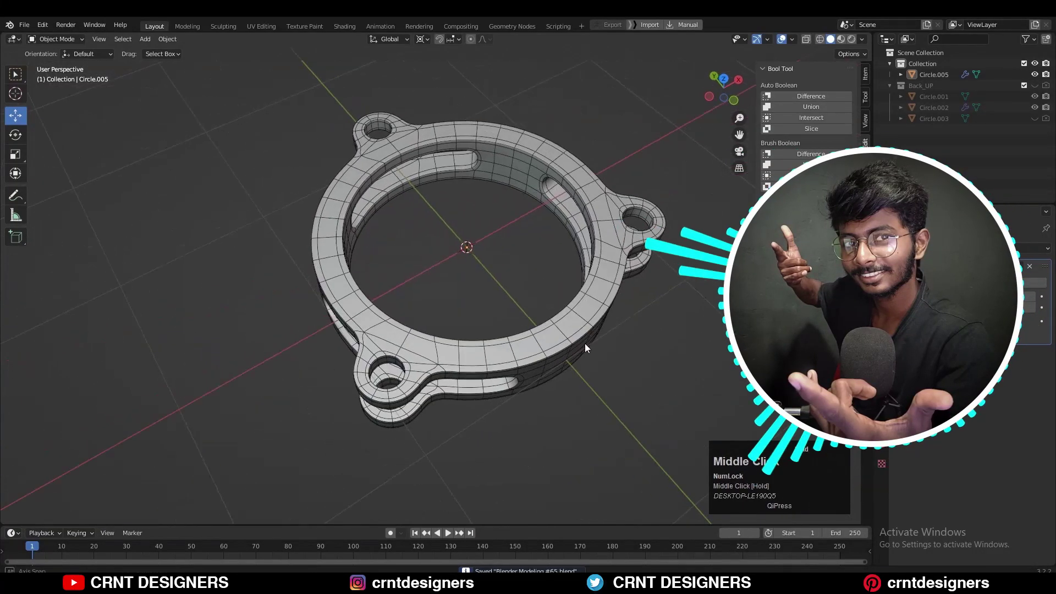
pyautogui.click(588, 336)
pyautogui.click(659, 290)
pyautogui.moveTo(659, 290); pyautogui.dragTo(615, 217, button='middle')
pyautogui.hotkey('ctrl', 's')
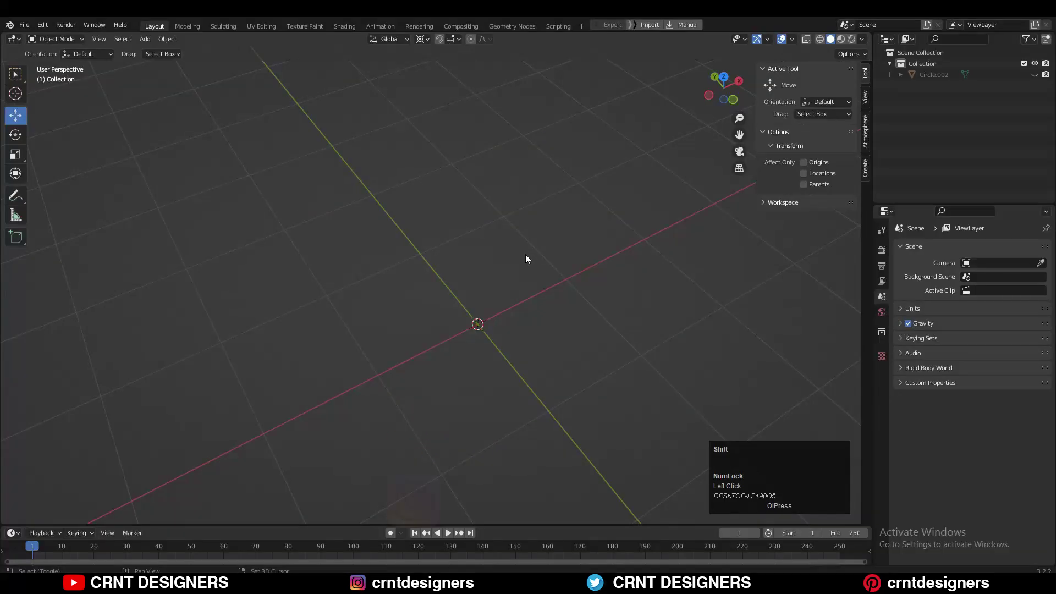
# Add a circle mesh with 36 vertices at the world origin
pyautogui.moveTo(526, 254); pyautogui.dragTo(533, 269, button='middle')
pyautogui.hotkey('shift', 'a')
pyautogui.click(424, 212)
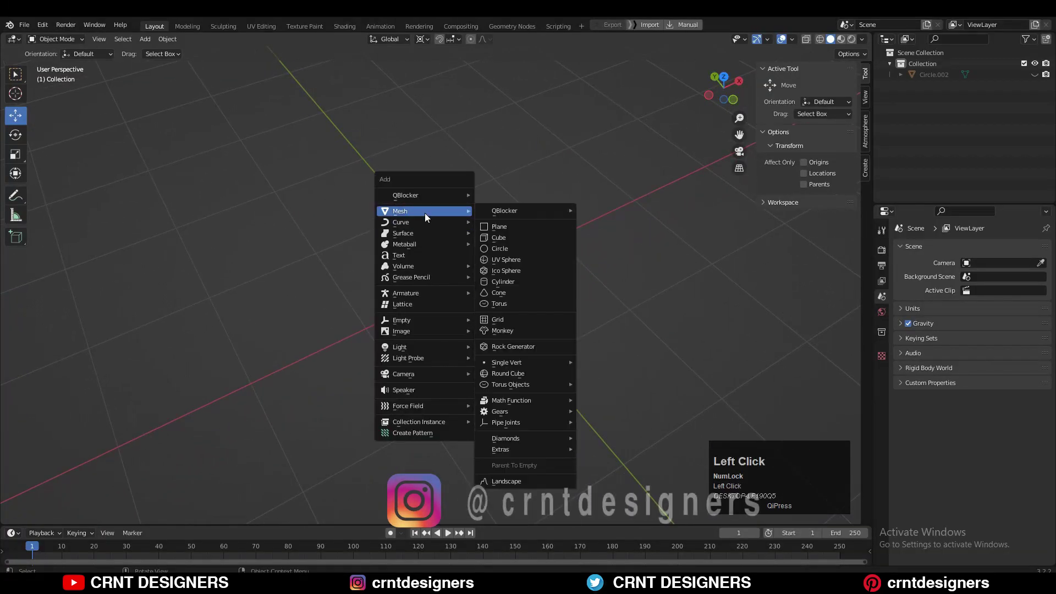
pyautogui.click(552, 247)
pyautogui.click(149, 396)
pyautogui.write('3')
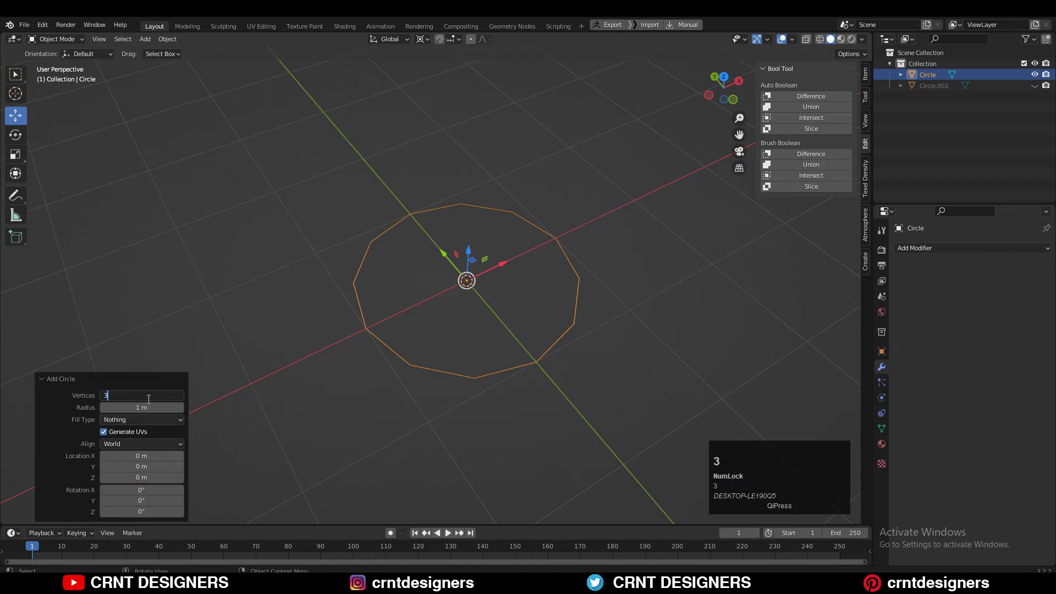
pyautogui.write('6')
pyautogui.click(52, 417)
# Extrude the circle in the top view and scale the new edge inward to form a flat ring
pyautogui.moveTo(550, 220); pyautogui.dragTo(607, 200, button='middle')
pyautogui.click(724, 99)
pyautogui.press('Tab')
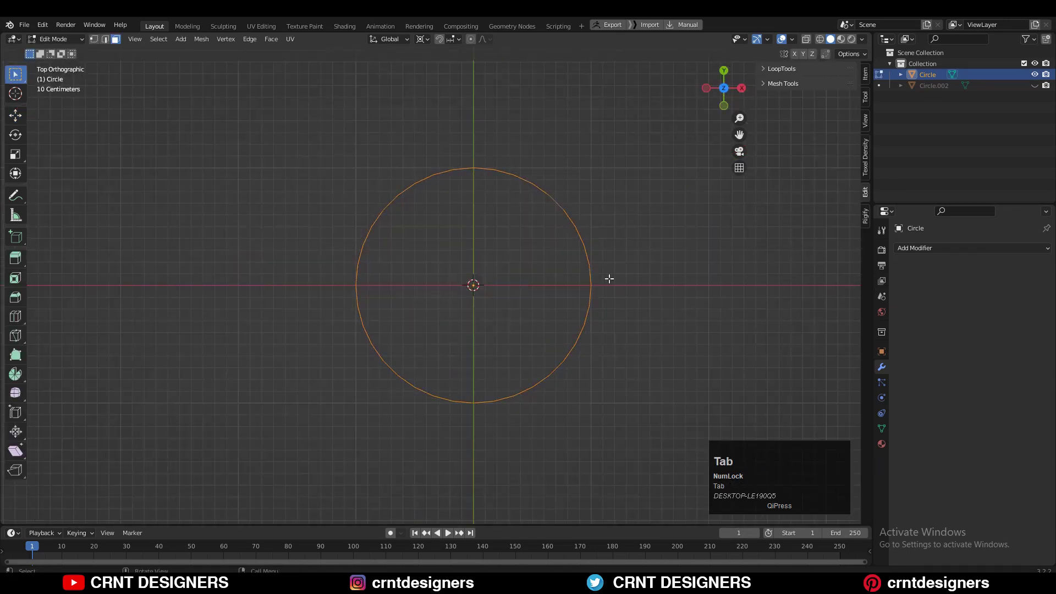
pyautogui.keyDown('shift'); pyautogui.moveTo(608, 275); pyautogui.dragTo(596, 275, button='middle'); pyautogui.keyUp('shift')
pyautogui.press('e')
pyautogui.rightClick(582, 242)
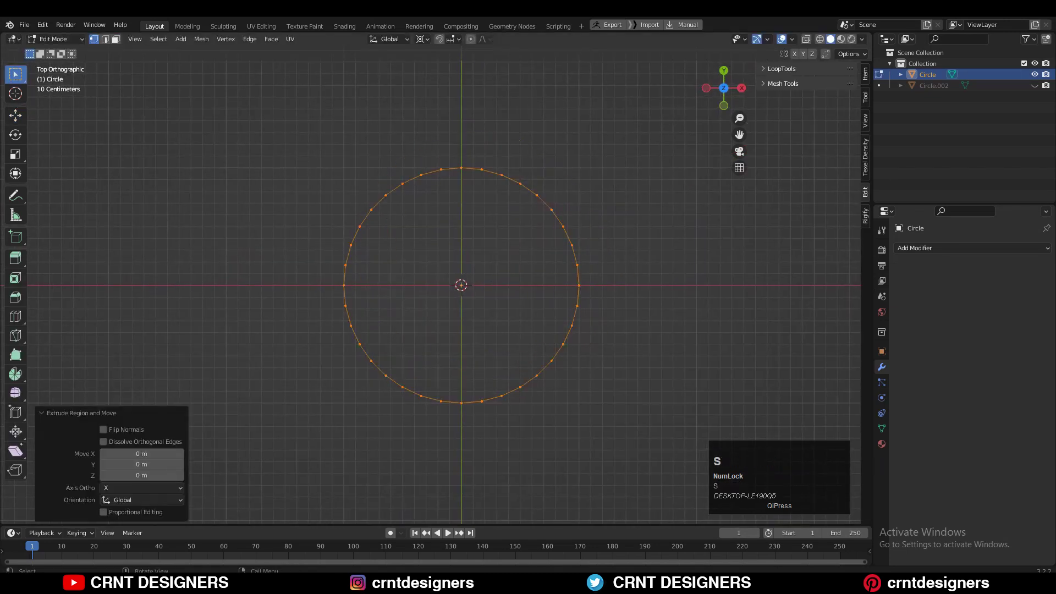
pyautogui.press('s')
pyautogui.click(644, 262)
pyautogui.click(603, 180)
pyautogui.press('Tab')
# Add a second circle mesh with 12 vertices at the ring's centre
pyautogui.keyDown('shift'); pyautogui.moveTo(520, 231); pyautogui.dragTo(511, 277, button='middle'); pyautogui.keyUp('shift')
pyautogui.click(480, 259)
pyautogui.scroll(2, 480, 259)
pyautogui.scroll(-3, 453, 201)
pyautogui.hotkey('shift', 'a')
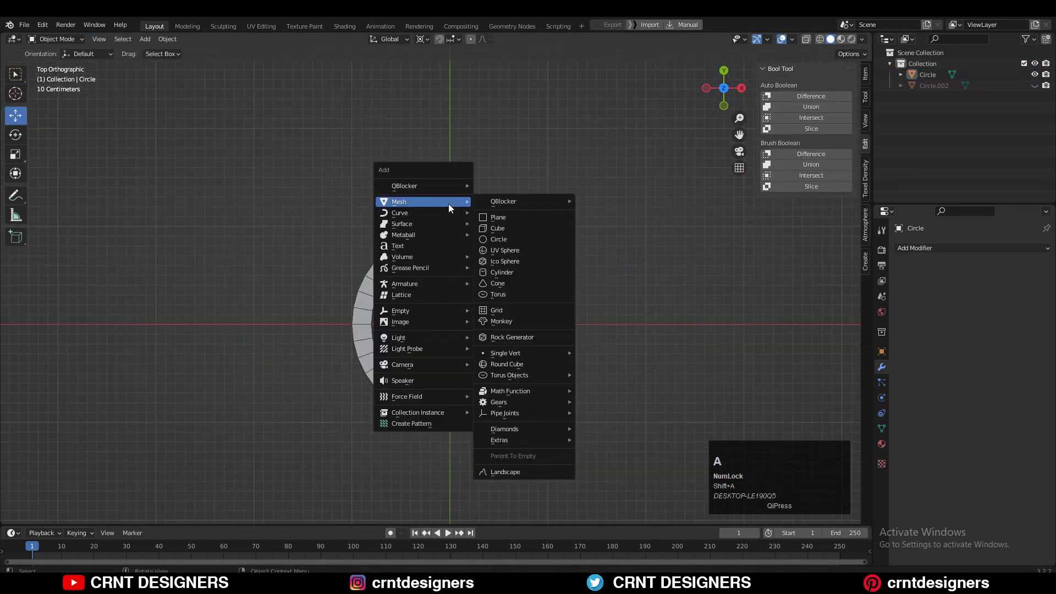
pyautogui.click(506, 240)
pyautogui.write('12')
pyautogui.click(79, 407)
# Scale the 12-vertex circle down to lug size and move it 1 m along Y onto the ring's outer edge
pyautogui.keyDown('shift'); pyautogui.moveTo(693, 307); pyautogui.dragTo(679, 306, button='middle'); pyautogui.keyUp('shift')
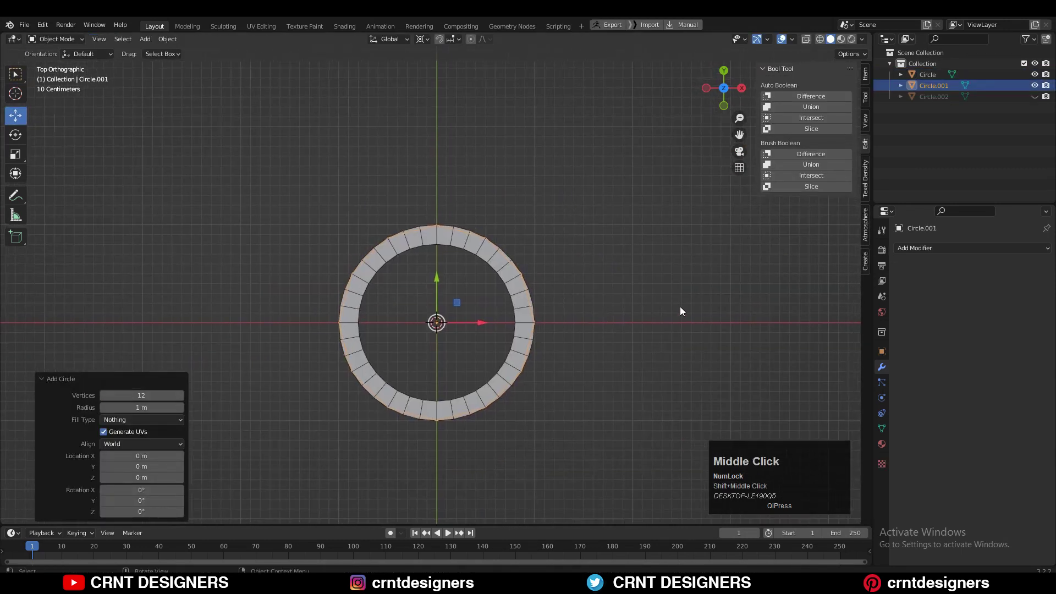
pyautogui.press('s')
pyautogui.click(483, 339)
pyautogui.keyDown('ctrl'); pyautogui.moveTo(446, 285); pyautogui.dragTo(434, 195); pyautogui.keyUp('ctrl')
pyautogui.scroll(6, 467, 175)
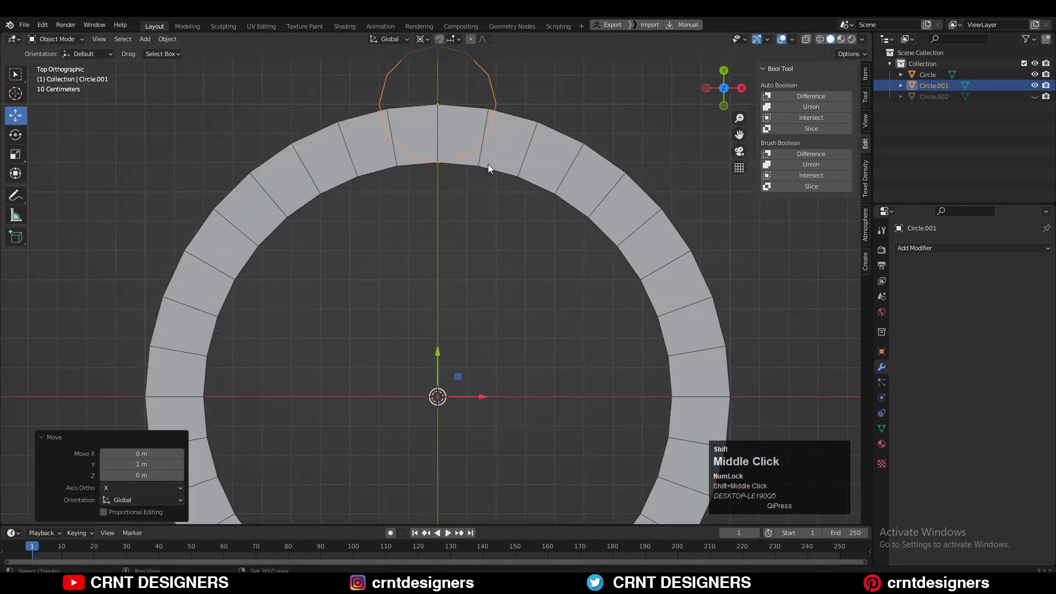
pyautogui.keyDown('shift'); pyautogui.moveTo(488, 164); pyautogui.dragTo(507, 374, button='middle'); pyautogui.keyUp('shift')
pyautogui.scroll(3, 618, 342)
# Undo the last change and move the small circle 0.08 m outward along Y
pyautogui.hotkey('ctrl', 'z')
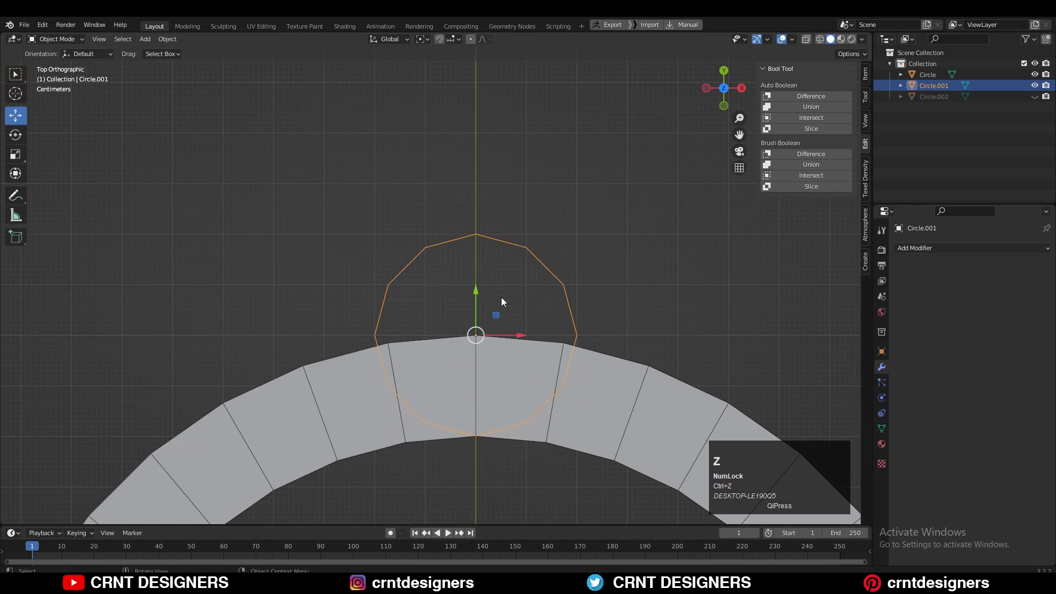
pyautogui.press('s')
pyautogui.rightClick(595, 313)
pyautogui.moveTo(479, 286); pyautogui.dragTo(480, 241)
pyautogui.keyDown('shift'); pyautogui.moveTo(560, 295); pyautogui.dragTo(551, 250, button='middle'); pyautogui.keyUp('shift')
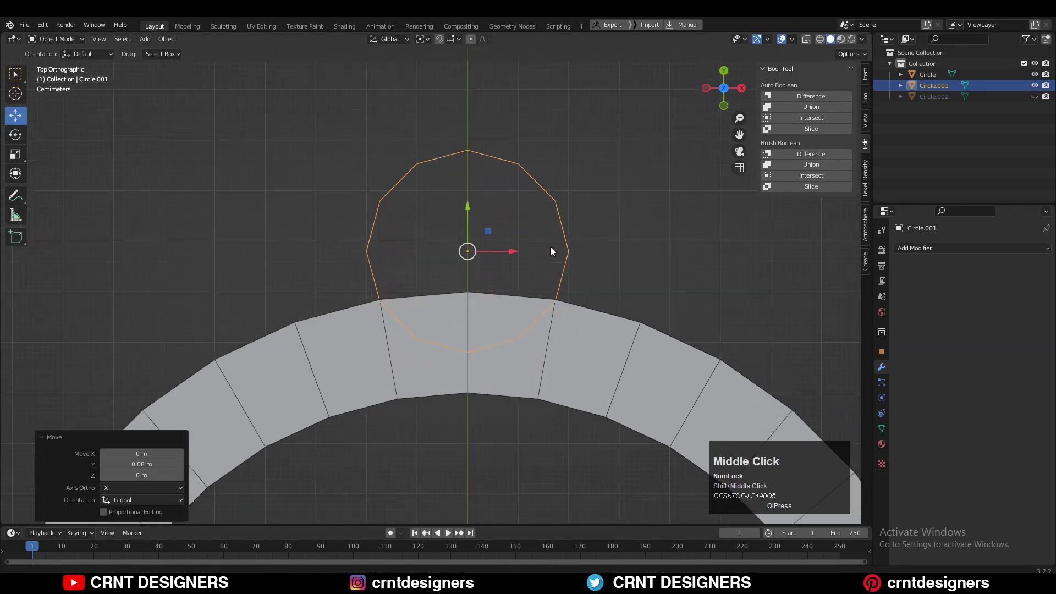
# Fine-tune the small circle with a 1.005 scale and a slight outward nudge along Y so it meets two outer ring vertices
pyautogui.scroll(3, 551, 249)
pyautogui.press('s')
pyautogui.keyDown('shift'); pyautogui.click(583, 205); pyautogui.keyUp('shift')
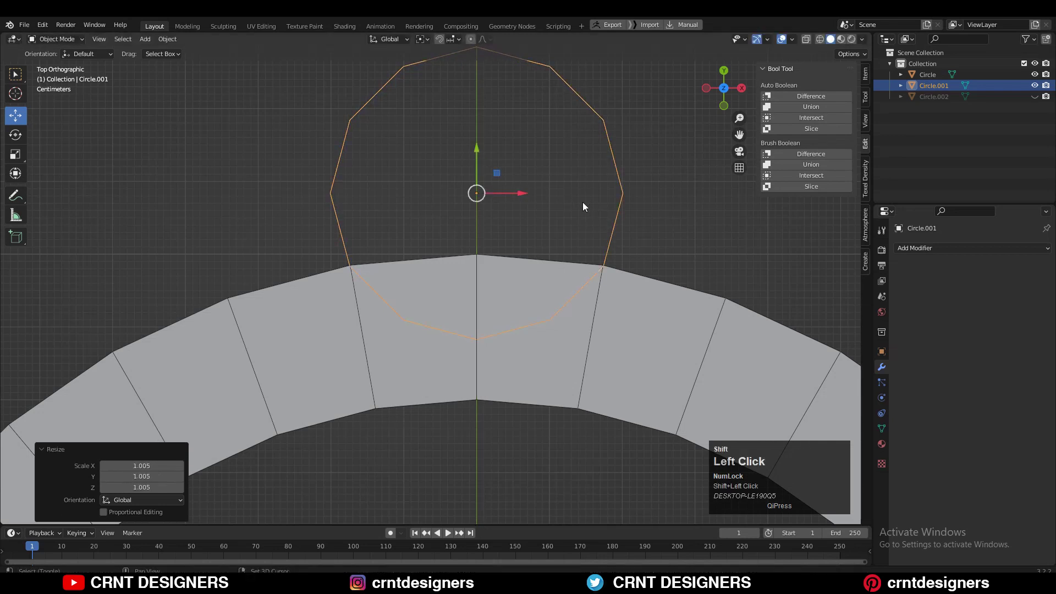
pyautogui.moveTo(477, 158); pyautogui.dragTo(478, 118)
pyautogui.press('s')
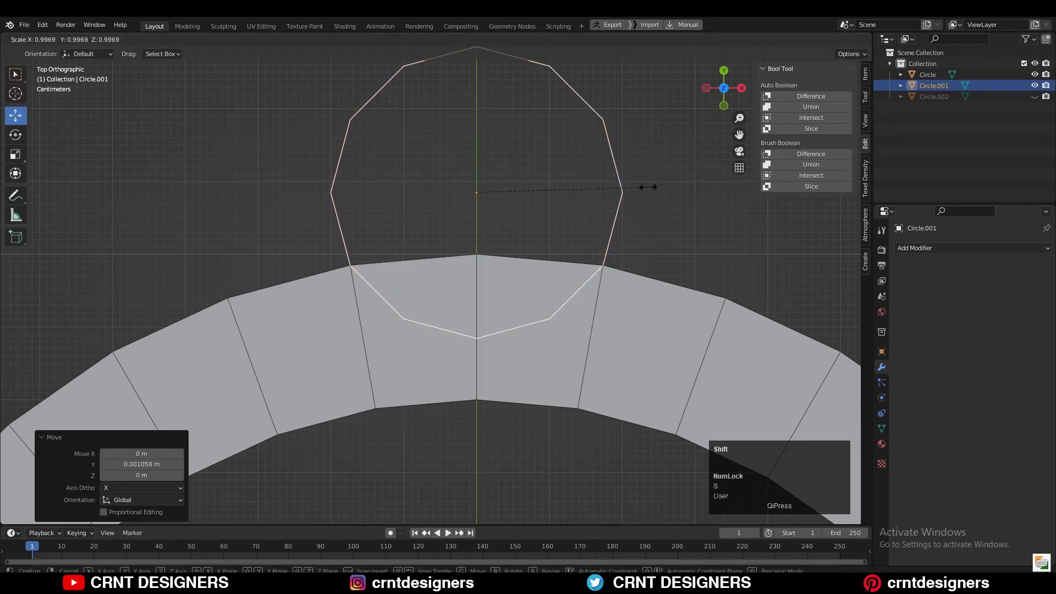
pyautogui.keyDown('shift'); pyautogui.click(645, 194); pyautogui.keyUp('shift')
# Fill the small circle with a face and keep a hidden duplicate of the disc in place
pyautogui.press('Tab')
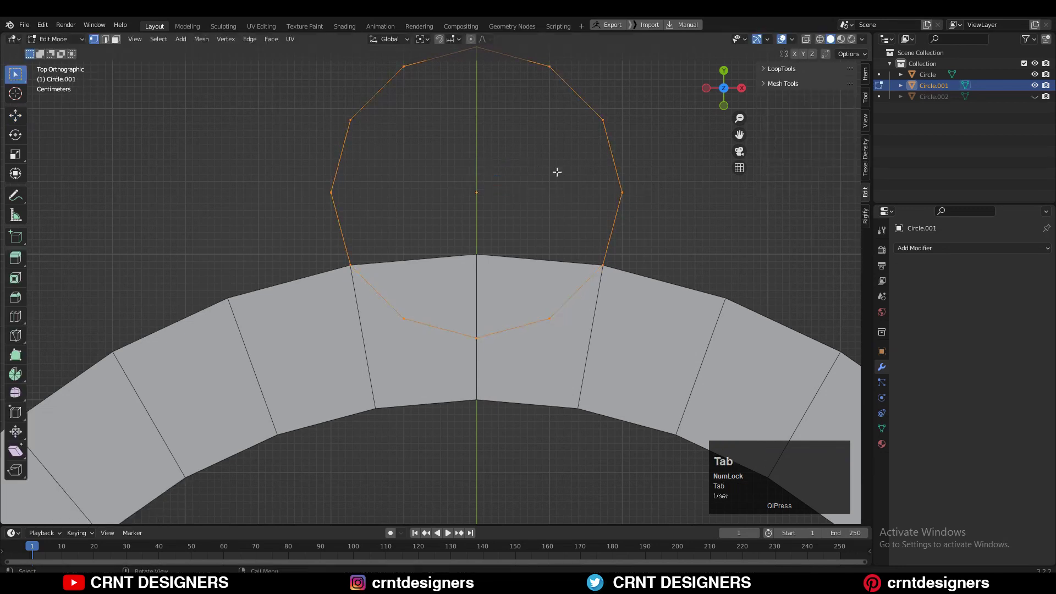
pyautogui.scroll(-3, 598, 201)
pyautogui.press('Tab')
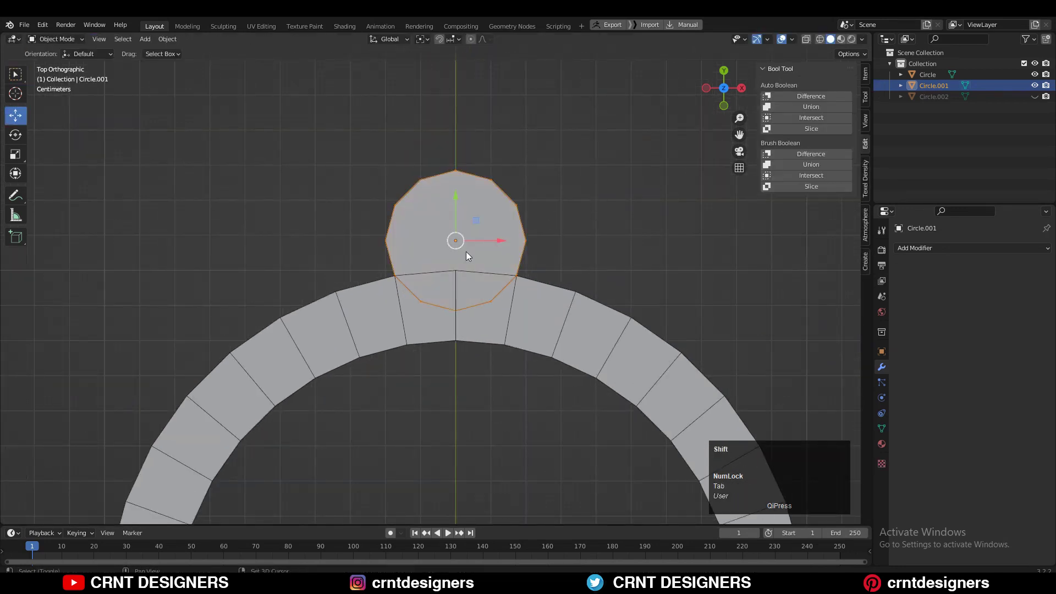
pyautogui.hotkey('shift', 'd')
pyautogui.rightClick(625, 169)
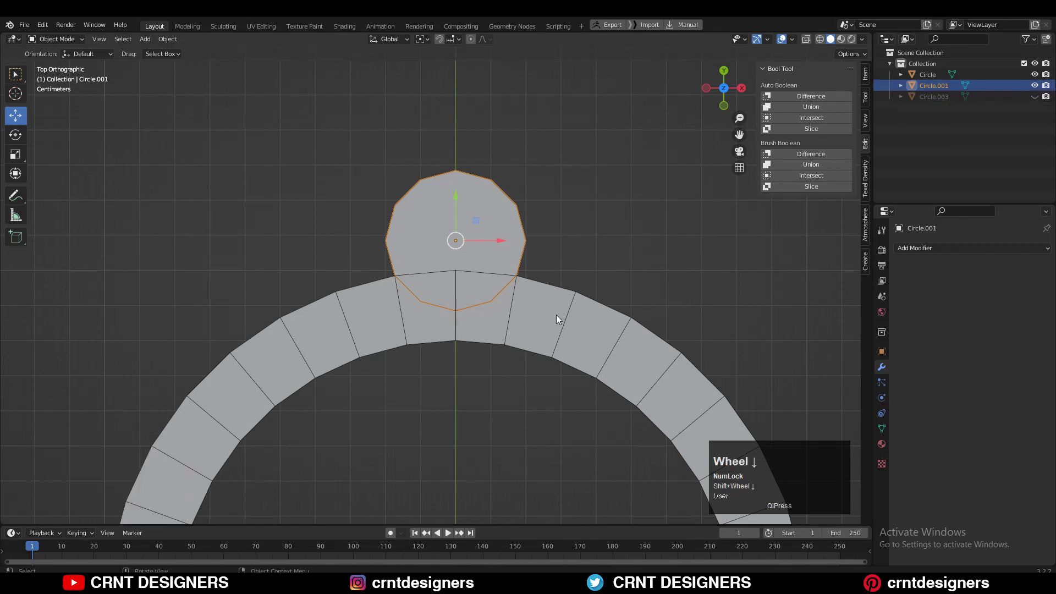
# Set the transform pivot to the 3D Cursor, duplicate the disc and rotate the copy -120° around the ring's centre
pyautogui.scroll(-6, 556, 314)
pyautogui.keyDown('shift'); pyautogui.moveTo(538, 298); pyautogui.dragTo(556, 259, button='middle'); pyautogui.keyUp('shift')
pyautogui.click(422, 39)
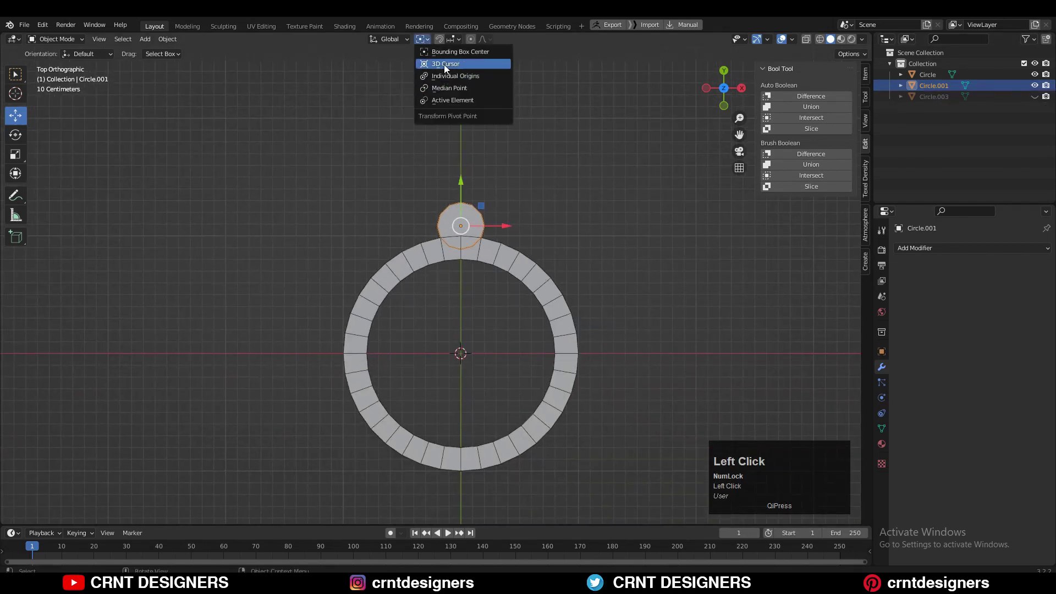
pyautogui.click(445, 64)
pyautogui.hotkey('shift', 'd')
pyautogui.rightClick(593, 210)
pyautogui.press('r')
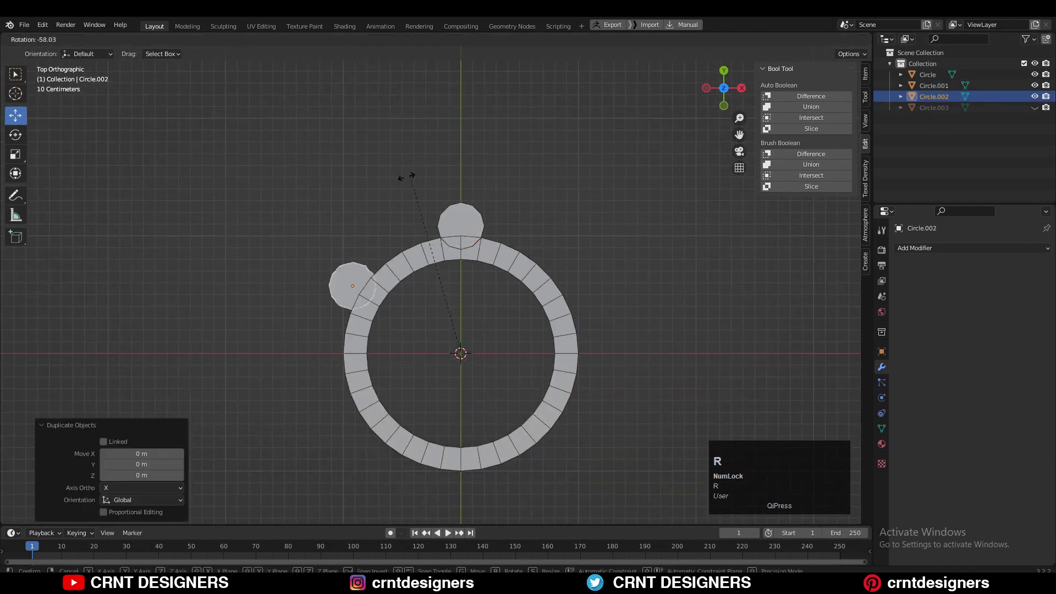
pyautogui.press('ctrl')
pyautogui.keyDown('ctrl'); pyautogui.click(303, 317); pyautogui.keyUp('ctrl')
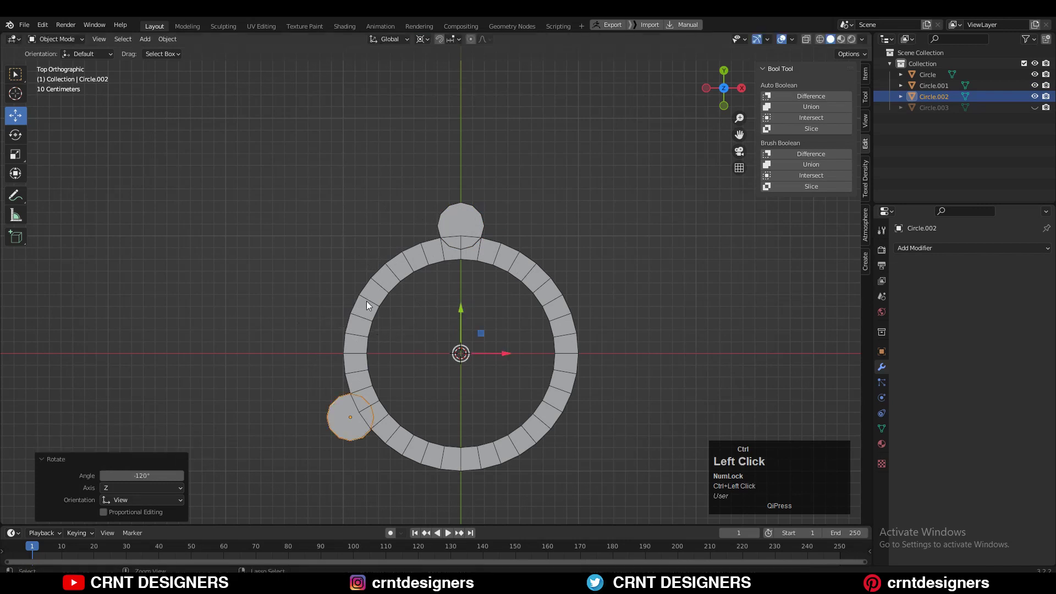
# Duplicate the disc again and rotate the copy 120° the other way around the ring, giving three evenly spaced discs
pyautogui.hotkey('shift', 'd')
pyautogui.rightClick(511, 215)
pyautogui.press('r')
pyautogui.press('ctrl')
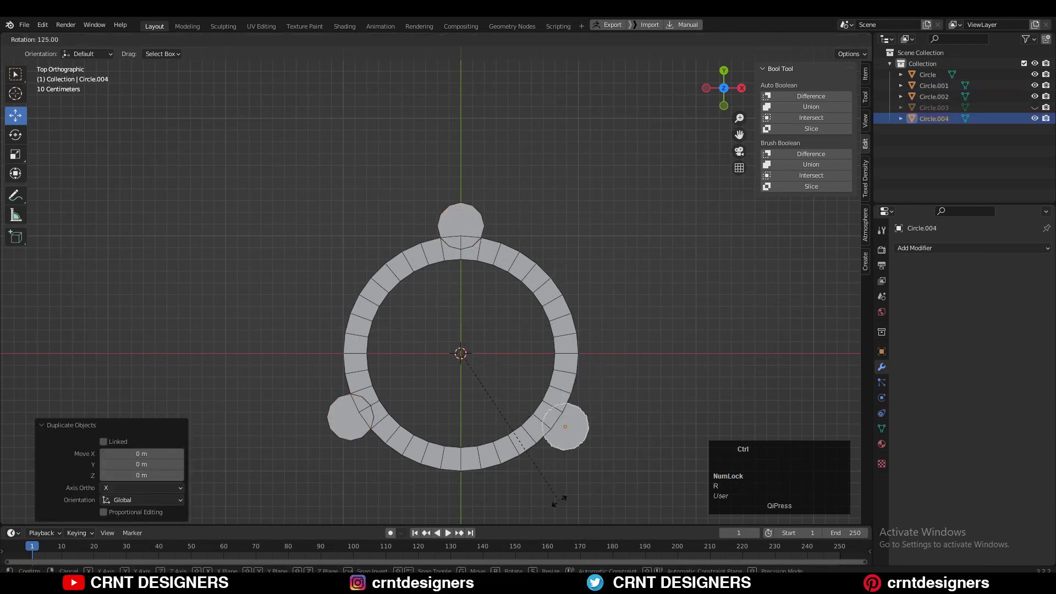
pyautogui.keyDown('ctrl'); pyautogui.click(546, 502); pyautogui.keyUp('ctrl')
# Join the ring and the three discs with a brush Boolean Union and apply all three Boolean modifiers
pyautogui.moveTo(586, 184); pyautogui.dragTo(325, 469)
pyautogui.click(809, 166)
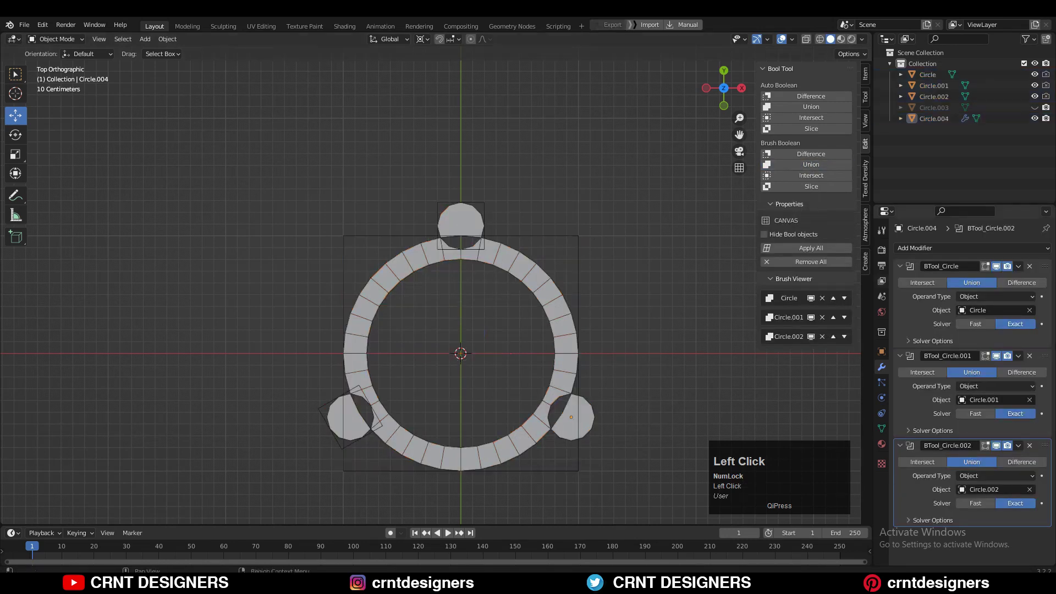
pyautogui.click(1020, 268)
pyautogui.click(1013, 279)
pyautogui.click(1015, 268)
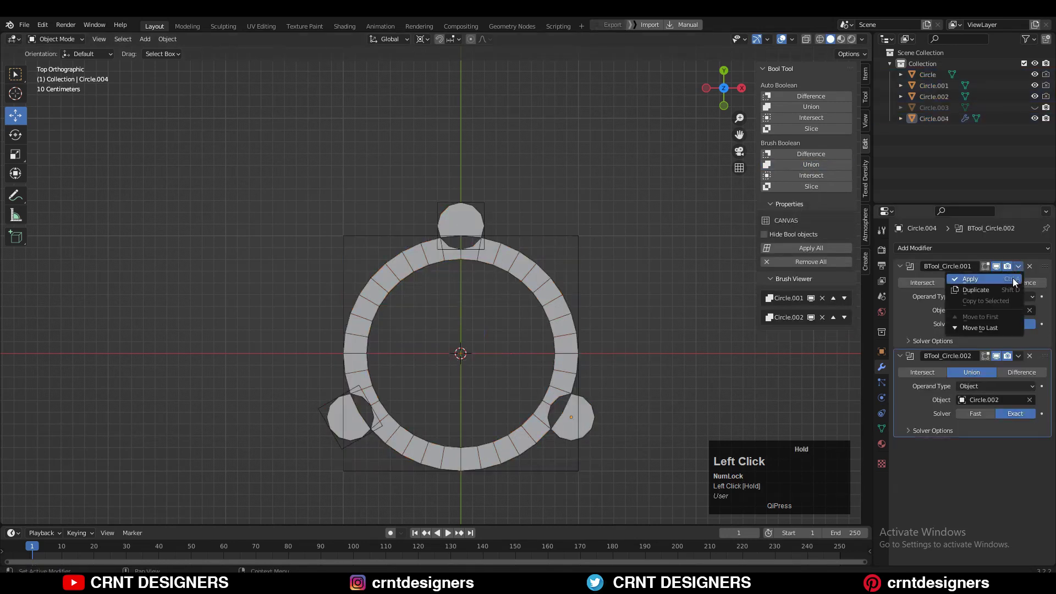
pyautogui.click(1012, 278)
pyautogui.click(1015, 267)
pyautogui.click(1009, 278)
# Delete the leftover ring brush and the two disc brush objects
pyautogui.click(523, 236)
pyautogui.press('x')
pyautogui.click(522, 236)
pyautogui.click(485, 203)
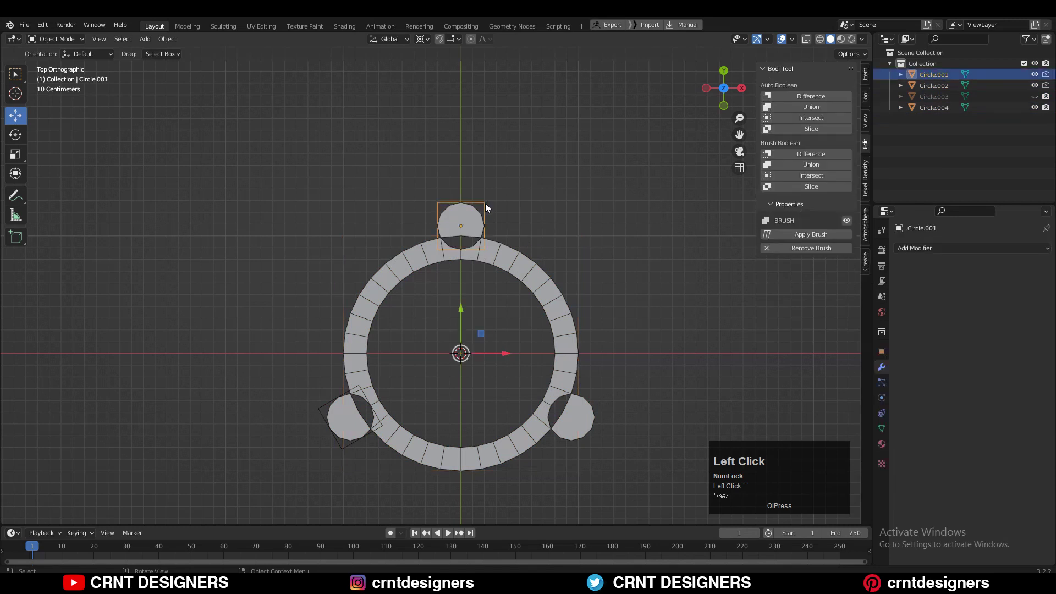
pyautogui.press('x')
pyautogui.click(484, 203)
pyautogui.click(318, 410)
pyautogui.press('x')
pyautogui.click(317, 410)
# Edit the united mesh and merge the nearly coincident vertices at the left junction of the upper disc and ring
pyautogui.click(586, 400)
pyautogui.press('Tab')
pyautogui.moveTo(605, 359); pyautogui.dragTo(582, 351, button='middle')
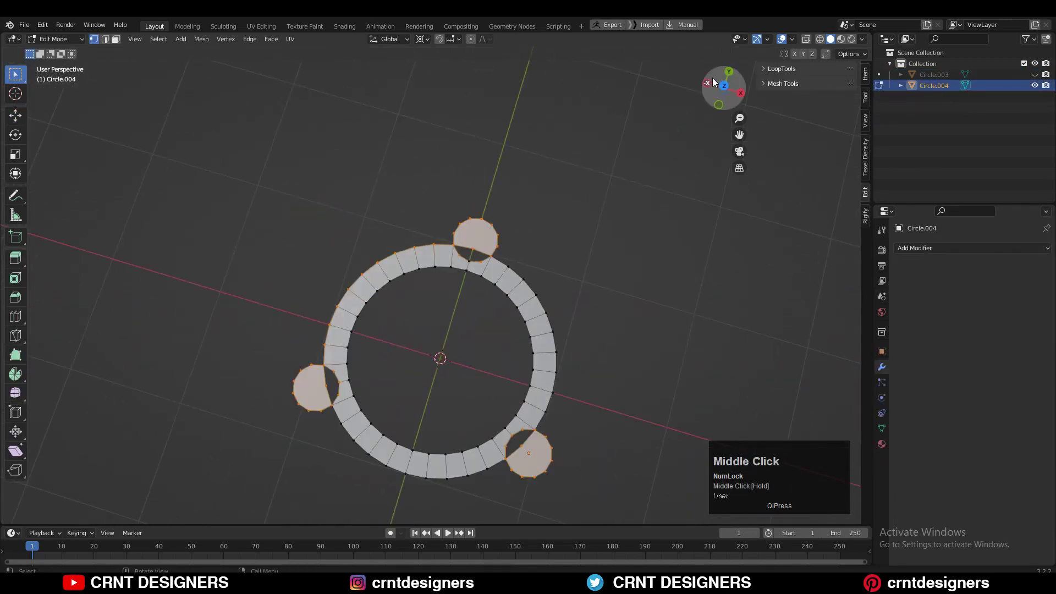
pyautogui.click(722, 86)
pyautogui.scroll(3, 442, 377)
pyautogui.scroll(6, 439, 314)
pyautogui.keyDown('shift'); pyautogui.moveTo(431, 297); pyautogui.dragTo(415, 261, button='middle'); pyautogui.keyUp('shift')
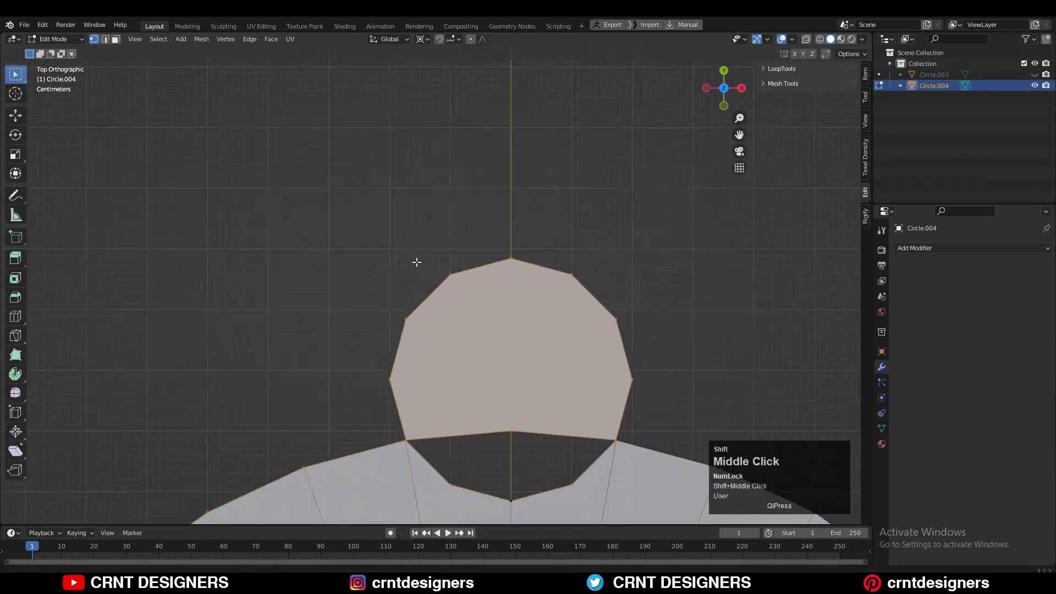
pyautogui.scroll(9, 450, 442)
pyautogui.keyDown('shift'); pyautogui.moveTo(220, 354); pyautogui.dragTo(588, 292, button='middle'); pyautogui.keyUp('shift')
pyautogui.scroll(12, 489, 314)
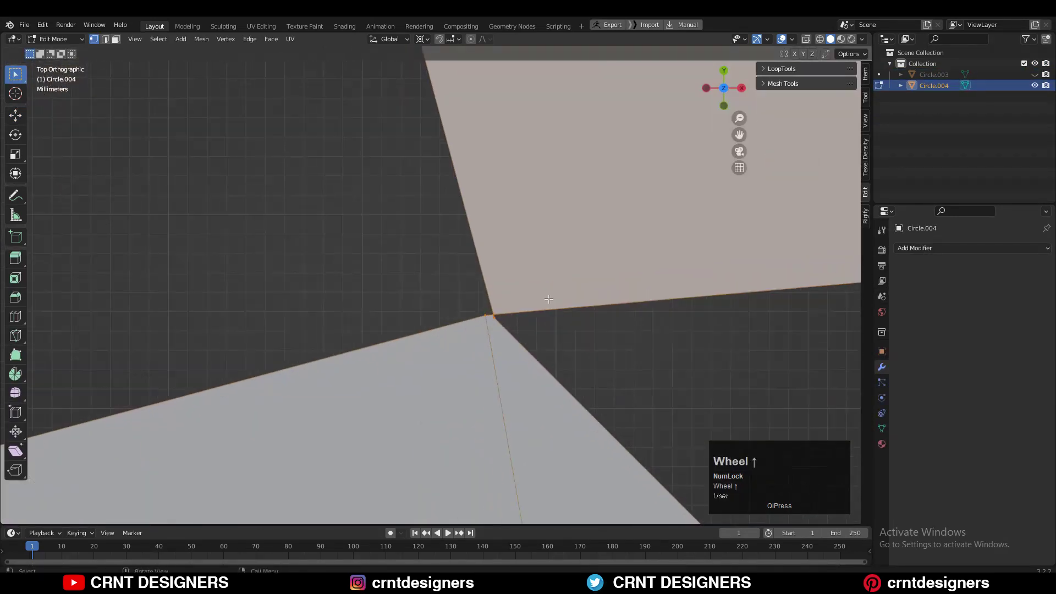
pyautogui.press('1')
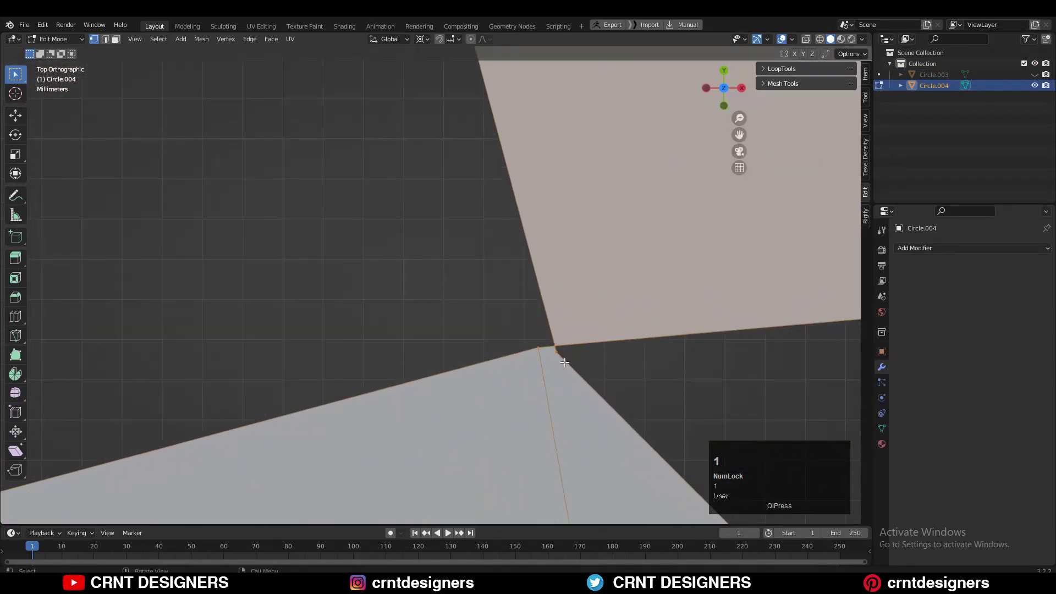
pyautogui.press('m')
pyautogui.click(513, 320)
# Merge the nearly coincident vertices at the right junction of the upper disc and ring
pyautogui.keyDown('shift'); pyautogui.moveTo(514, 320); pyautogui.dragTo(339, 359, button='middle'); pyautogui.keyUp('shift')
pyautogui.scroll(-5, 258, 324)
pyautogui.moveTo(439, 325); pyautogui.dragTo(471, 353)
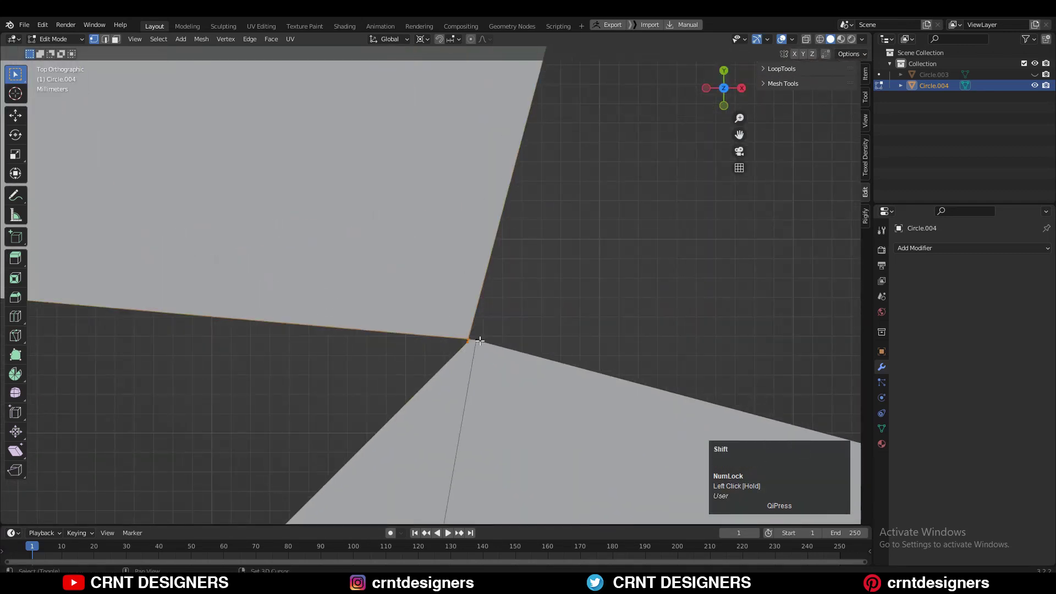
pyautogui.press('m')
pyautogui.click(534, 338)
# Fill the open gap between the upper disc and the ring with a face
pyautogui.scroll(-12, 495, 319)
pyautogui.keyDown('shift'); pyautogui.moveTo(575, 318); pyautogui.dragTo(1022, 219, button='middle'); pyautogui.keyUp('shift')
pyautogui.press('2')
pyautogui.press('2')
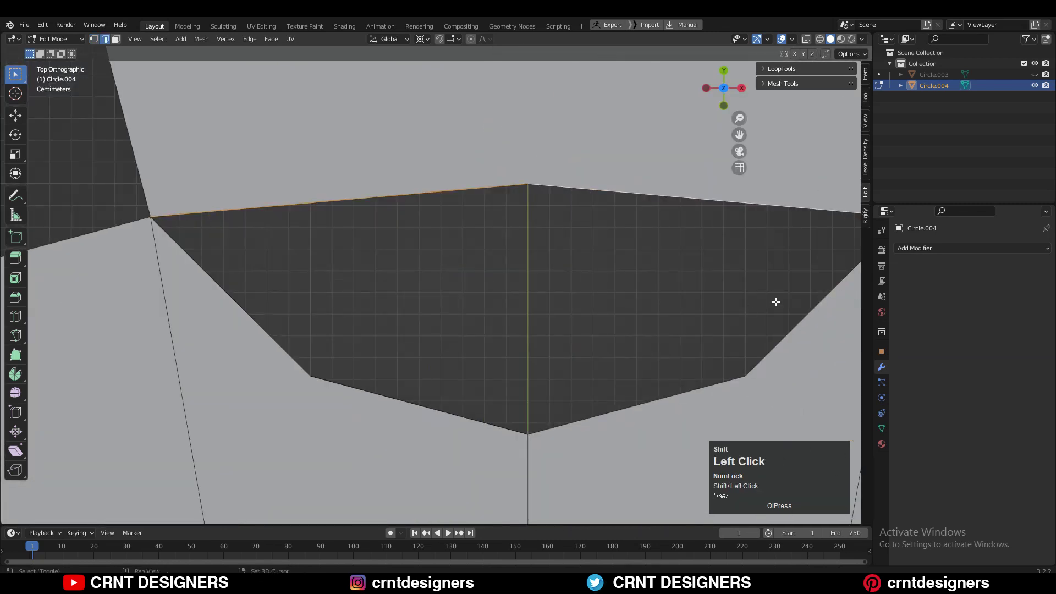
pyautogui.press('f')
pyautogui.scroll(-5, 385, 314)
# Connect the upper disc's top and bottom vertices with a vertical edge through its middle
pyautogui.press('1')
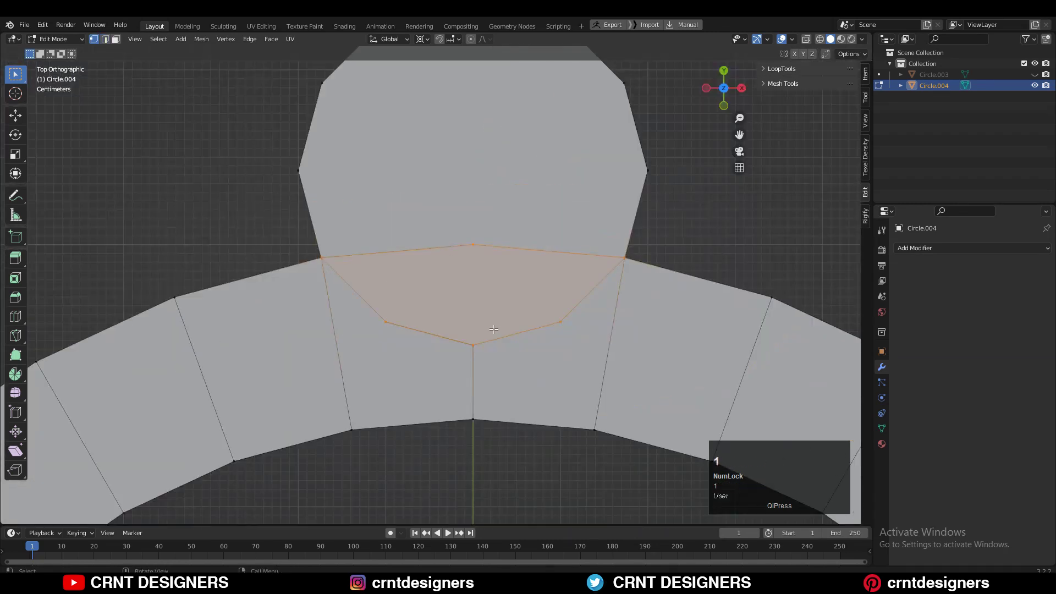
pyautogui.click(476, 340)
pyautogui.scroll(-6, 462, 324)
pyautogui.rightClick(445, 188)
pyautogui.click(459, 159)
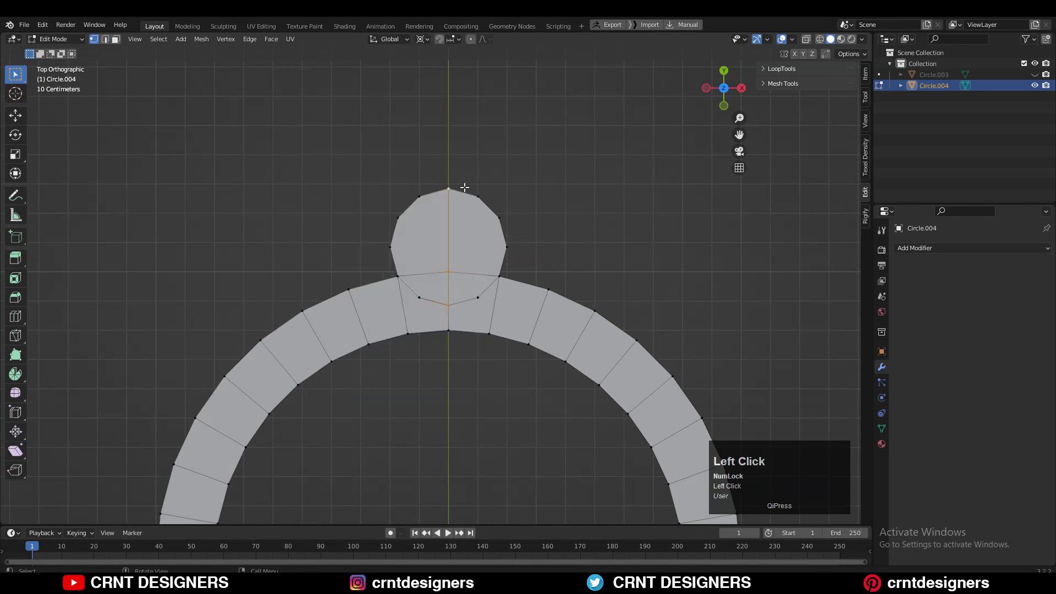
# Connect the upper disc's left and right vertices with a horizontal edge and dissolve the leftover ring edge crossing the disc
pyautogui.keyDown('shift'); pyautogui.click(390, 246); pyautogui.keyUp('shift')
pyautogui.rightClick(439, 243)
pyautogui.click(440, 243)
pyautogui.scroll(-3, 522, 340)
pyautogui.scroll(8, 530, 352)
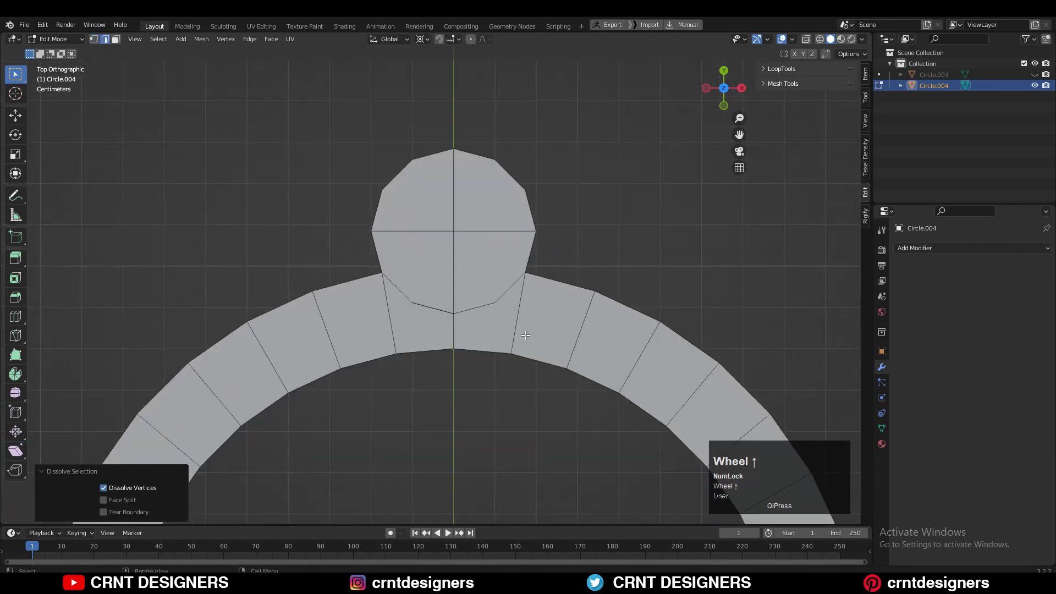
# Select the whole mesh and merge its duplicate vertices by distance
pyautogui.keyDown('shift'); pyautogui.moveTo(537, 360); pyautogui.dragTo(553, 333, button='middle'); pyautogui.keyUp('shift')
pyautogui.press('a')
pyautogui.press('m')
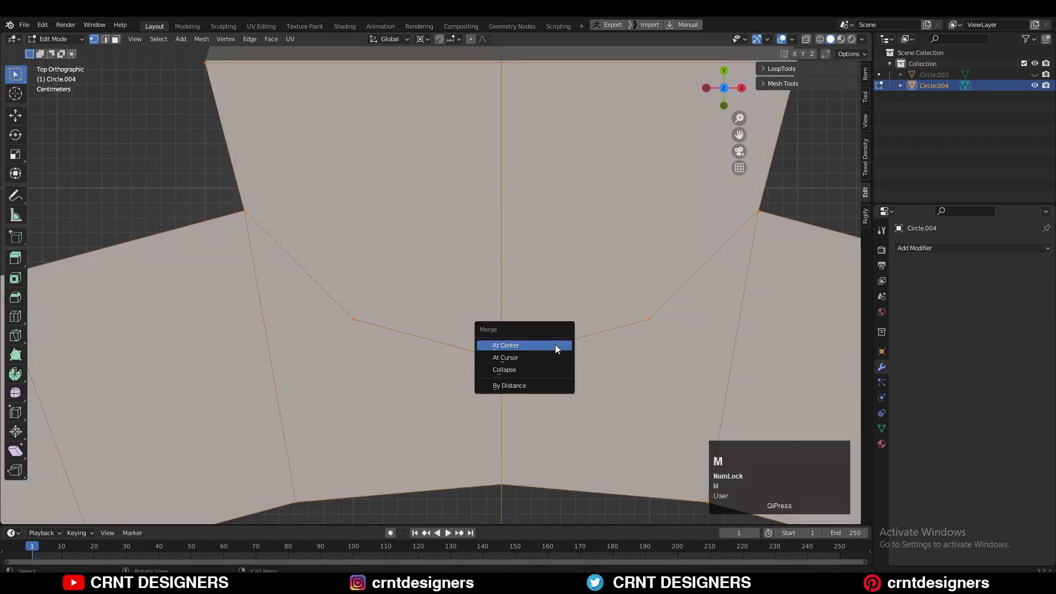
pyautogui.click(556, 344)
pyautogui.click(567, 278)
pyautogui.scroll(-6, 698, 216)
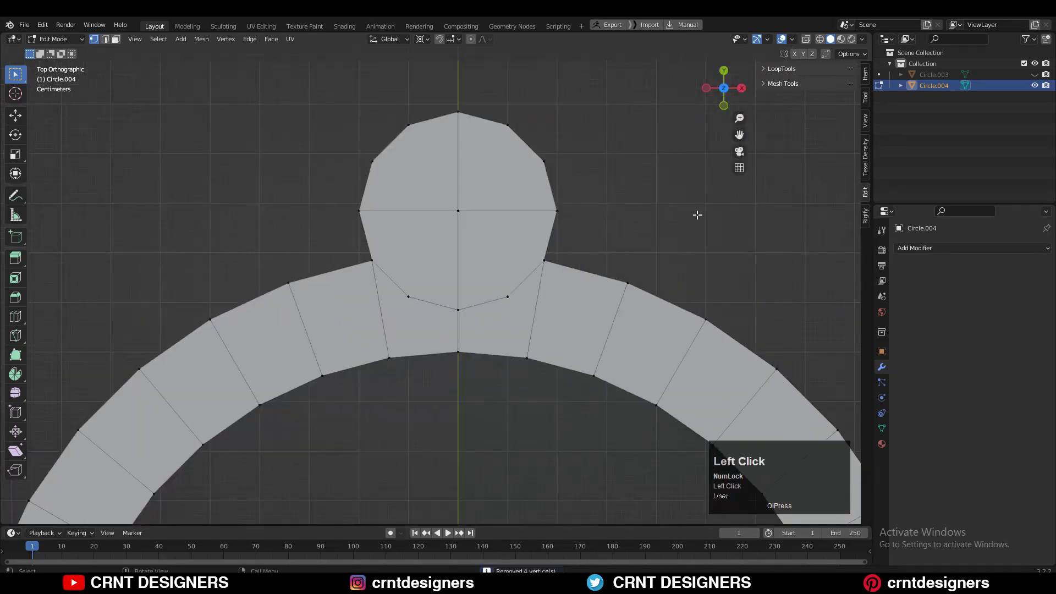
pyautogui.keyDown('shift'); pyautogui.moveTo(599, 349); pyautogui.dragTo(580, 305, button='middle'); pyautogui.keyUp('shift')
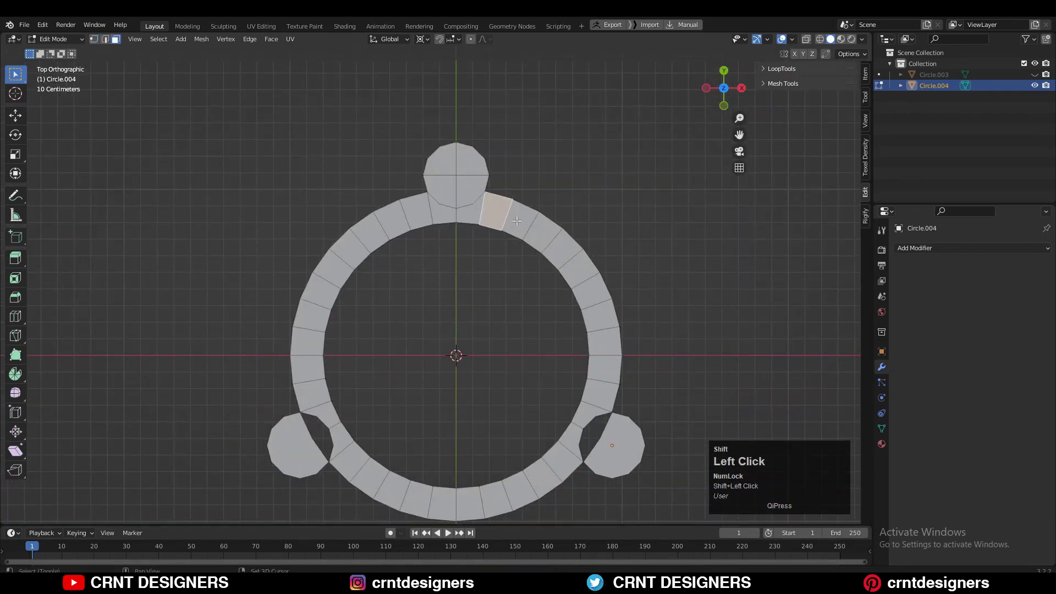
# Delete three adjoining ring faces just above the X axis where the upper arc's right end should be
pyautogui.click(590, 290)
pyautogui.keyDown('shift'); pyautogui.click(599, 315); pyautogui.keyUp('shift')
pyautogui.press('x')
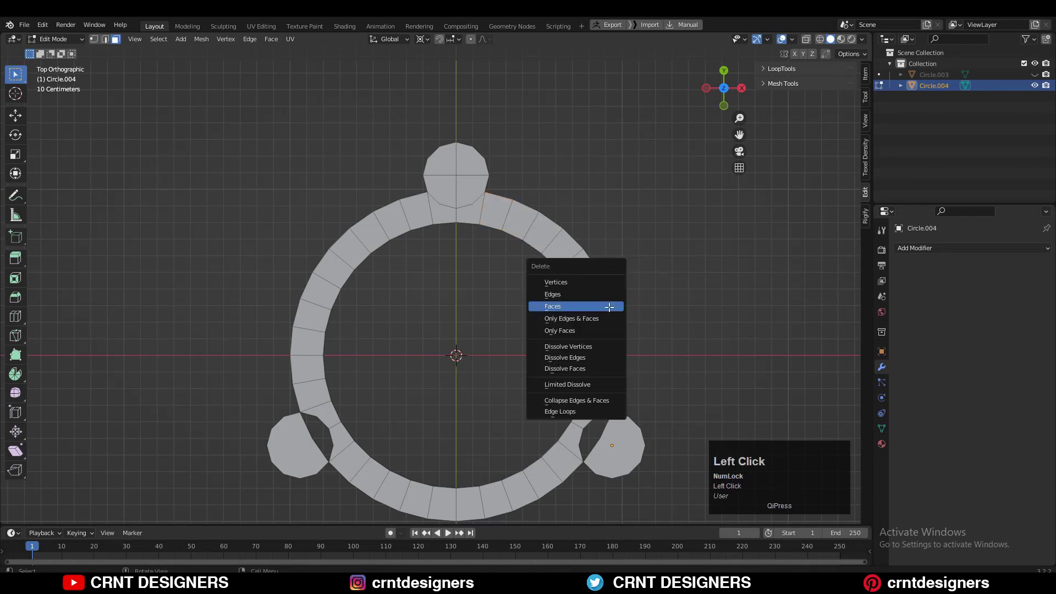
pyautogui.click(605, 306)
# Delete the ring faces just beyond the upper arc's left end so the arc separates from the lower ring
pyautogui.keyDown('shift'); pyautogui.click(383, 226); pyautogui.keyUp('shift')
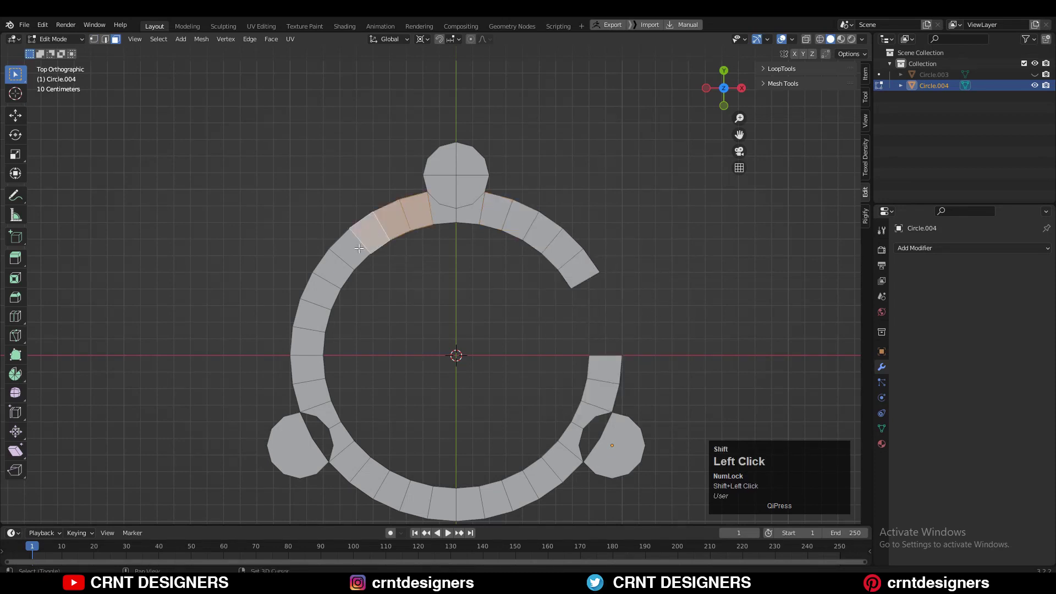
pyautogui.click(325, 285)
pyautogui.press('x')
pyautogui.click(297, 302)
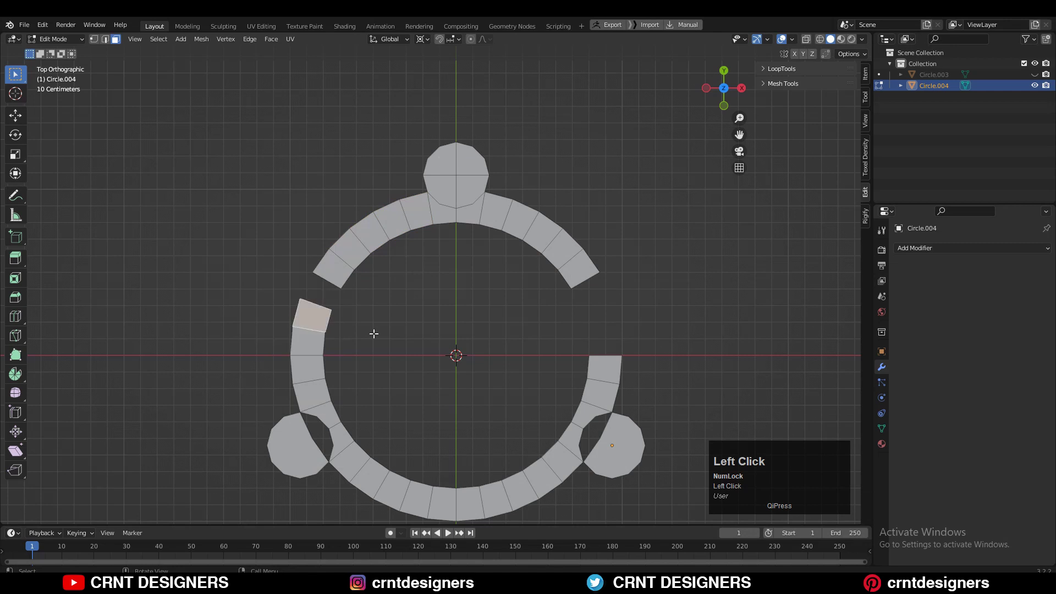
pyautogui.press('x')
pyautogui.click(326, 331)
# Delete all remaining lower ring and disc geometry, keeping only the upper 120° arc with its lug
pyautogui.moveTo(752, 322); pyautogui.dragTo(182, 528)
pyautogui.press('x')
pyautogui.click(394, 416)
pyautogui.scroll(-5, 474, 316)
pyautogui.press('Tab')
# Set the arc segment's origin to the 3D cursor at the ring's centre
pyautogui.click(463, 250)
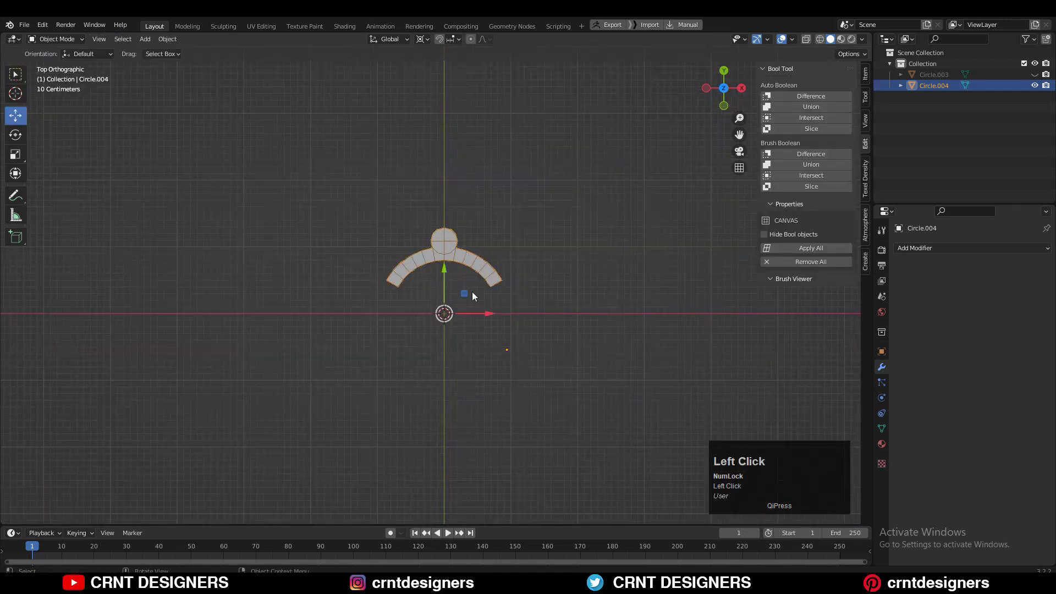
pyautogui.scroll(3, 548, 253)
pyautogui.rightClick(547, 244)
pyautogui.moveTo(588, 258)
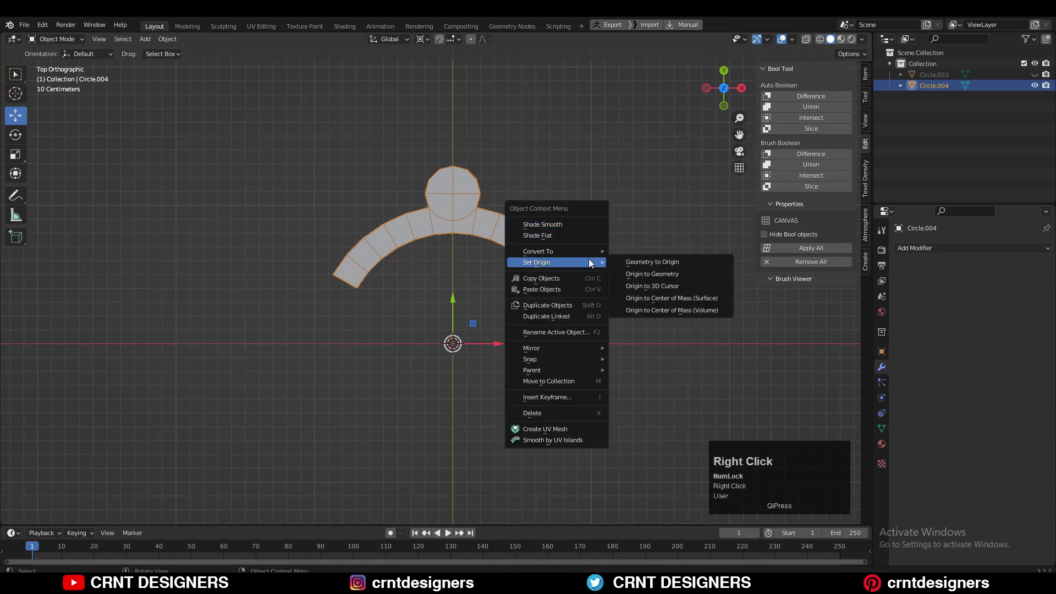
pyautogui.click(675, 277)
pyautogui.rightClick(495, 198)
pyautogui.rightClick(509, 220)
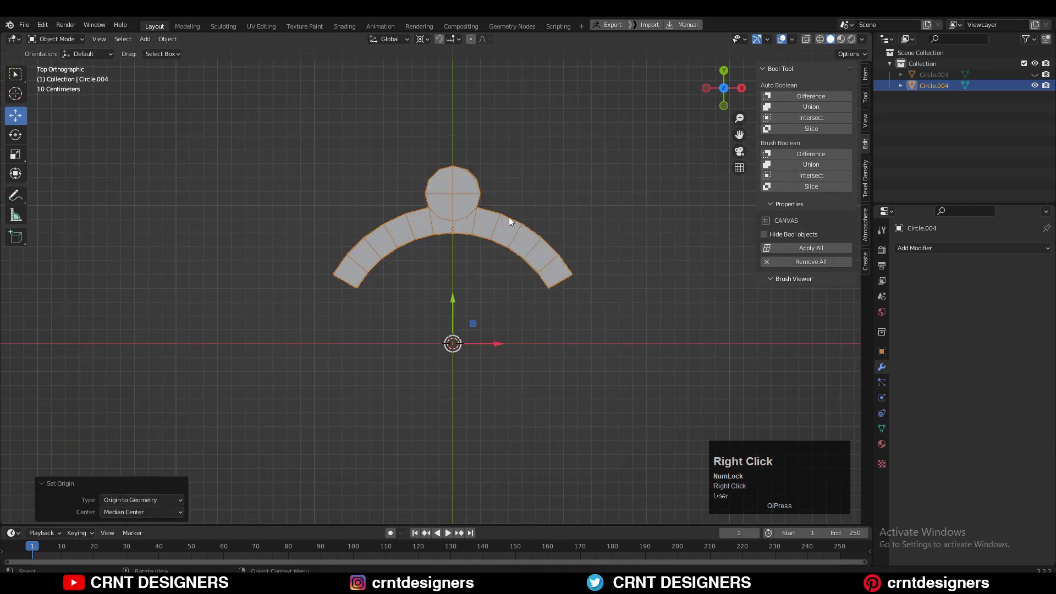
pyautogui.rightClick(544, 220)
pyautogui.moveTo(543, 229)
pyautogui.click(604, 242)
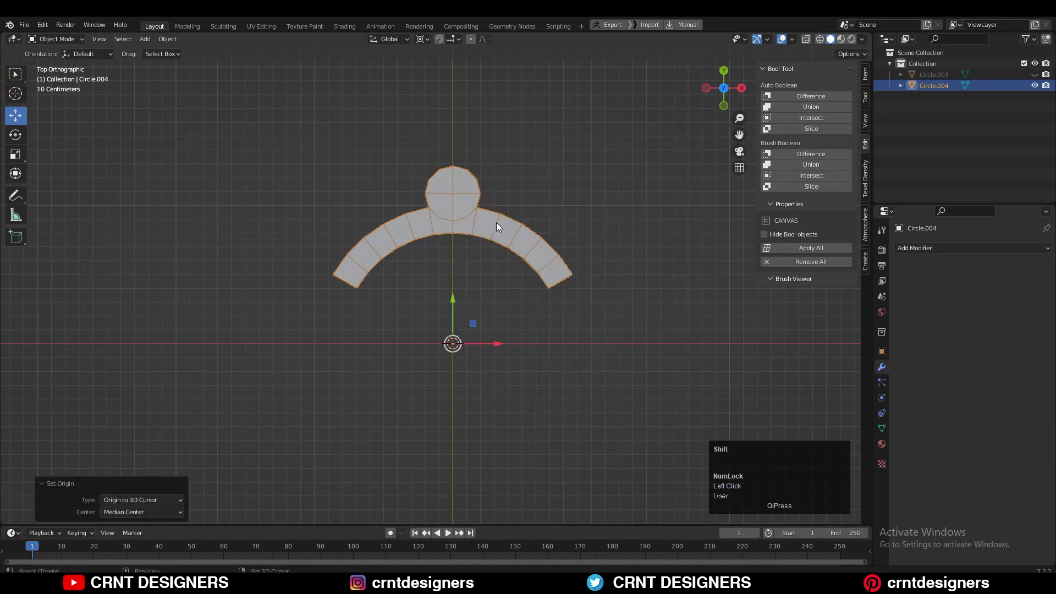
# Duplicate the arc segment in place and rotate the copy 120° about the ring's centre
pyautogui.hotkey('shift', 'd')
pyautogui.rightClick(495, 216)
pyautogui.press('r')
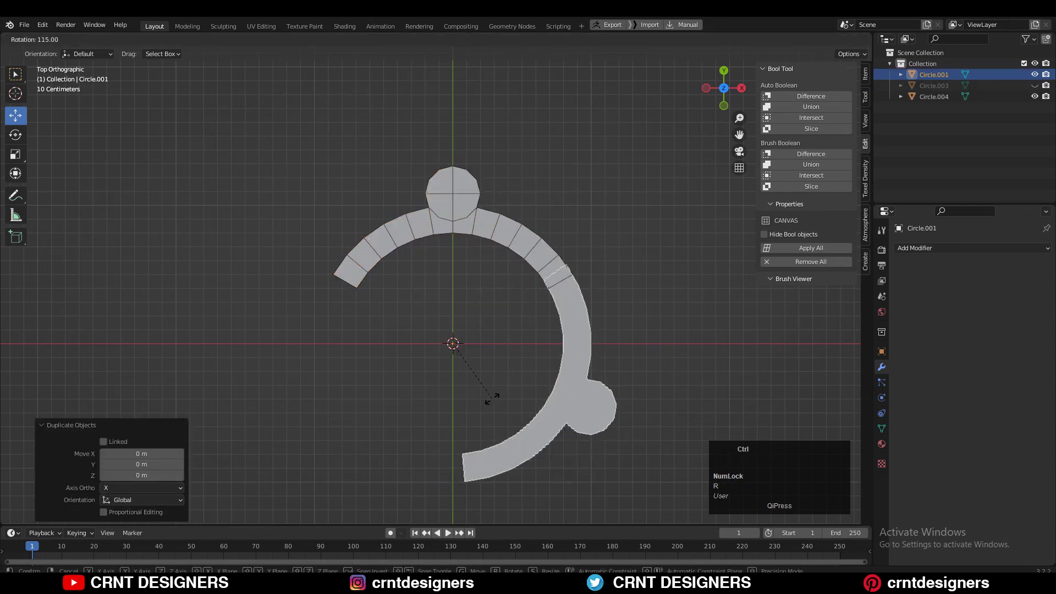
pyautogui.click(489, 401)
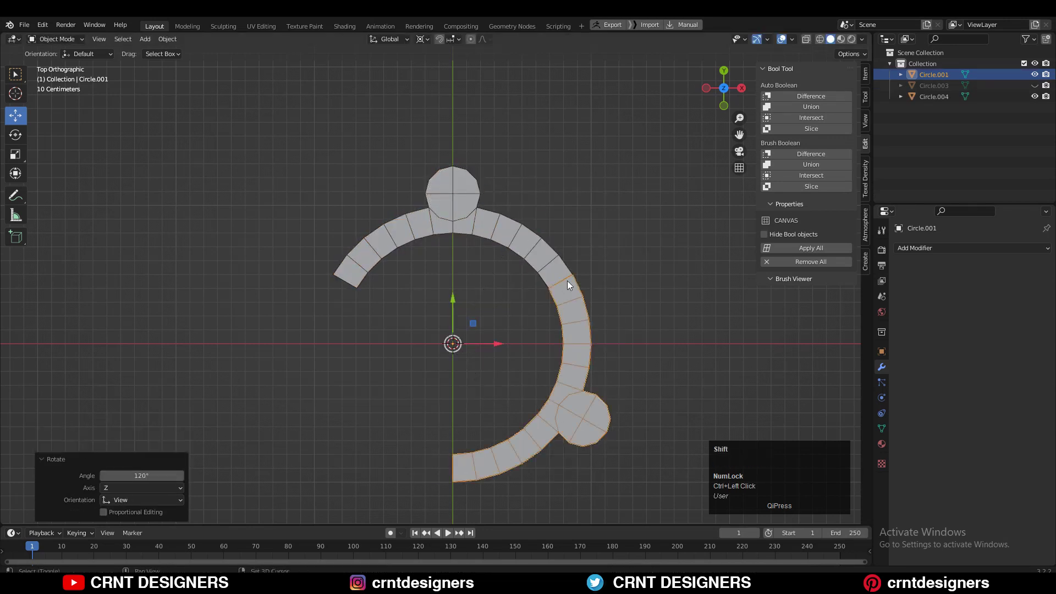
# Duplicate the rotated segment in place and turn the new copy another 120° to close the ring
pyautogui.hotkey('shift', 'd')
pyautogui.rightClick(577, 259)
pyautogui.press('r')
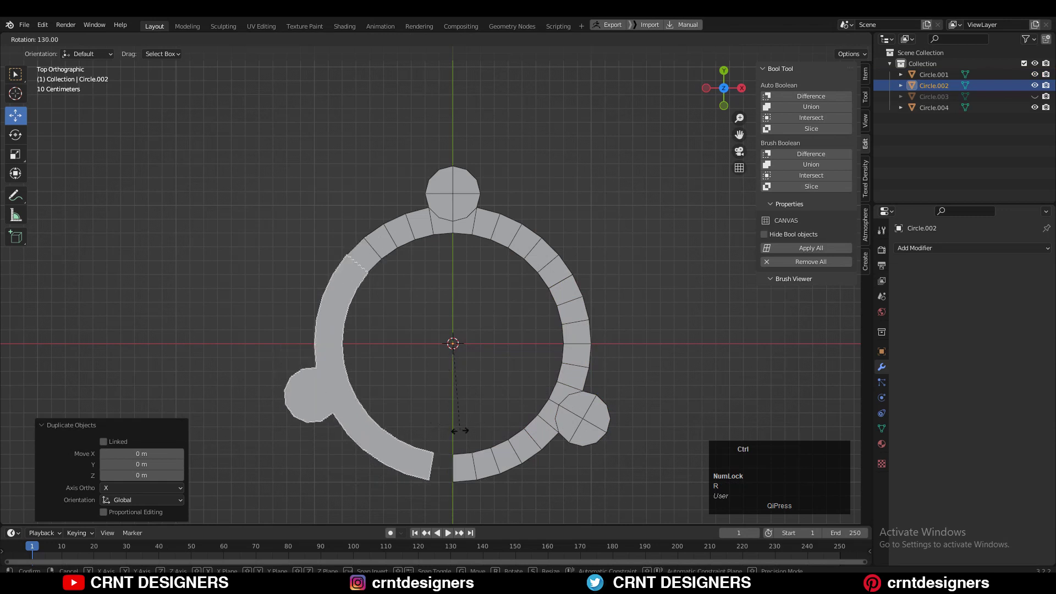
pyautogui.keyDown('ctrl'); pyautogui.click(475, 435); pyautogui.keyUp('ctrl')
pyautogui.moveTo(496, 344); pyautogui.dragTo(495, 343)
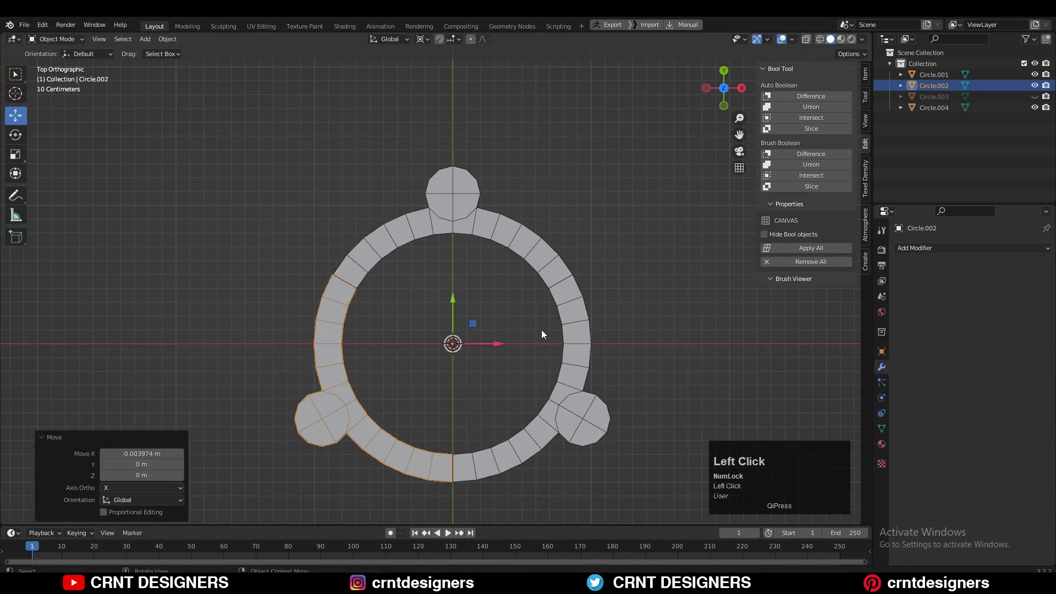
# Delete the two rotated copies, keeping only the upper arc segment
pyautogui.click(663, 275)
pyautogui.scroll(3, 633, 314)
pyautogui.moveTo(703, 322); pyautogui.dragTo(209, 408)
pyautogui.press('x')
pyautogui.click(421, 349)
# Select the two vertices where the lug's sides meet the ring's outer edge, working in top view
pyautogui.keyDown('shift'); pyautogui.moveTo(496, 254); pyautogui.dragTo(418, 439, button='middle'); pyautogui.keyUp('shift')
pyautogui.scroll(3, 427, 385)
pyautogui.click(433, 339)
pyautogui.moveTo(434, 340); pyautogui.dragTo(579, 291, button='middle')
pyautogui.scroll(3, 579, 291)
pyautogui.click(718, 78)
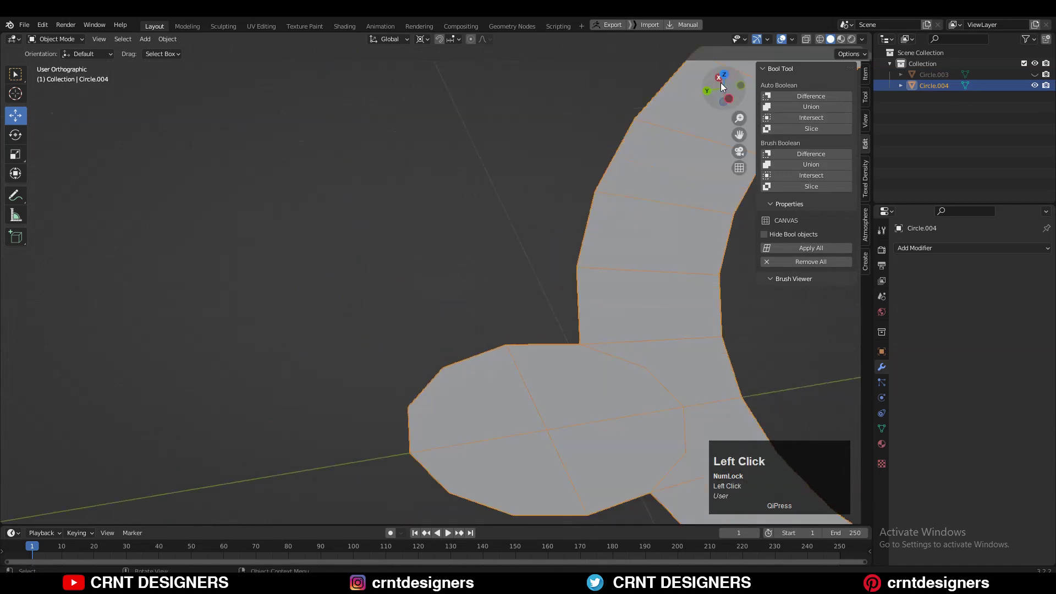
pyautogui.click(723, 72)
pyautogui.scroll(-3, 638, 195)
pyautogui.keyDown('shift'); pyautogui.moveTo(429, 340); pyautogui.dragTo(532, 225, button='middle'); pyautogui.keyUp('shift')
pyautogui.scroll(4, 495, 231)
pyautogui.press('Tab')
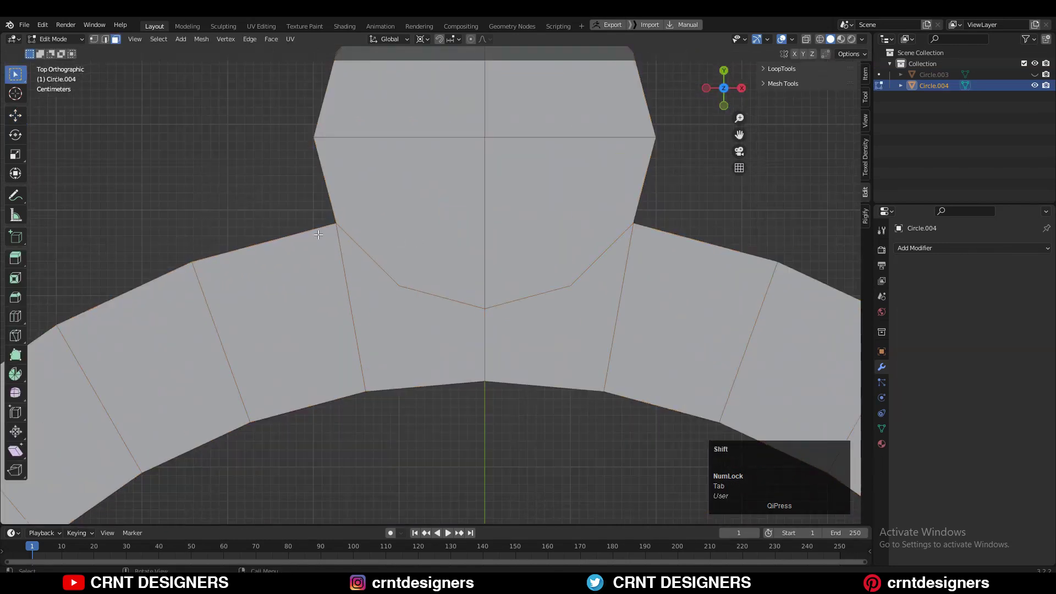
pyautogui.scroll(3, 318, 235)
pyautogui.press('1')
pyautogui.scroll(-5, 434, 274)
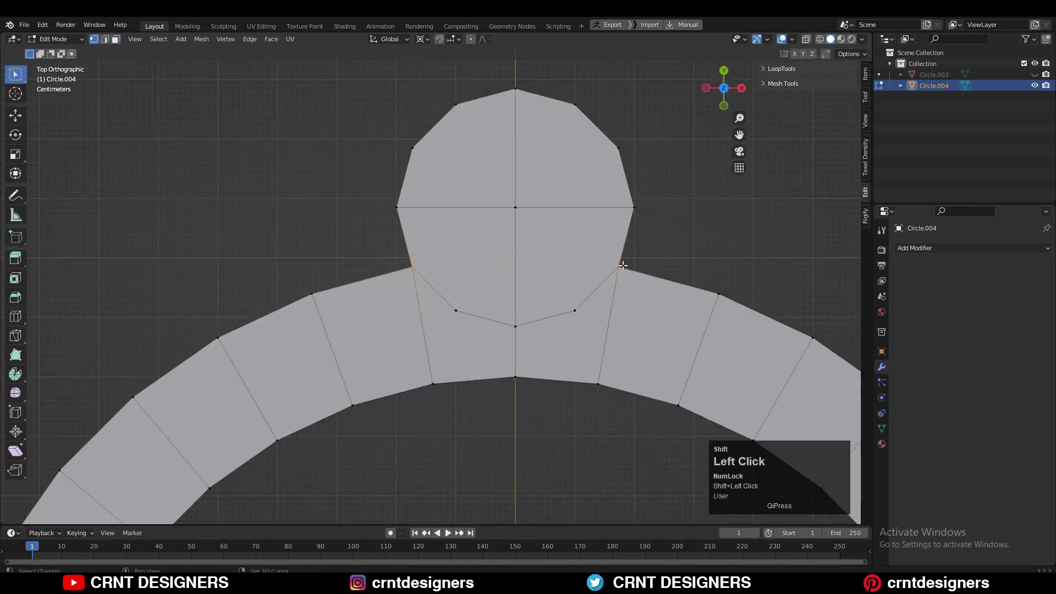
# Apply all transforms to the arc segment object
pyautogui.press('Tab')
pyautogui.scroll(-5, 551, 247)
pyautogui.click(587, 246)
pyautogui.click(487, 269)
pyautogui.hotkey('ctrl', 'a')
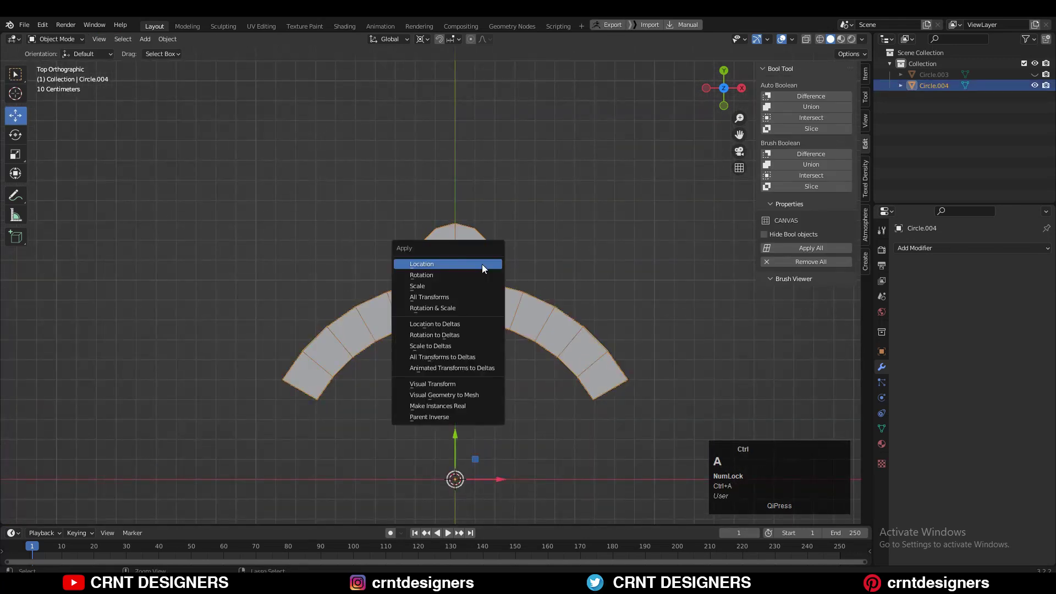
pyautogui.click(469, 297)
# Bevel the two lug junction vertices with 2 segments and a width of about 0.12 m
pyautogui.scroll(4, 586, 279)
pyautogui.press('Tab')
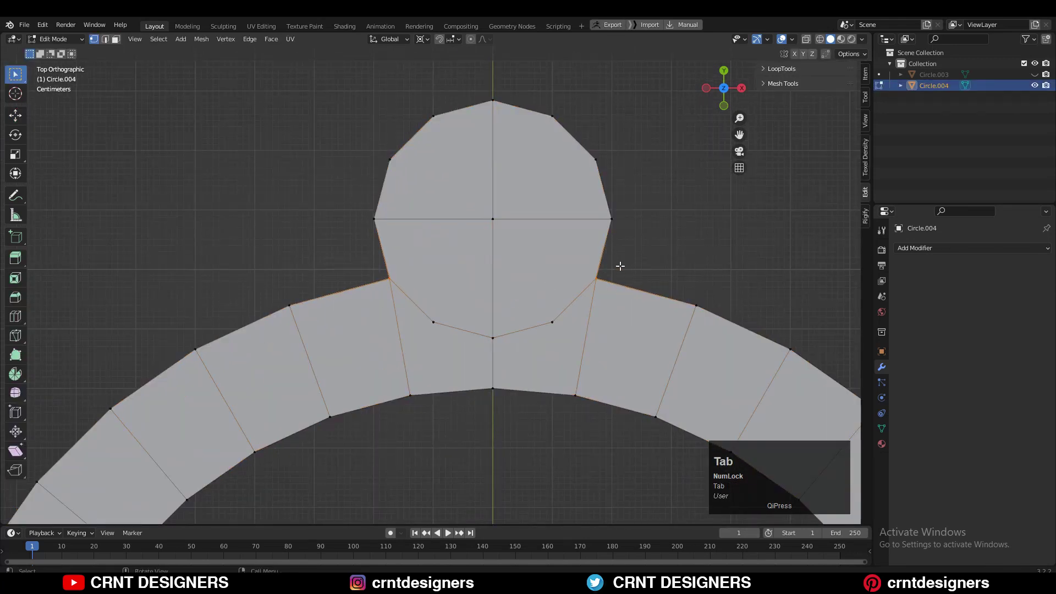
pyautogui.hotkey('ctrl', 'v')
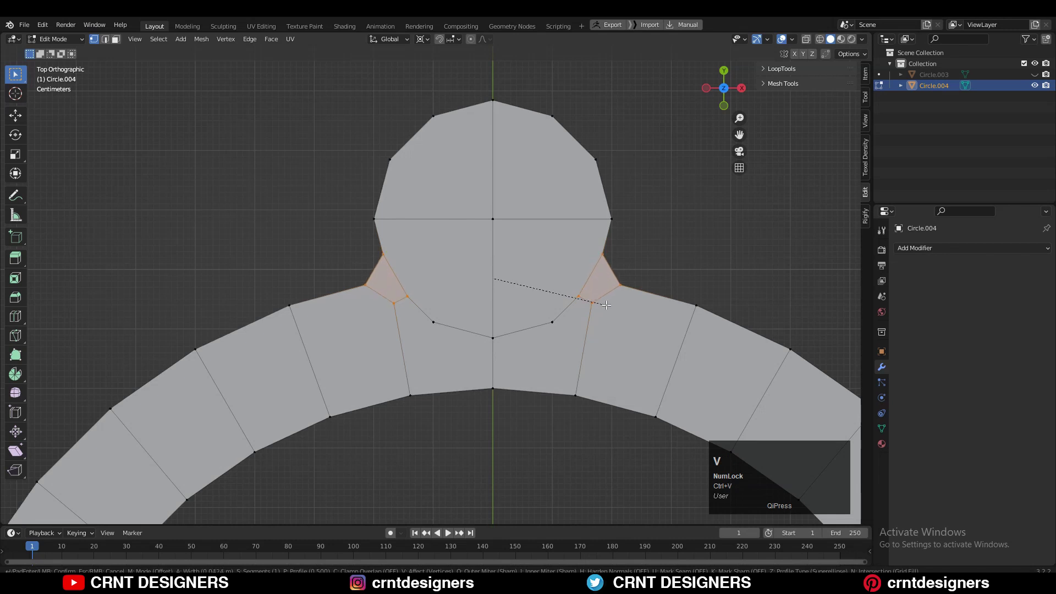
pyautogui.scroll(1, 606, 305)
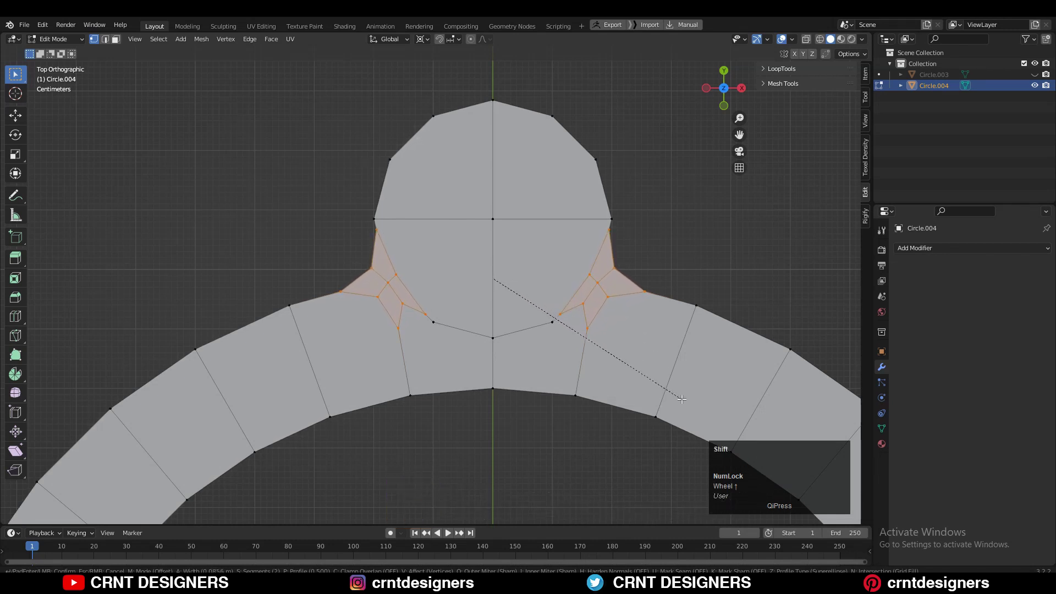
pyautogui.scroll(-1, 682, 398)
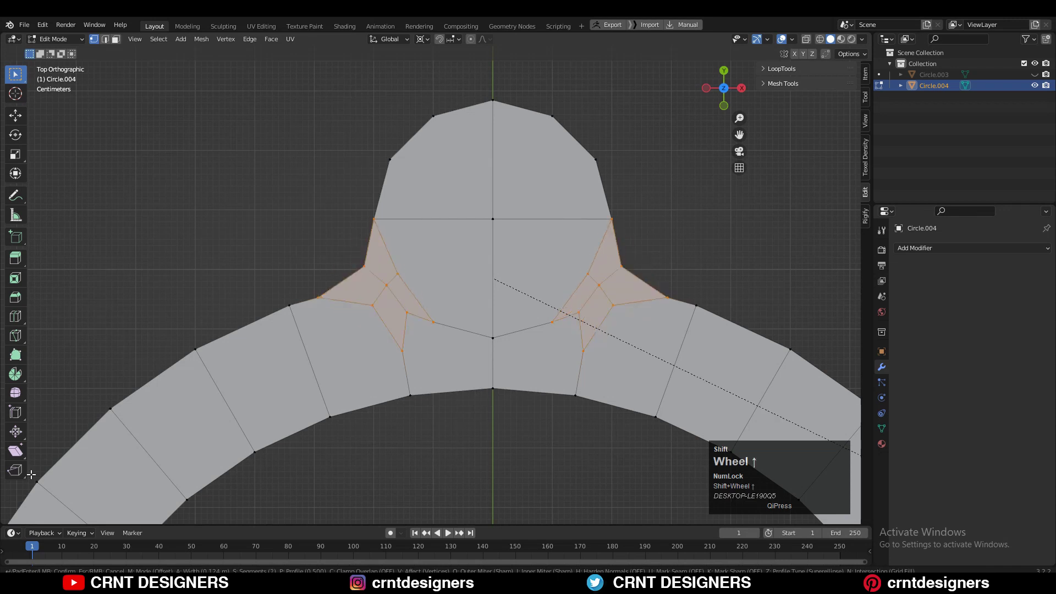
pyautogui.keyDown('shift'); pyautogui.click(22, 468); pyautogui.keyUp('shift')
# Merge the beveled mesh's overlapping vertices by distance
pyautogui.keyDown('shift'); pyautogui.moveTo(696, 298); pyautogui.dragTo(621, 233, button='middle'); pyautogui.keyUp('shift')
pyautogui.press('a')
pyautogui.press('m')
pyautogui.click(601, 232)
pyautogui.click(644, 194)
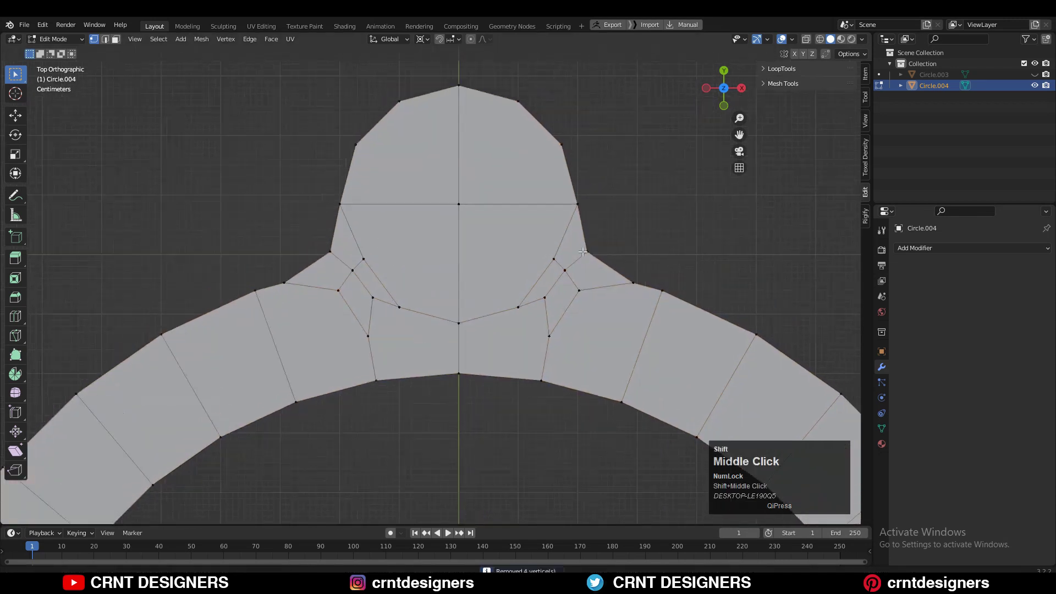
# Connect the middle vertices of the left and right fillets with a horizontal edge across the lug
pyautogui.scroll(1, 552, 272)
pyautogui.press('1')
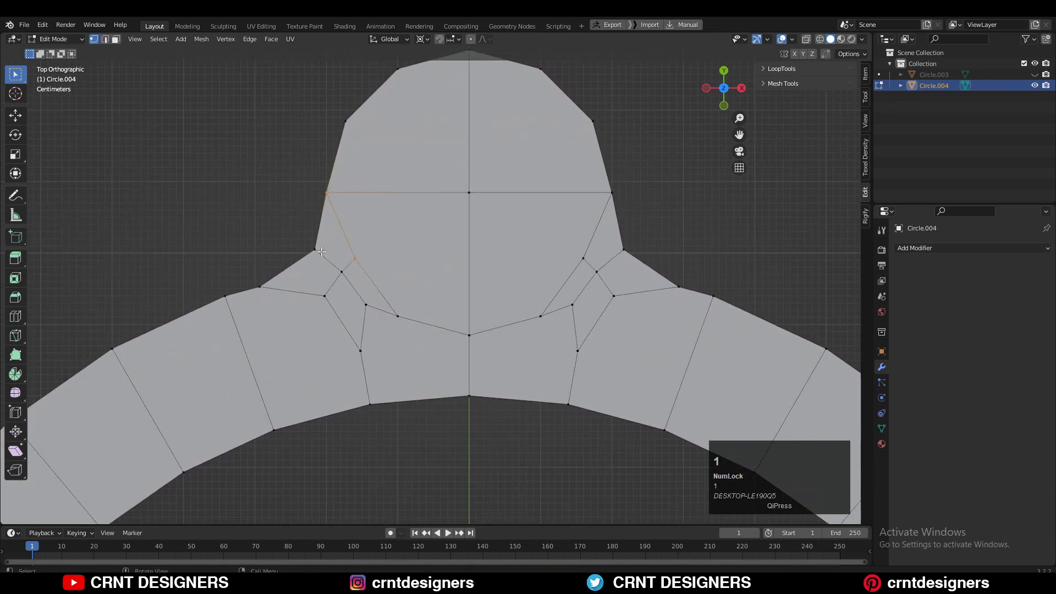
pyautogui.keyDown('shift'); pyautogui.click(623, 249); pyautogui.keyUp('shift')
pyautogui.rightClick(482, 213)
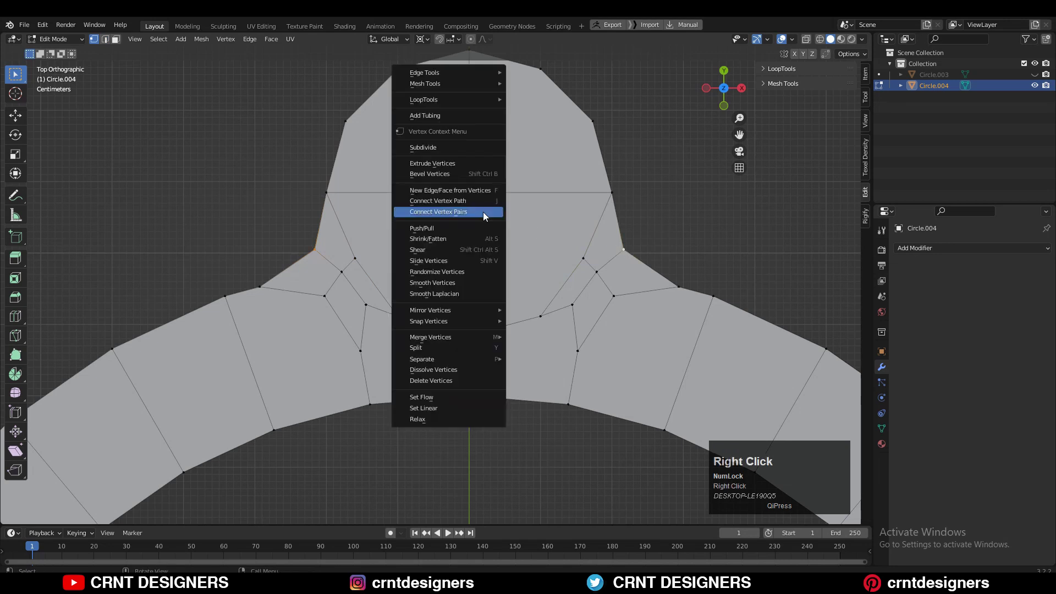
pyautogui.click(483, 212)
# Dissolve the leftover bevel and disc edges below the new horizontal edge on both sides of the lug
pyautogui.press('2')
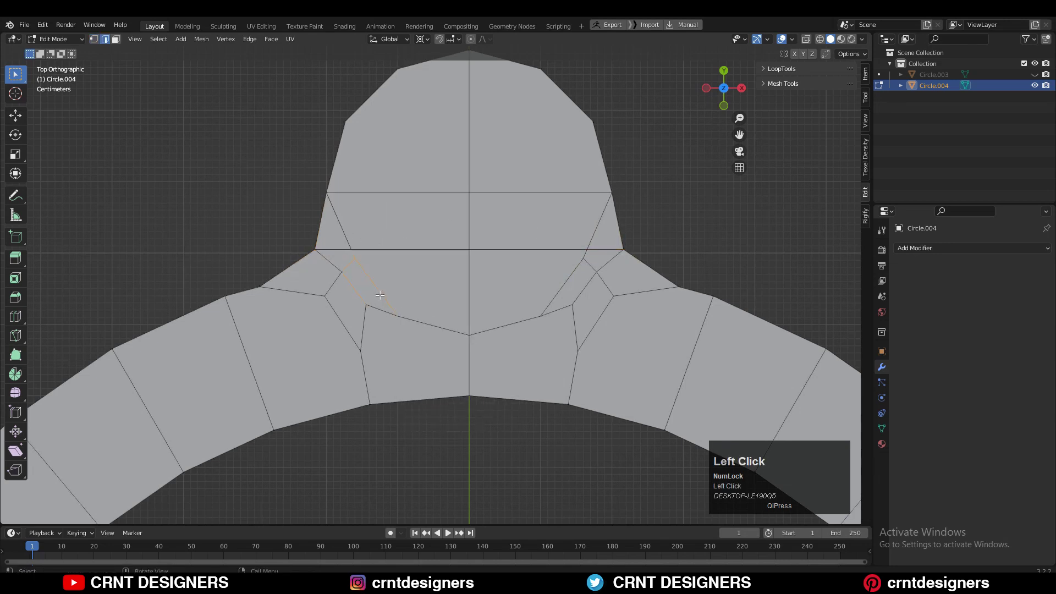
pyautogui.hotkey('ctrl', 'x')
pyautogui.click(418, 342)
pyautogui.hotkey('ctrl', 'x')
pyautogui.click(509, 324)
pyautogui.hotkey('ctrl', 'x')
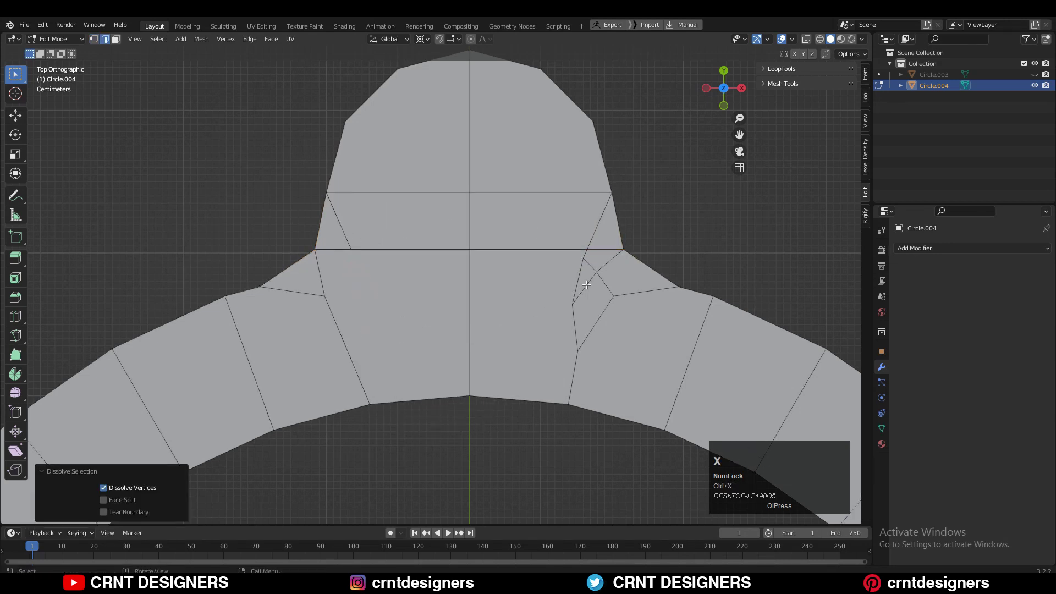
pyautogui.click(578, 297)
pyautogui.hotkey('ctrl', 'x')
pyautogui.keyDown('ctrl'); pyautogui.click(576, 287); pyautogui.keyUp('ctrl')
pyautogui.hotkey('ctrl', 'x')
# Connect the right fillet's middle vertex to the ring's inner-edge vertex below it
pyautogui.press('1')
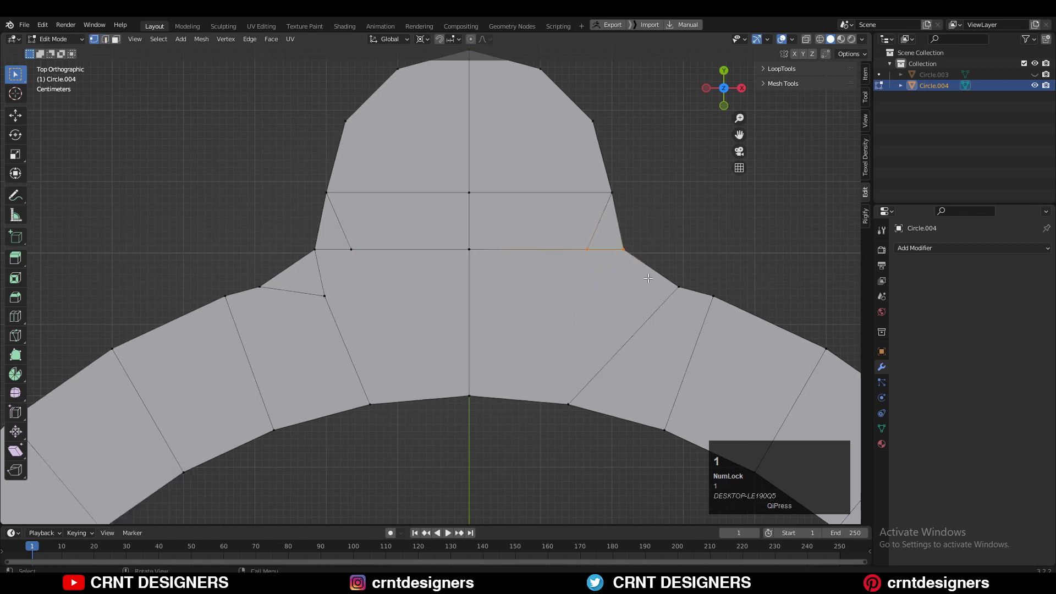
pyautogui.rightClick(560, 290)
pyautogui.click(560, 290)
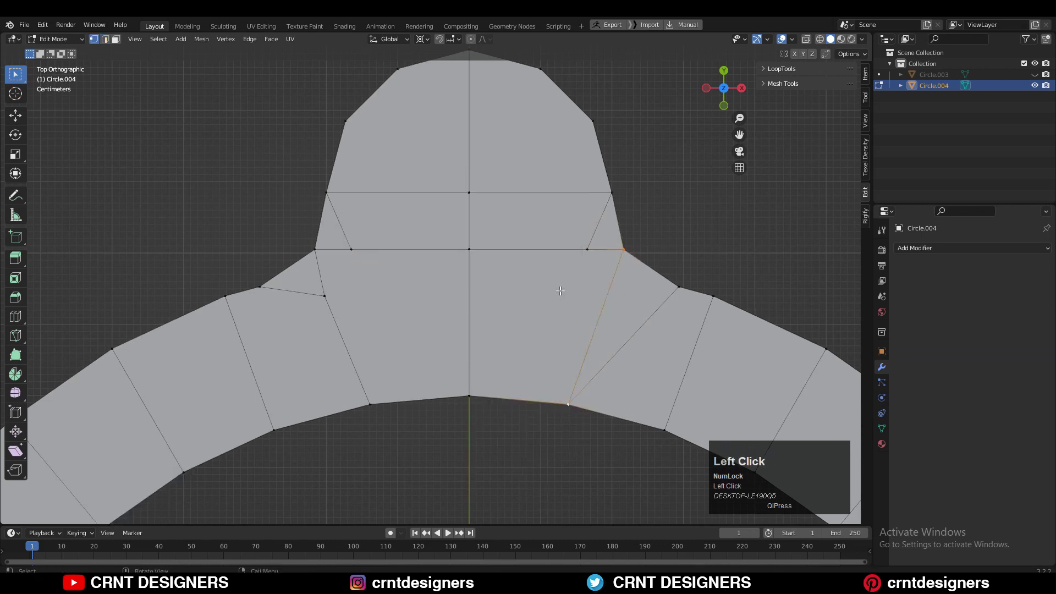
# Dissolve the two leftover vertices on the horizontal edge across the lug, removing their short slanted edges
pyautogui.click(587, 249)
pyautogui.hotkey('ctrl', 'x')
pyautogui.click(351, 249)
pyautogui.hotkey('ctrl', 'x')
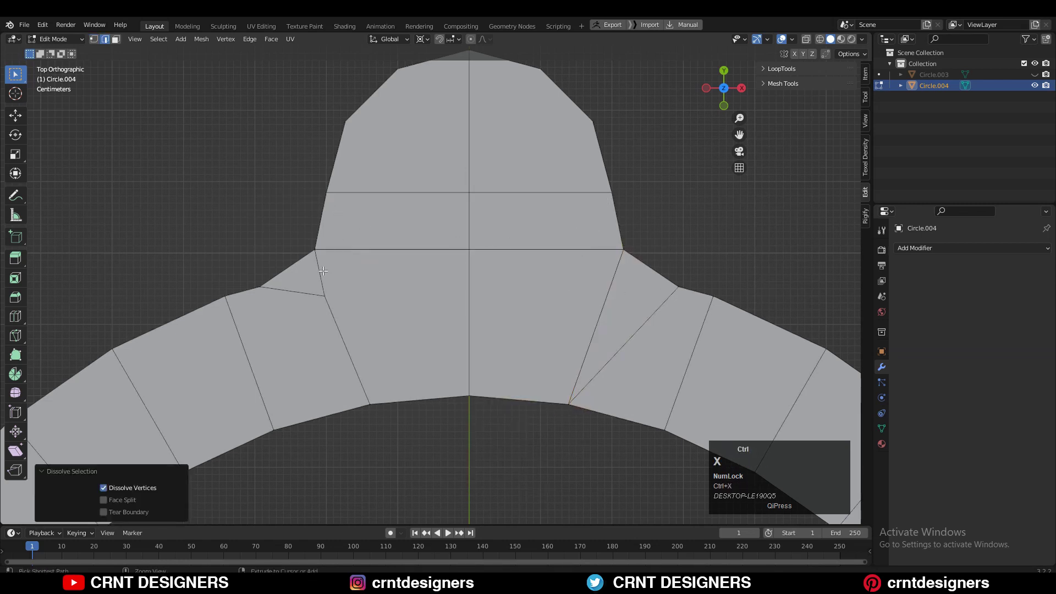
# Connect the lower end vertices of the left and right fillets with a horizontal edge across the lug base
pyautogui.keyDown('shift'); pyautogui.click(260, 286); pyautogui.keyUp('shift')
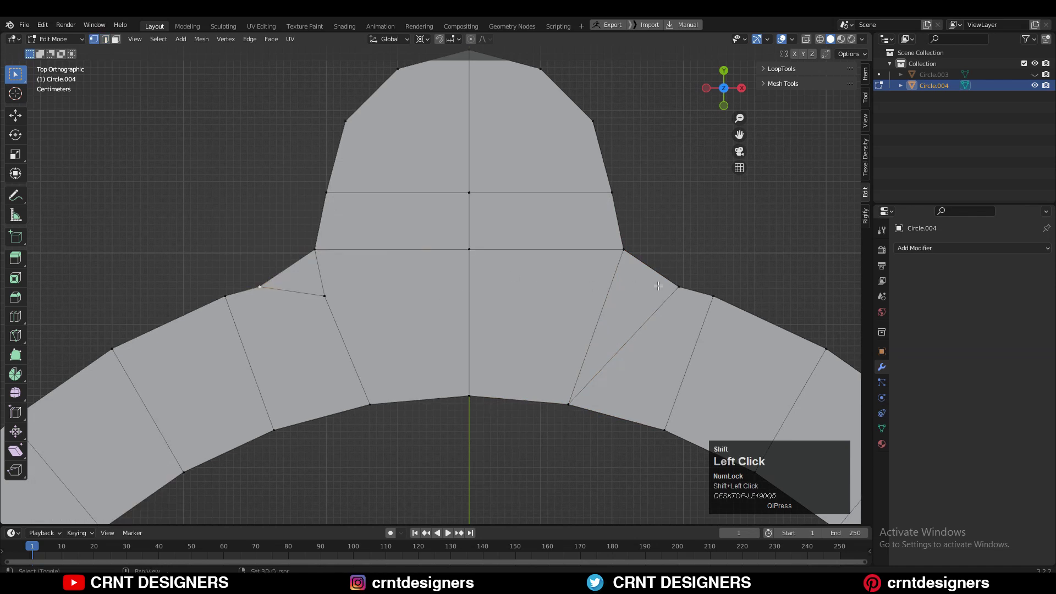
pyautogui.keyDown('shift'); pyautogui.click(678, 287); pyautogui.keyUp('shift')
pyautogui.rightClick(507, 286)
pyautogui.click(507, 286)
# Dissolve the leftover edges at both fillets, leaving one diagonal per side from the fillet's lower end to the inner edge
pyautogui.press('2')
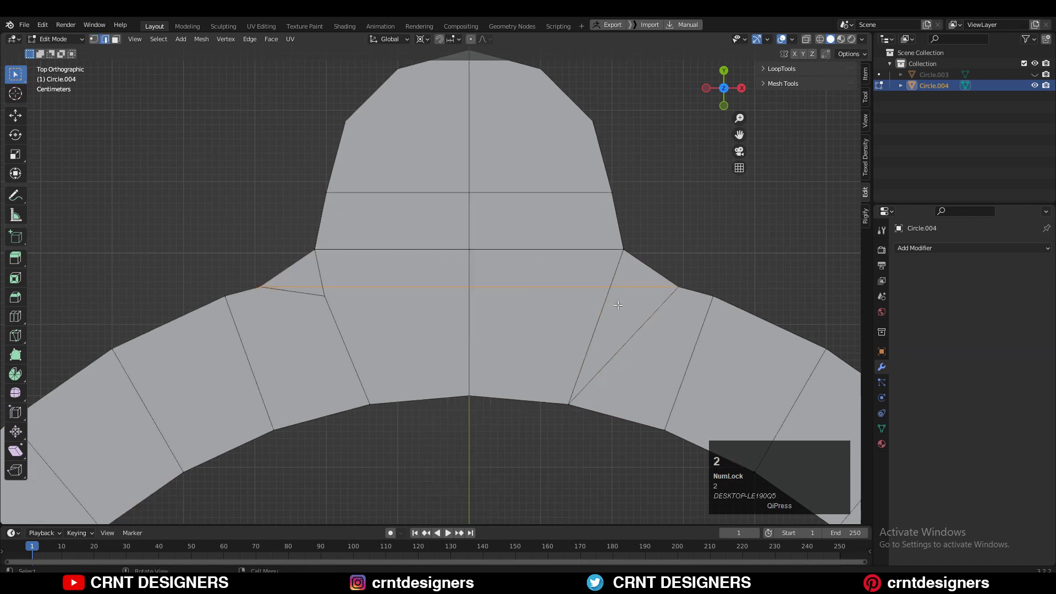
pyautogui.hotkey('ctrl', 'x')
pyautogui.click(600, 311)
pyautogui.hotkey('ctrl', 'x')
pyautogui.click(325, 272)
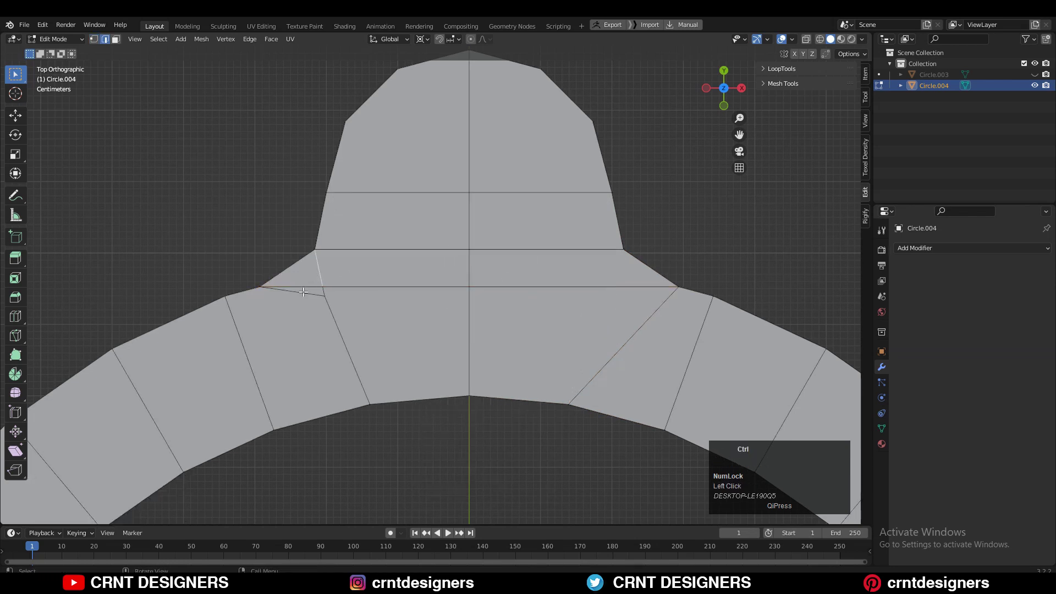
pyautogui.hotkey('ctrl', 'x')
pyautogui.keyDown('ctrl'); pyautogui.click(320, 297); pyautogui.keyUp('ctrl')
pyautogui.hotkey('ctrl', 'x')
# Try a level 2 Subdivision on the segment to test its smoothing, and undo it
pyautogui.scroll(-4, 445, 359)
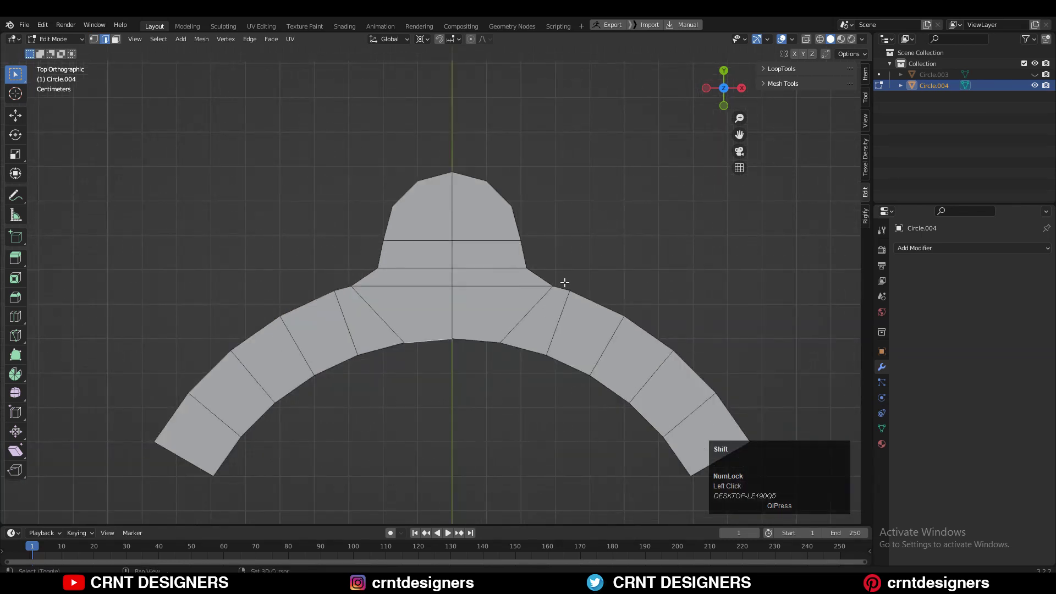
pyautogui.scroll(1, 565, 282)
pyautogui.press('Tab')
pyautogui.hotkey('ctrl', '2')
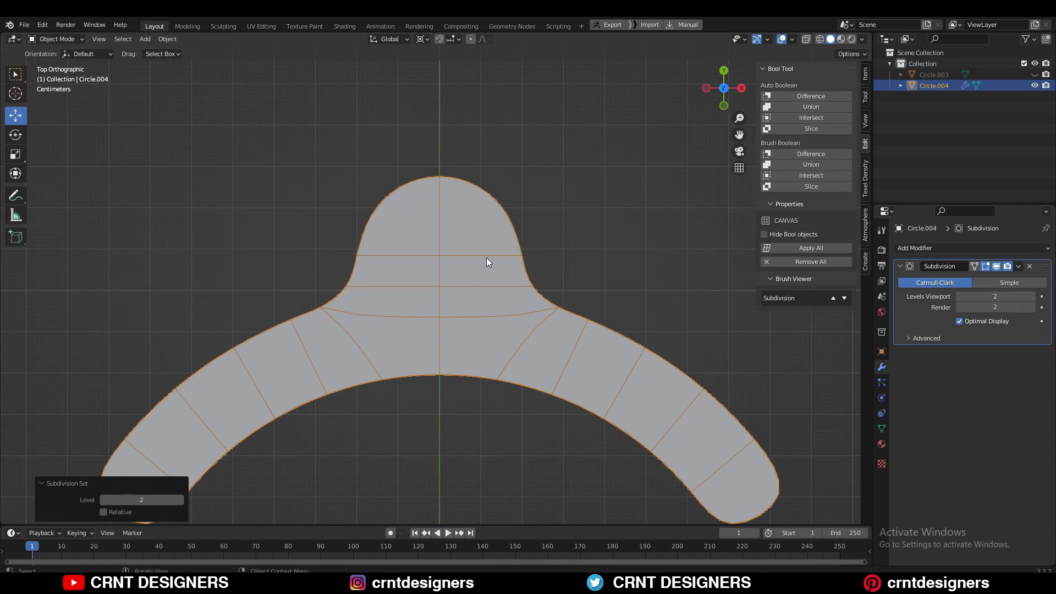
pyautogui.hotkey('ctrl', 'z')
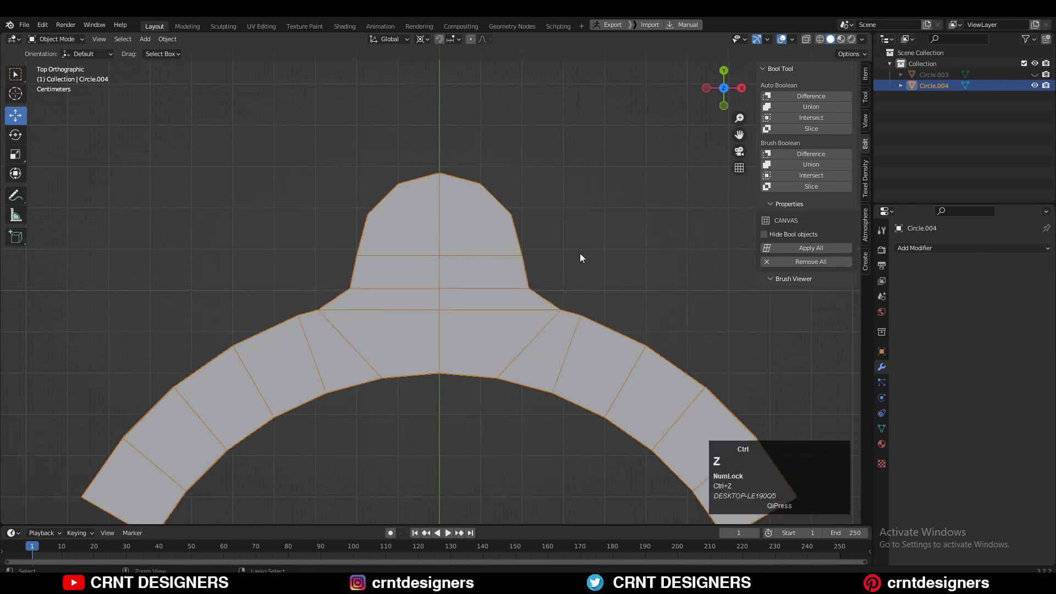
# Connect the disc's side vertices above its middle line with a horizontal edge across the lug, and return to Object Mode
pyautogui.press('Tab')
pyautogui.rightClick(479, 210)
pyautogui.click(478, 210)
pyautogui.press('Tab')
pyautogui.scroll(5, 547, 216)
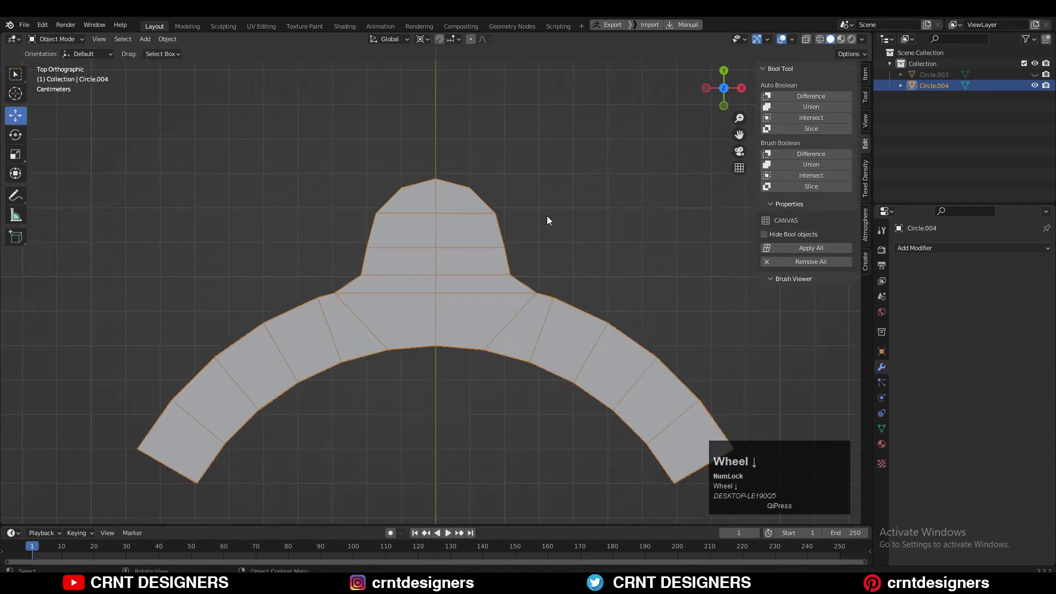
pyautogui.scroll(2, 543, 277)
pyautogui.scroll(-3, 540, 278)
pyautogui.click(492, 269)
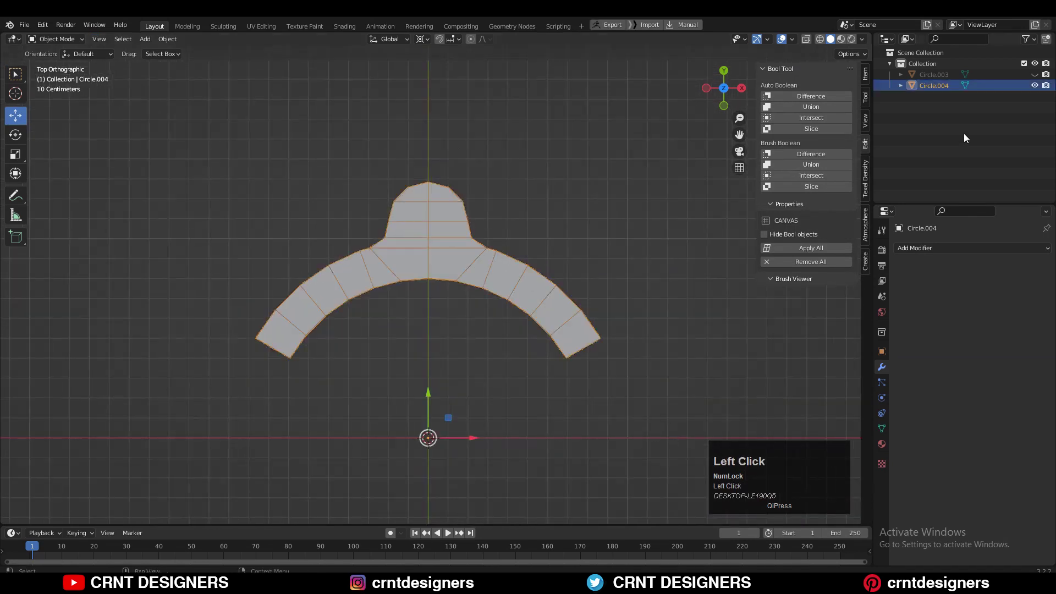
# Show the hidden lug disc and store a backup copy of the segment in a hidden Back_UP collection
pyautogui.click(1034, 75)
pyautogui.scroll(1, 384, 143)
pyautogui.scroll(3, 445, 203)
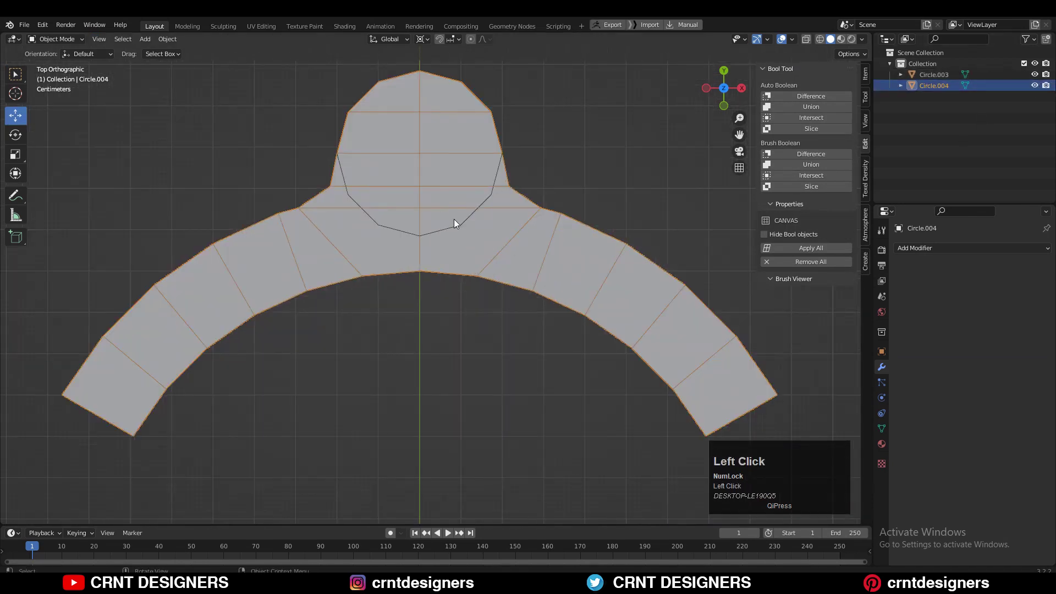
pyautogui.click(456, 224)
pyautogui.press('s')
pyautogui.rightClick(535, 187)
pyautogui.click(550, 234)
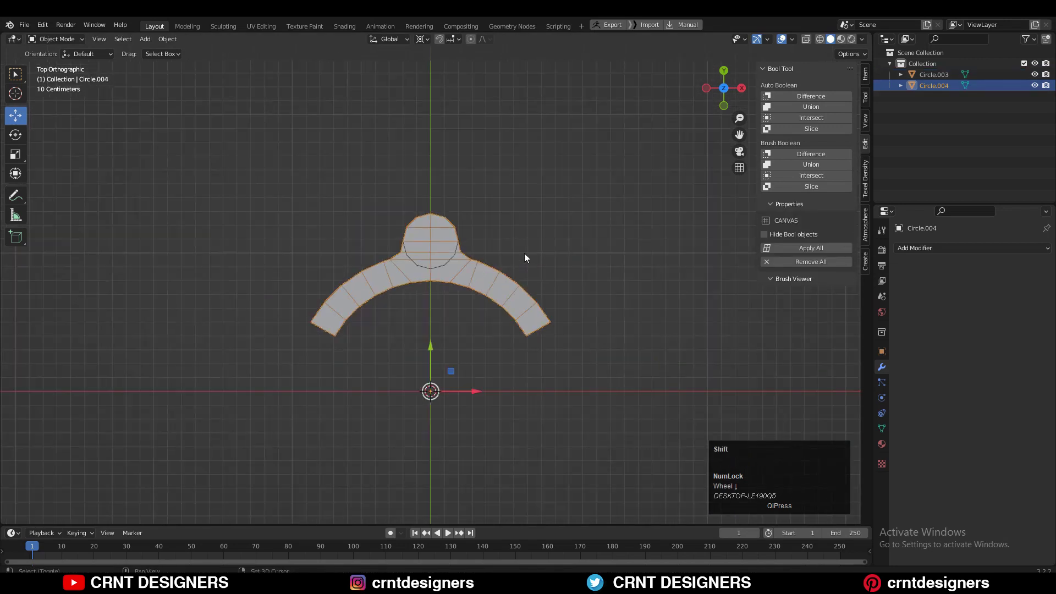
# Set the transform pivot to Individual Origins and scale the lug disc to 0.6
pyautogui.scroll(4, 494, 231)
pyautogui.click(467, 212)
pyautogui.click(423, 39)
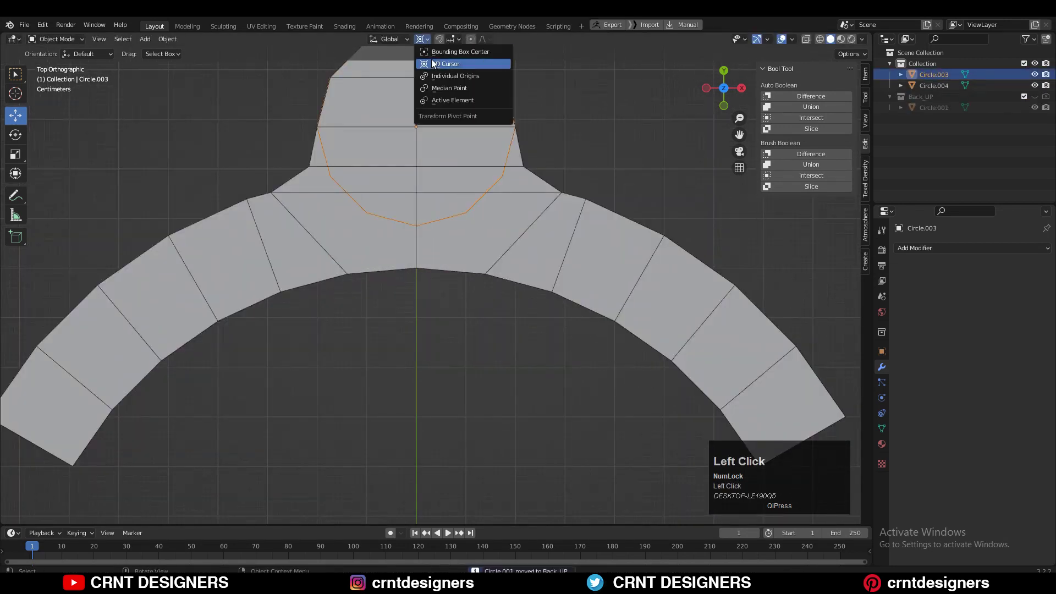
pyautogui.click(446, 77)
pyautogui.keyDown('shift'); pyautogui.moveTo(532, 284); pyautogui.dragTo(549, 391, button='middle'); pyautogui.keyUp('shift')
pyautogui.press('s')
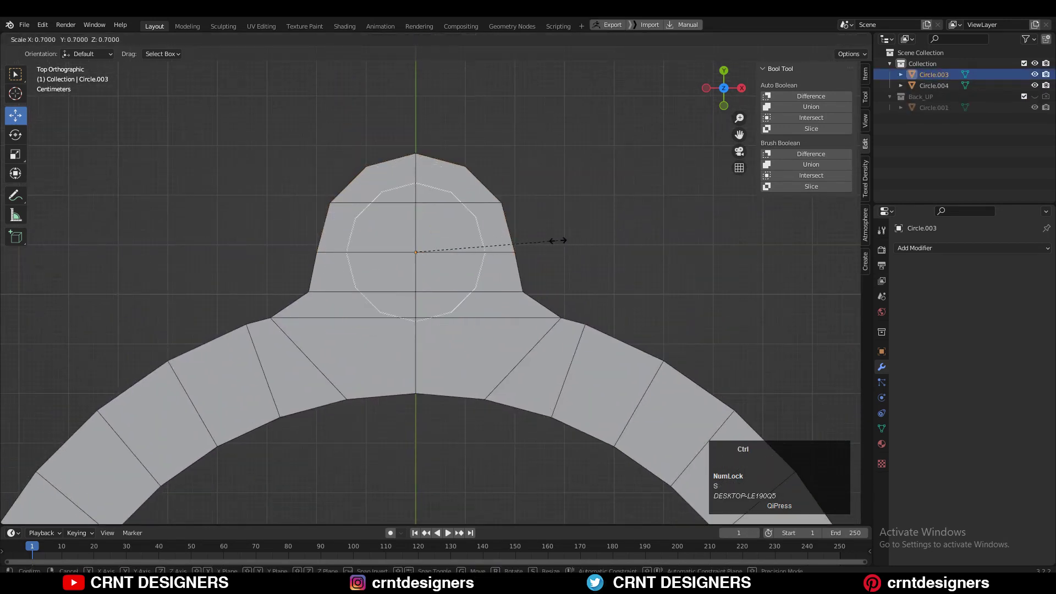
pyautogui.click(559, 239)
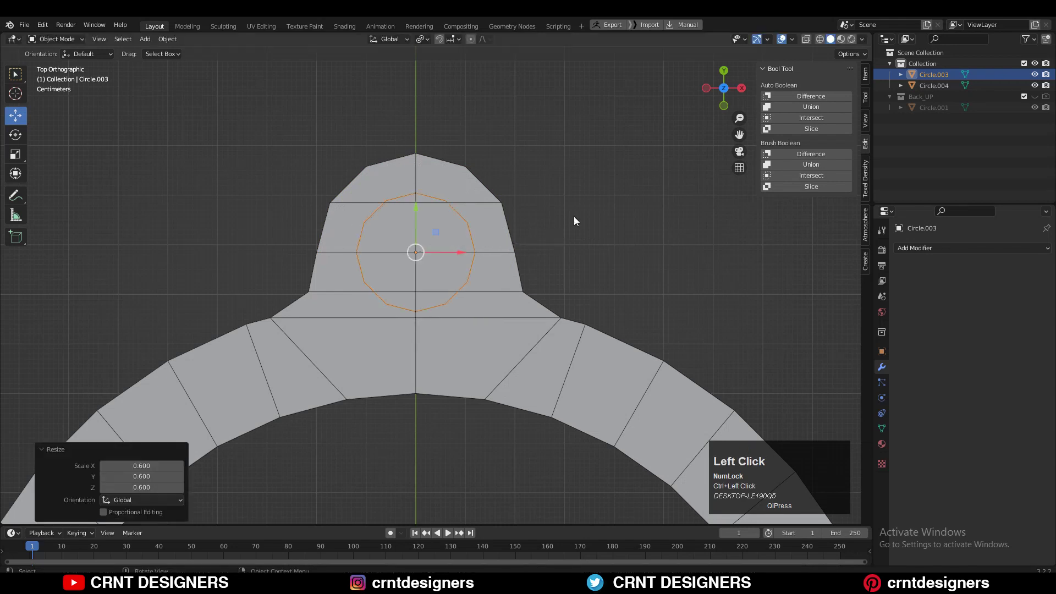
# Hide the scaled disc and open the ring segment's mesh for editing
pyautogui.click(473, 222)
pyautogui.keyDown('shift'); pyautogui.moveTo(473, 222); pyautogui.dragTo(556, 193, button='middle'); pyautogui.keyUp('shift')
pyautogui.click(507, 153)
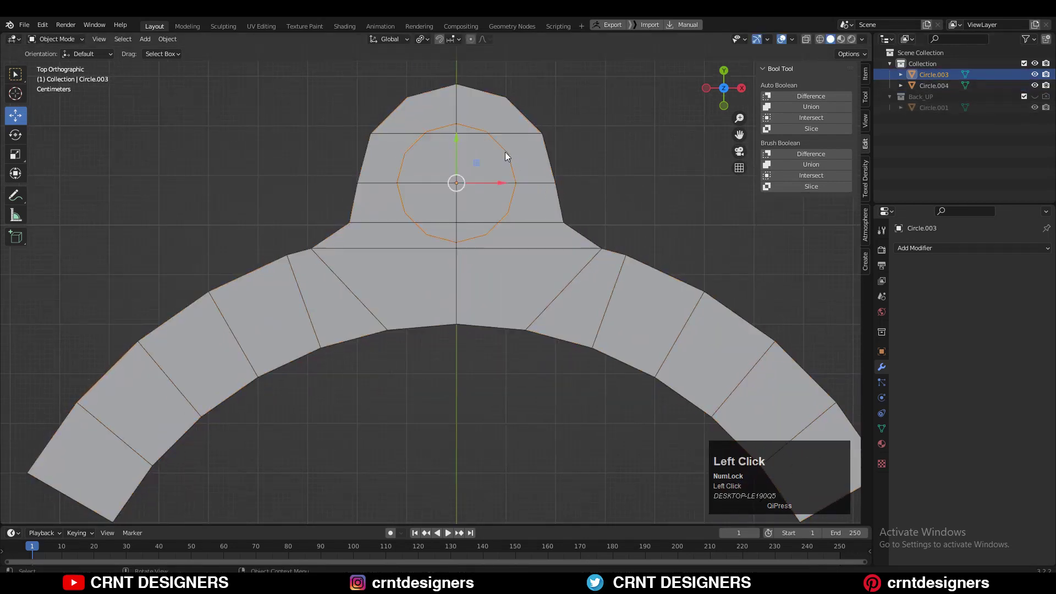
pyautogui.press('h')
pyautogui.click(530, 126)
pyautogui.press('Tab')
# Select all faces of the segment and inset them together with a thickness of 0.015 m
pyautogui.scroll(-3, 451, 212)
pyautogui.press('3')
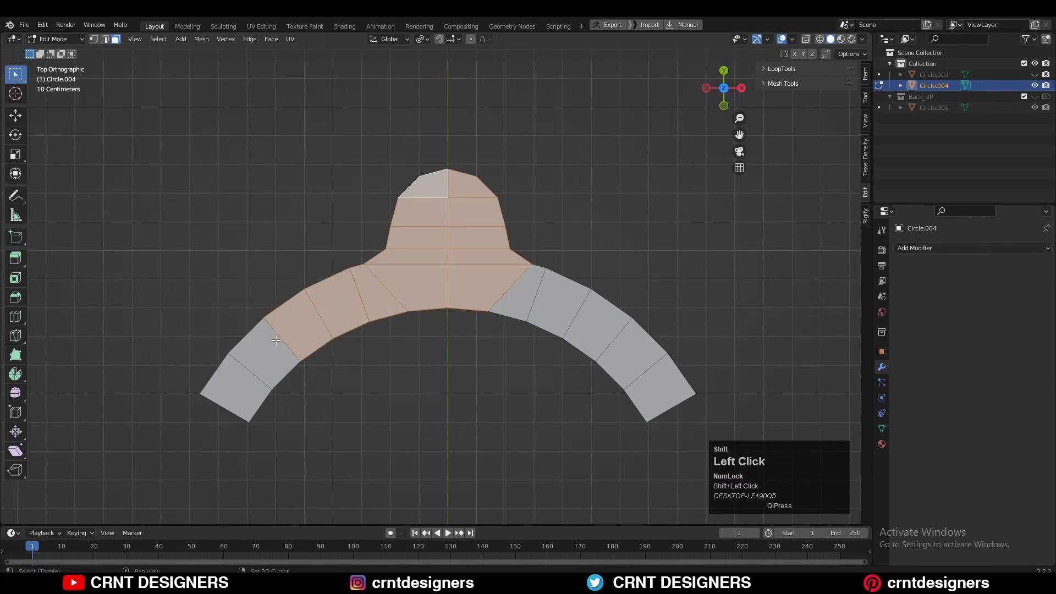
pyautogui.scroll(4, 668, 294)
pyautogui.keyDown('shift'); pyautogui.moveTo(768, 123); pyautogui.dragTo(652, 238, button='middle'); pyautogui.keyUp('shift')
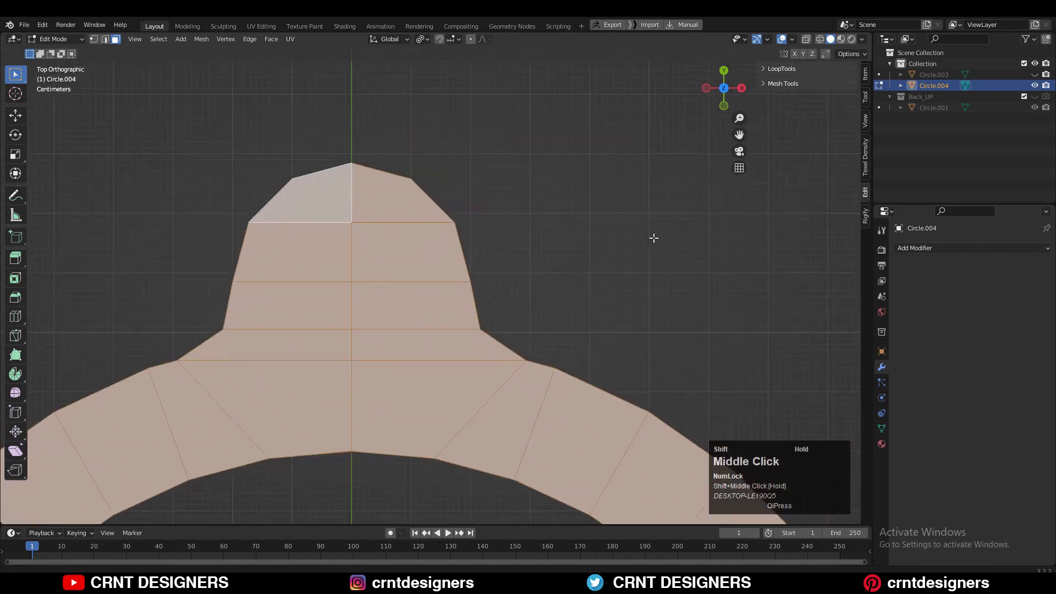
pyautogui.scroll(-2, 665, 236)
pyautogui.press('i')
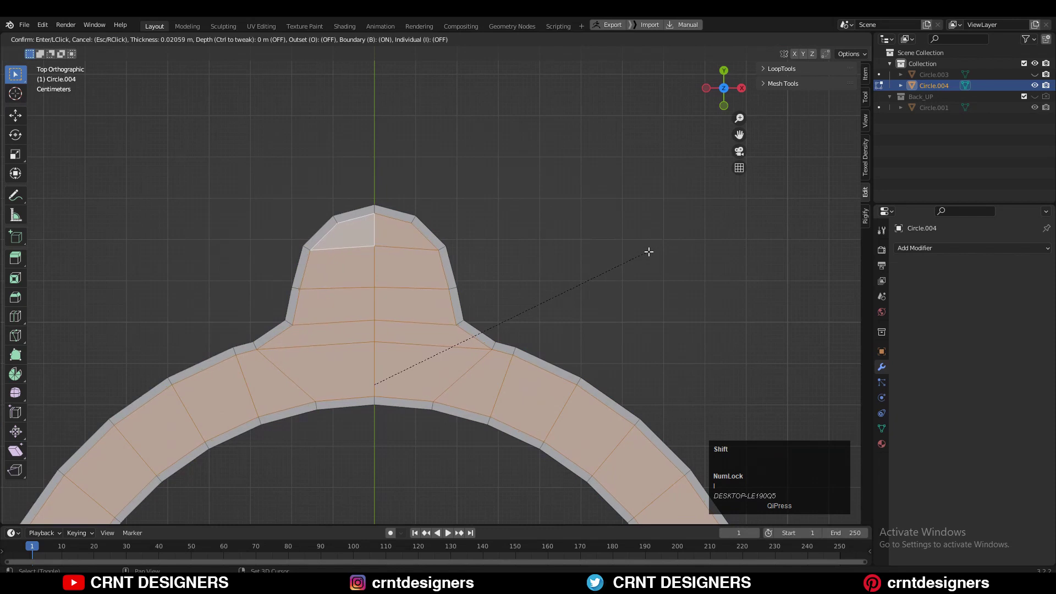
pyautogui.click(650, 251)
pyautogui.click(141, 451)
pyautogui.moveTo(142, 450); pyautogui.dragTo(123, 448)
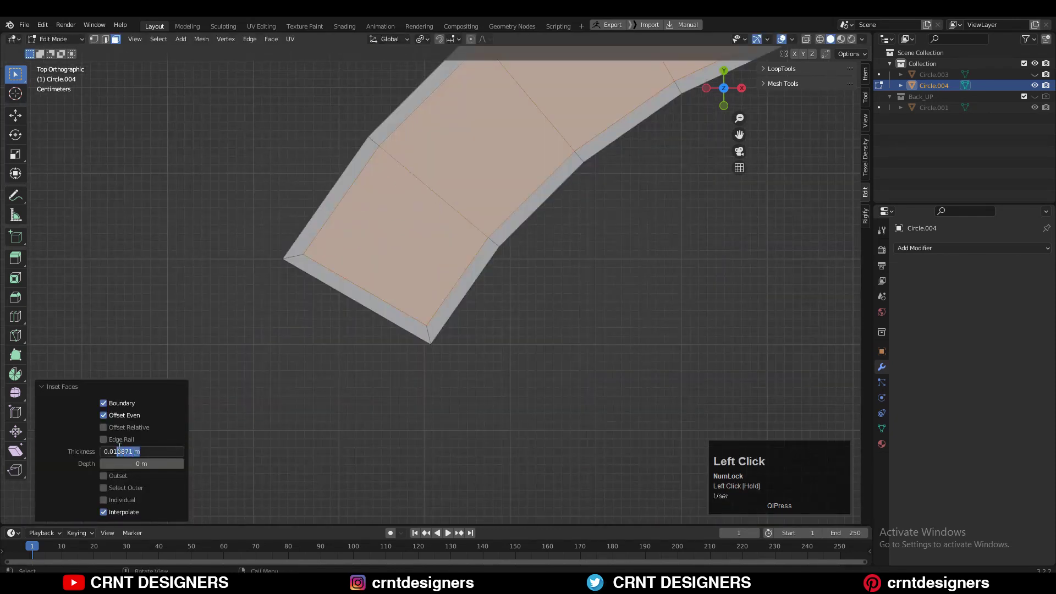
pyautogui.scroll(-3, 652, 176)
pyautogui.scroll(3, 653, 176)
pyautogui.keyDown('shift'); pyautogui.moveTo(362, 275); pyautogui.dragTo(487, 199, button='middle'); pyautogui.keyUp('shift')
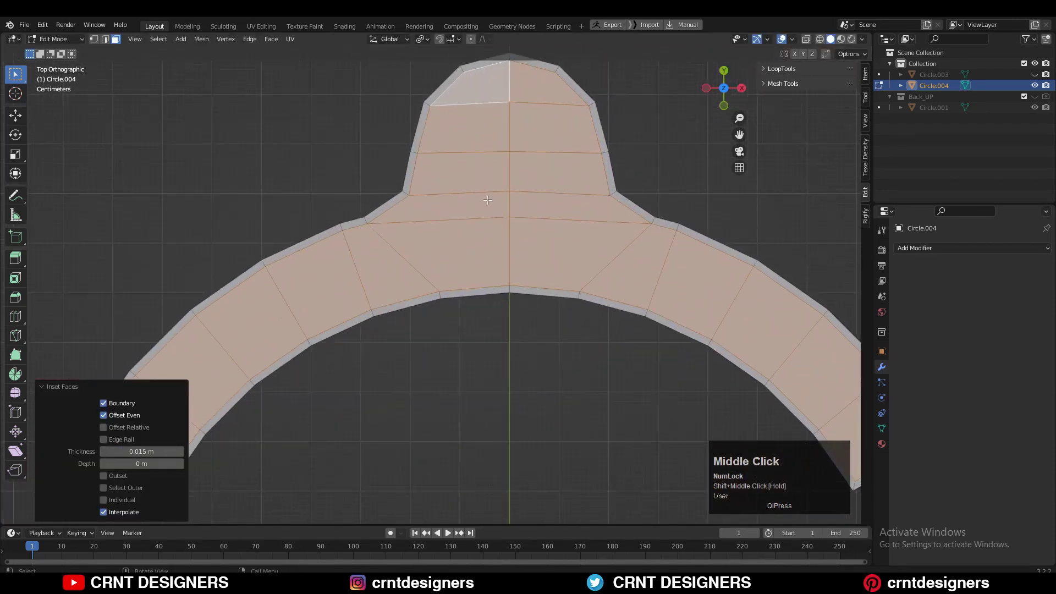
# Knife-cut from both inset corners to the end edge at the segment's left end
pyautogui.click(361, 184)
pyautogui.keyDown('shift'); pyautogui.moveTo(219, 470); pyautogui.dragTo(354, 365, button='middle'); pyautogui.keyUp('shift')
pyautogui.keyDown('shift'); pyautogui.moveTo(275, 399); pyautogui.dragTo(411, 270, button='middle'); pyautogui.keyUp('shift')
pyautogui.scroll(4, 410, 270)
pyautogui.press('1')
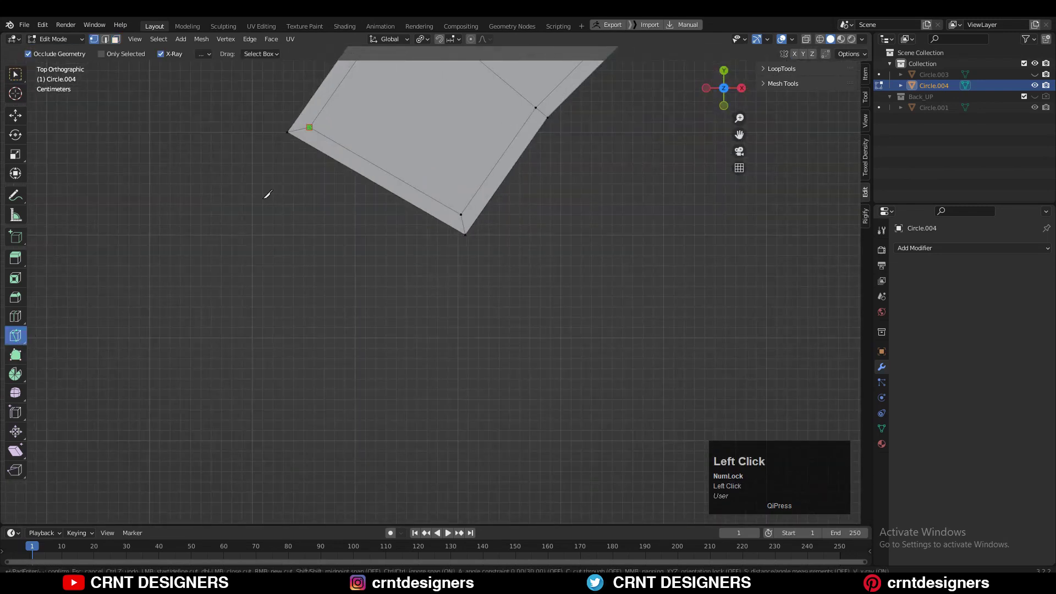
pyautogui.press('space')
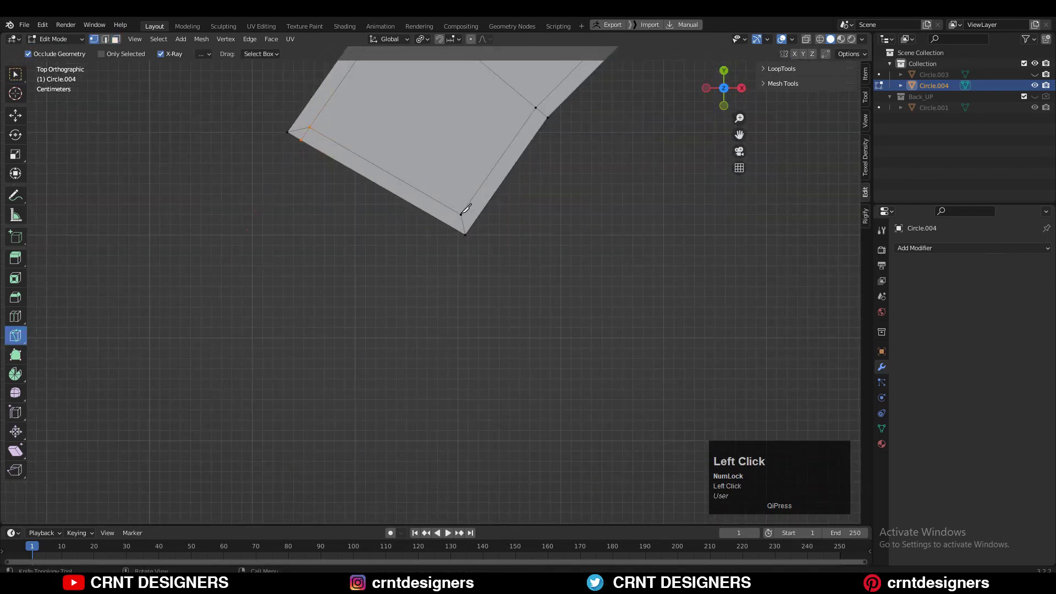
pyautogui.press('space')
pyautogui.scroll(1, 384, 334)
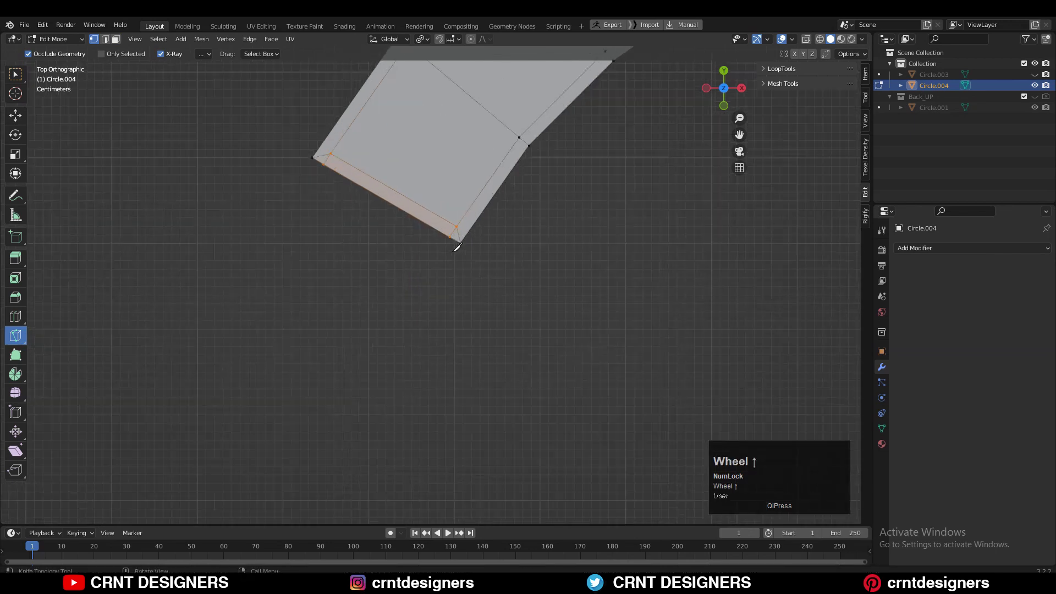
# Merge both inset corner vertices at the segment's left end onto the cut points on the end edge
pyautogui.press('1')
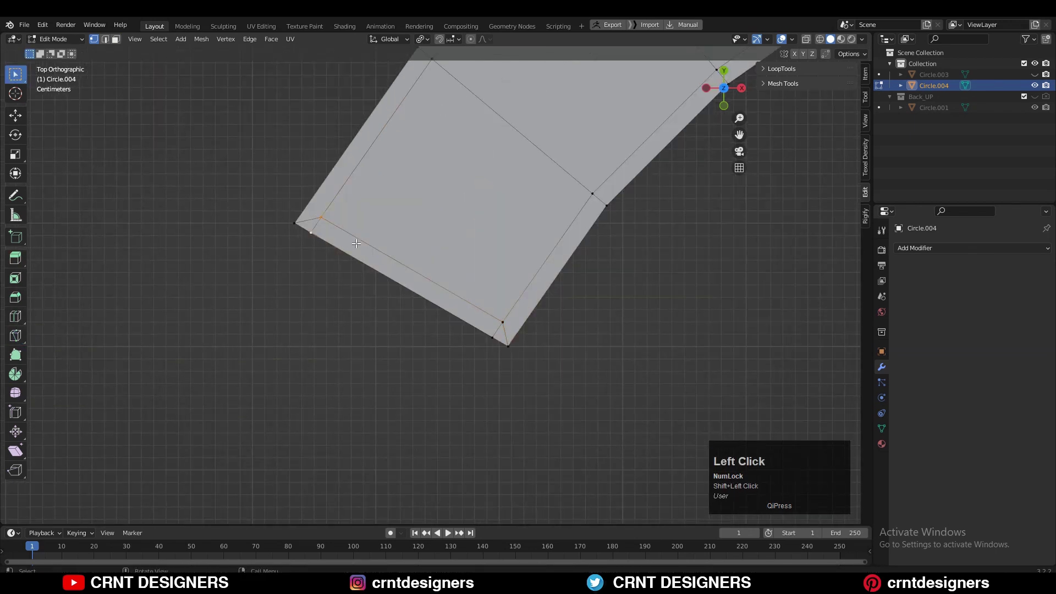
pyautogui.press('m')
pyautogui.click(358, 232)
pyautogui.click(488, 341)
pyautogui.press('m')
pyautogui.click(501, 332)
pyautogui.scroll(-4, 647, 313)
pyautogui.click(695, 326)
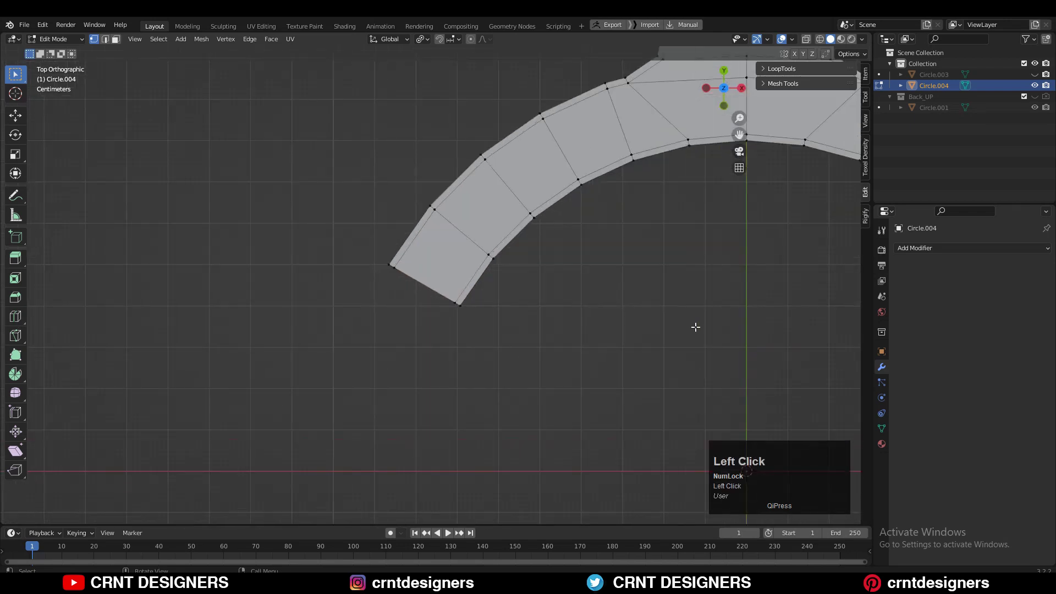
# Try symmetrizing the whole segment mesh with different Y and Z directions
pyautogui.keyDown('shift'); pyautogui.moveTo(695, 326); pyautogui.dragTo(337, 387, button='middle'); pyautogui.keyUp('shift')
pyautogui.scroll(-3, 385, 388)
pyautogui.press('a')
pyautogui.click(201, 39)
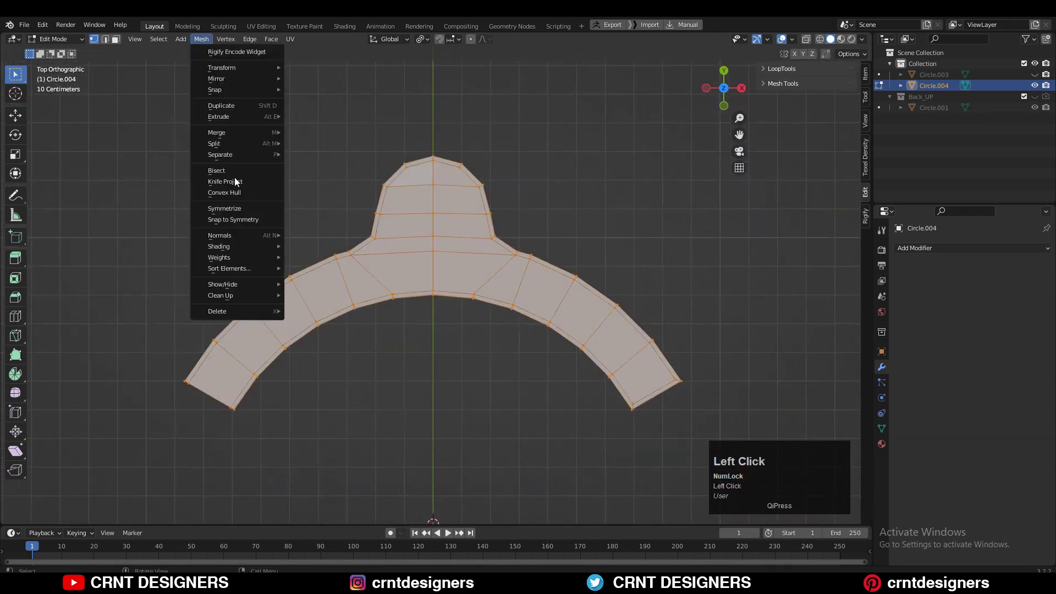
pyautogui.click(225, 209)
pyautogui.keyDown('shift'); pyautogui.moveTo(319, 316); pyautogui.dragTo(373, 139, button='middle'); pyautogui.keyUp('shift')
pyautogui.click(127, 500)
pyautogui.click(130, 463)
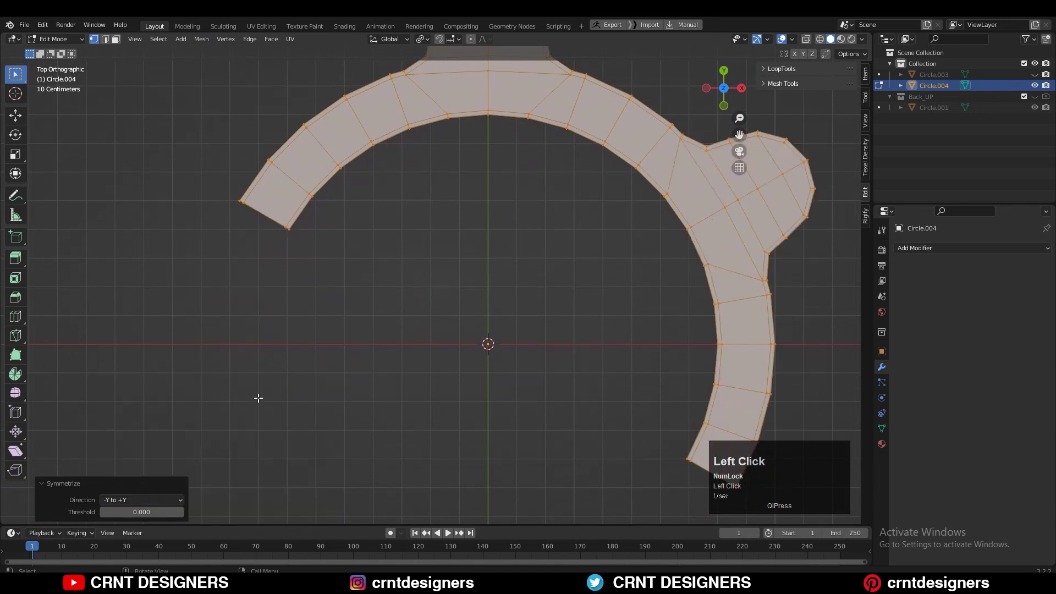
pyautogui.click(142, 500)
pyautogui.click(131, 428)
pyautogui.click(138, 499)
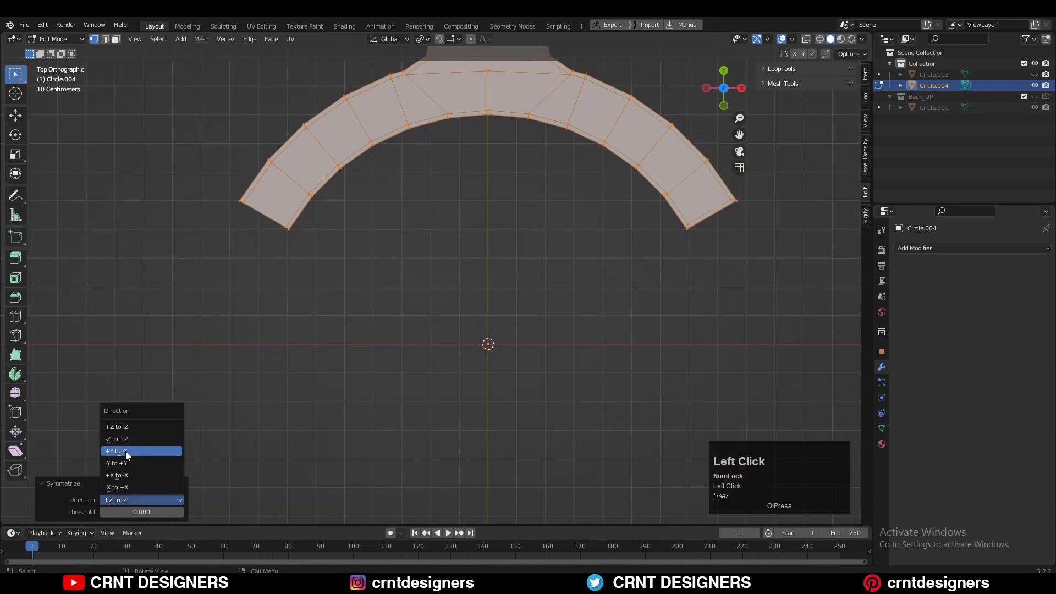
pyautogui.scroll(-3, 523, 321)
pyautogui.press('Tab')
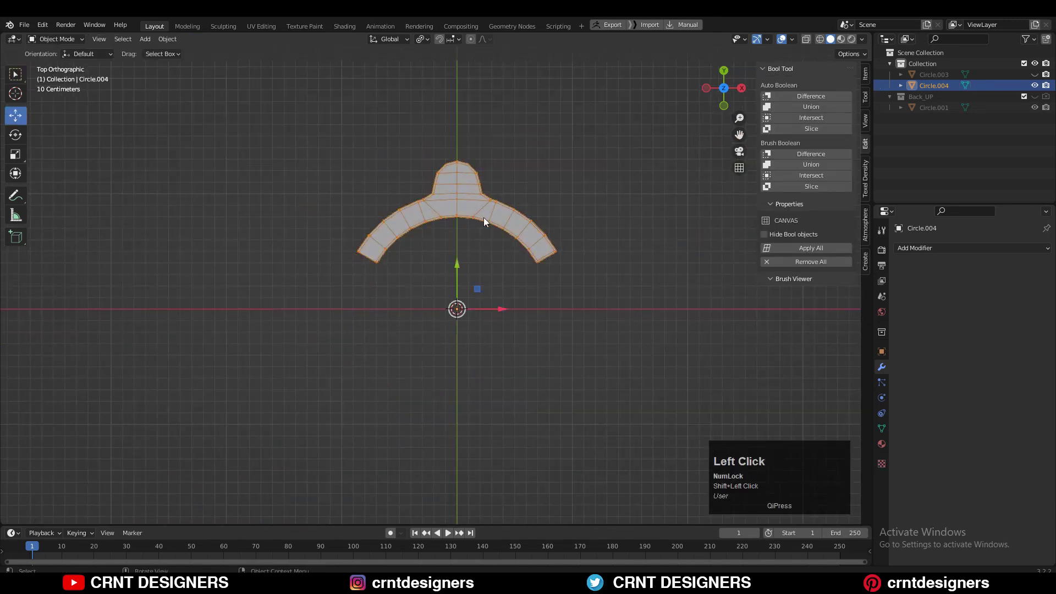
# Apply the segment's rotation and symmetrize its mesh so the left half is copied to the right
pyautogui.scroll(4, 486, 227)
pyautogui.hotkey('ctrl', 'a')
pyautogui.click(499, 250)
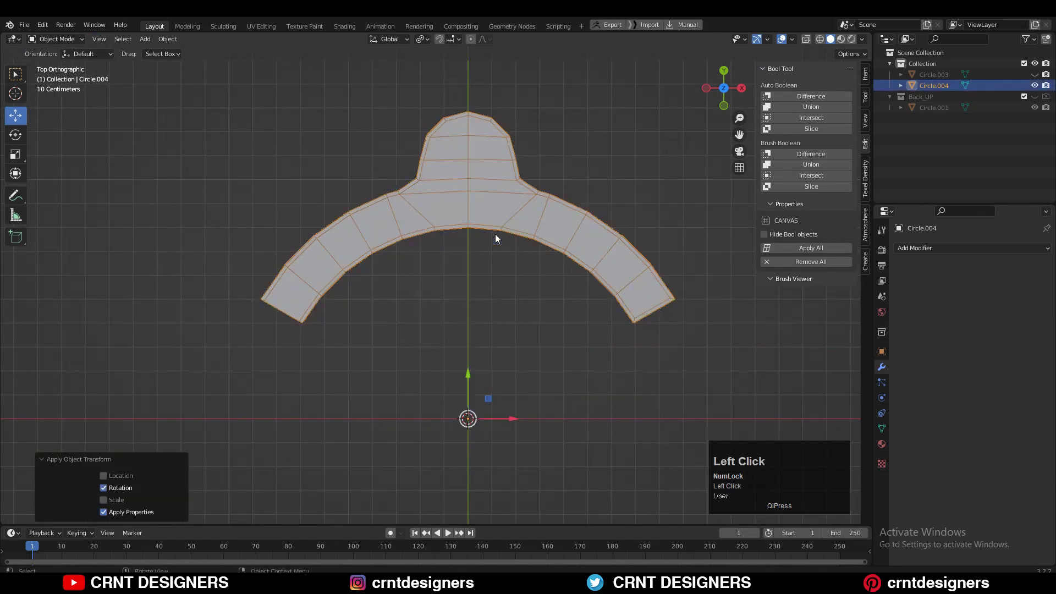
pyautogui.press('Tab')
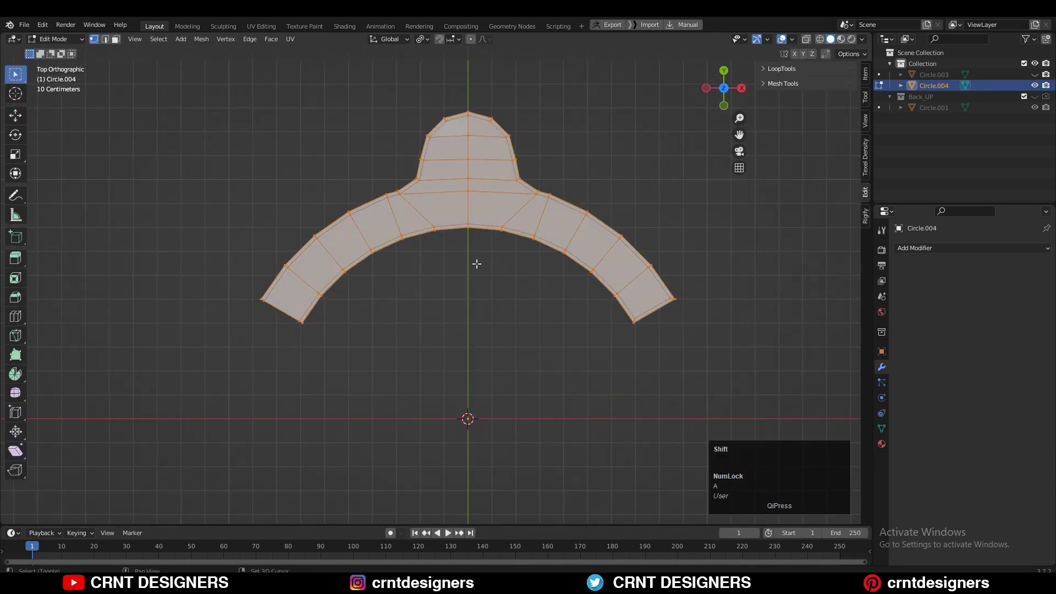
pyautogui.keyDown('shift'); pyautogui.moveTo(476, 264); pyautogui.dragTo(450, 291, button='middle'); pyautogui.keyUp('shift')
pyautogui.click(202, 39)
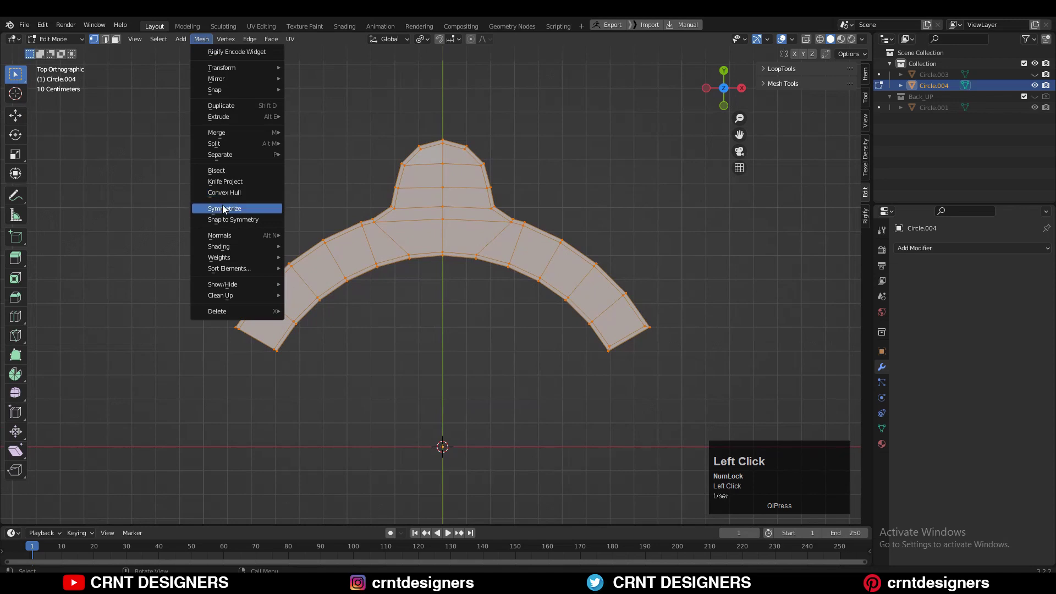
pyautogui.click(223, 208)
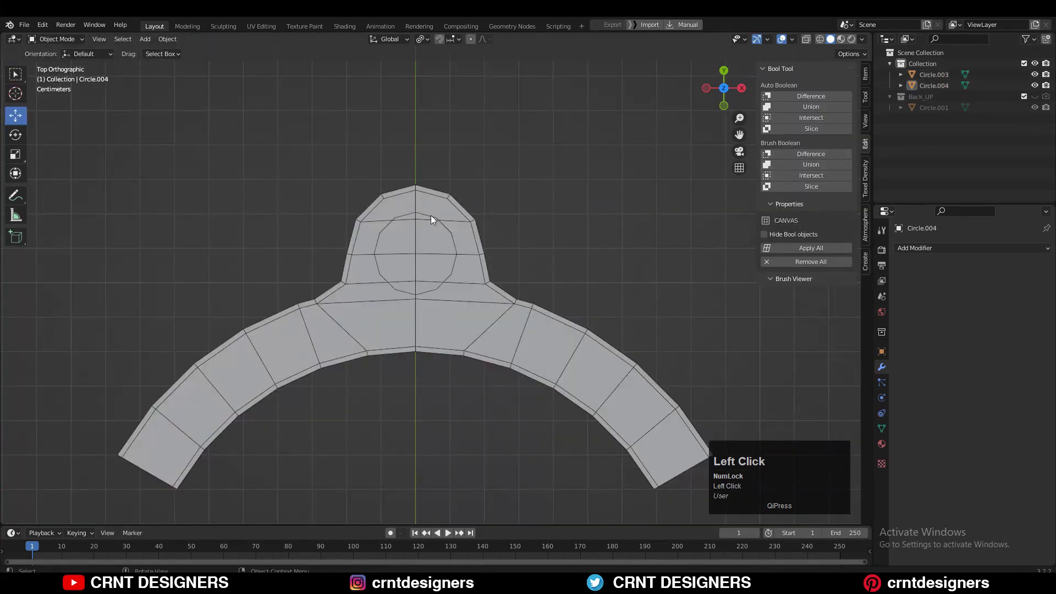
# Extrude the lug disc into a cylinder about 0.053 m tall and lower it about 0.029 m through the segment
pyautogui.click(431, 215)
pyautogui.moveTo(430, 216); pyautogui.dragTo(542, 299, button='middle')
pyautogui.press('Tab')
pyautogui.scroll(3, 498, 345)
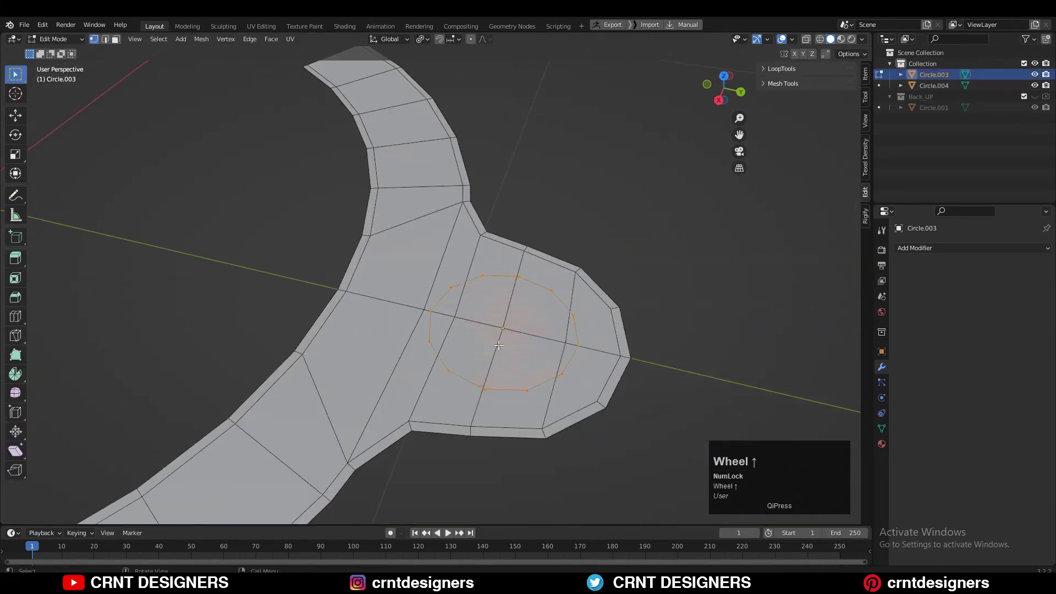
pyautogui.press('e')
pyautogui.click(506, 297)
pyautogui.press('Tab')
pyautogui.moveTo(504, 308); pyautogui.dragTo(503, 320)
# Cut the cylinder out of the segment with a Brush Boolean Difference
pyautogui.keyDown('shift'); pyautogui.click(552, 272); pyautogui.keyUp('shift')
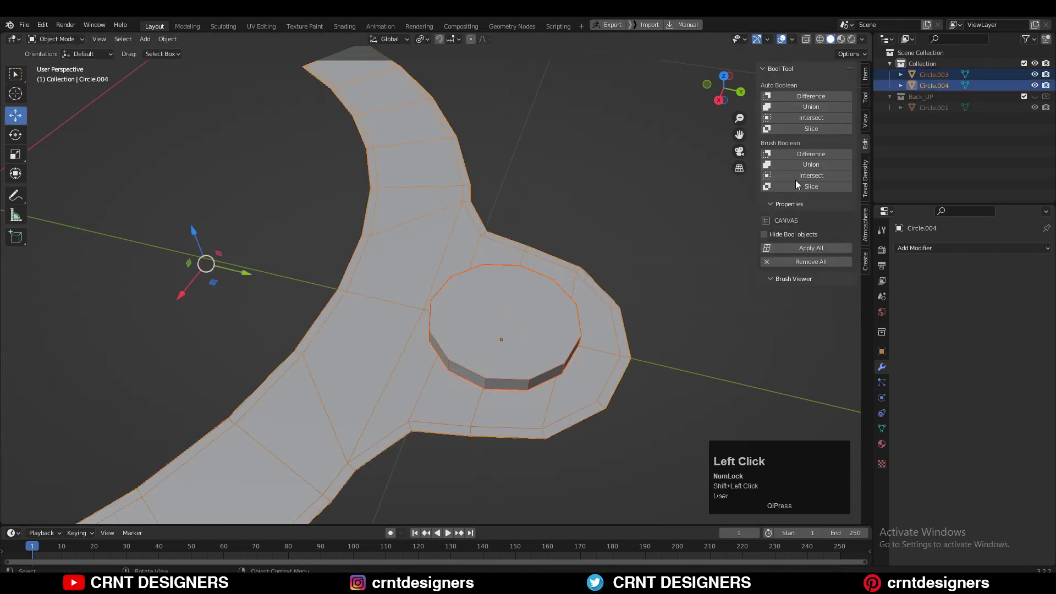
pyautogui.click(823, 154)
pyautogui.moveTo(471, 205); pyautogui.dragTo(609, 187, button='middle')
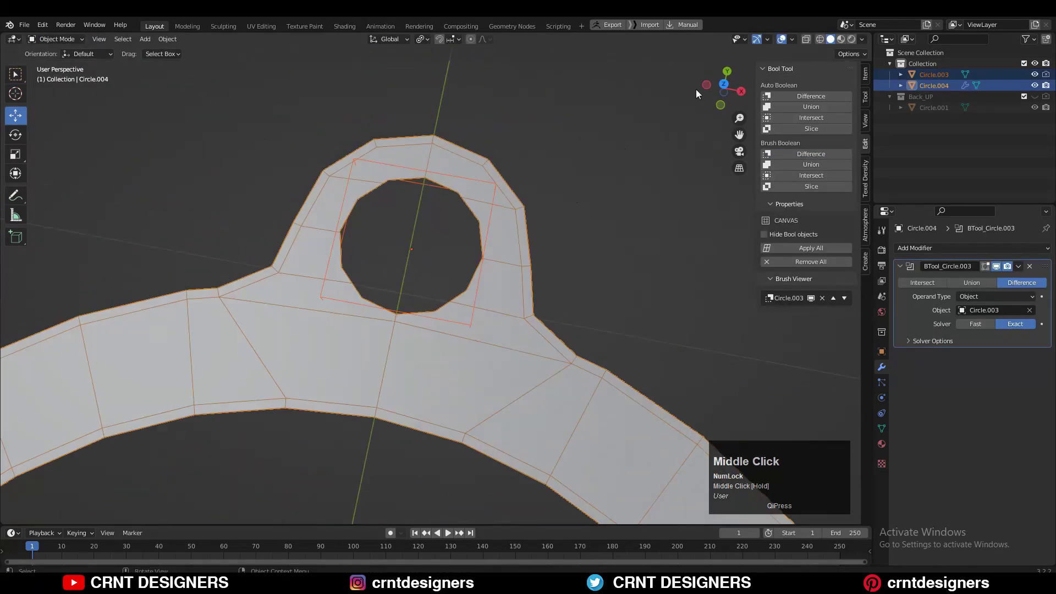
# Scale the hole's cutter cylinder to about 0.95 from the top view
pyautogui.click(724, 80)
pyautogui.keyDown('shift'); pyautogui.moveTo(508, 234); pyautogui.dragTo(500, 234, button='middle'); pyautogui.keyUp('shift')
pyautogui.scroll(3, 500, 237)
pyautogui.click(532, 128)
pyautogui.press('s')
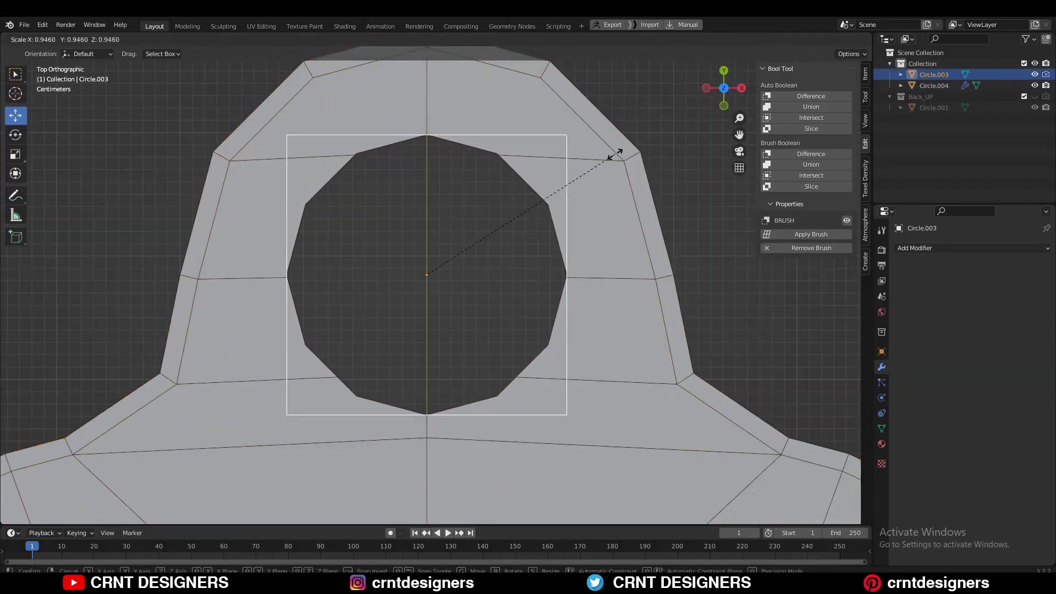
pyautogui.click(609, 156)
pyautogui.scroll(-4, 626, 127)
pyautogui.click(627, 165)
# Apply the Difference boolean modifier on the segment and hide the cutter cylinder
pyautogui.click(528, 242)
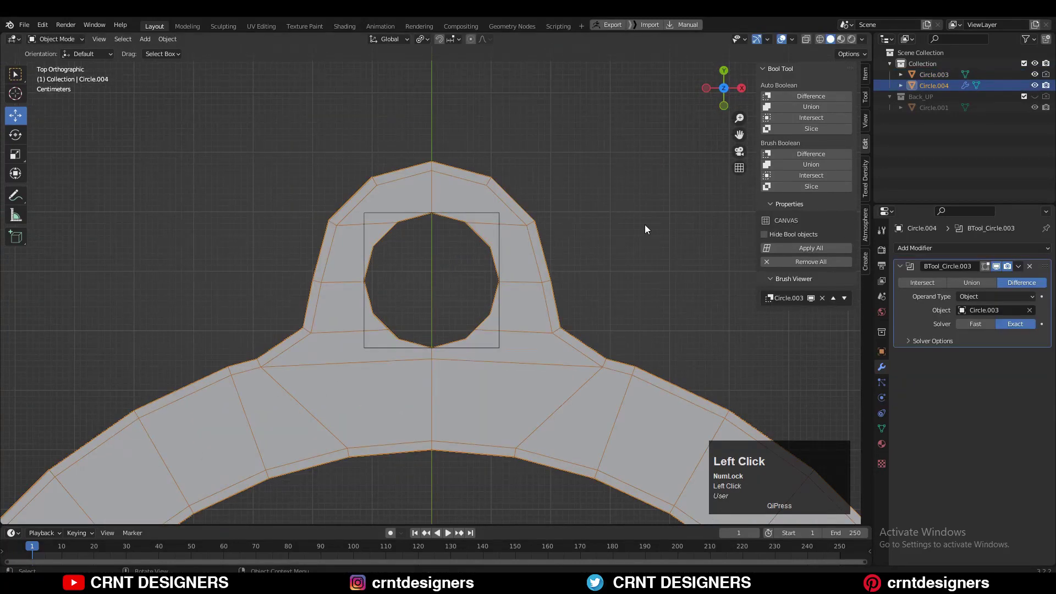
pyautogui.click(1018, 266)
pyautogui.click(1017, 277)
pyautogui.click(486, 212)
pyautogui.click(1033, 74)
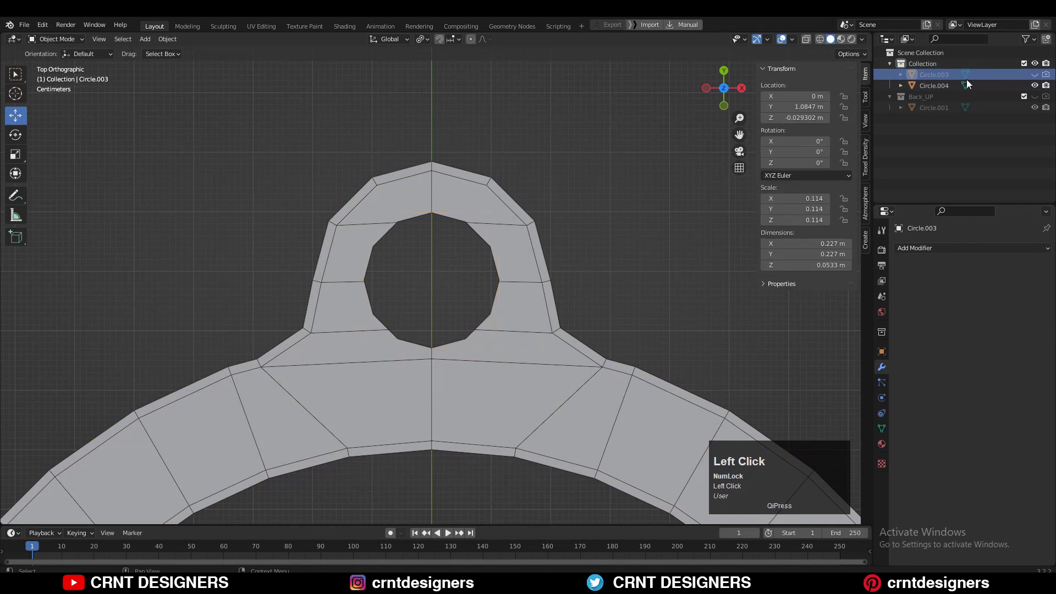
pyautogui.click(966, 84)
# Clean up the hole's upper-left side by merging the stray vertex and connecting the hole corners to the matching inset corners
pyautogui.scroll(-3, 462, 269)
pyautogui.press('Tab')
pyautogui.scroll(-3, 404, 301)
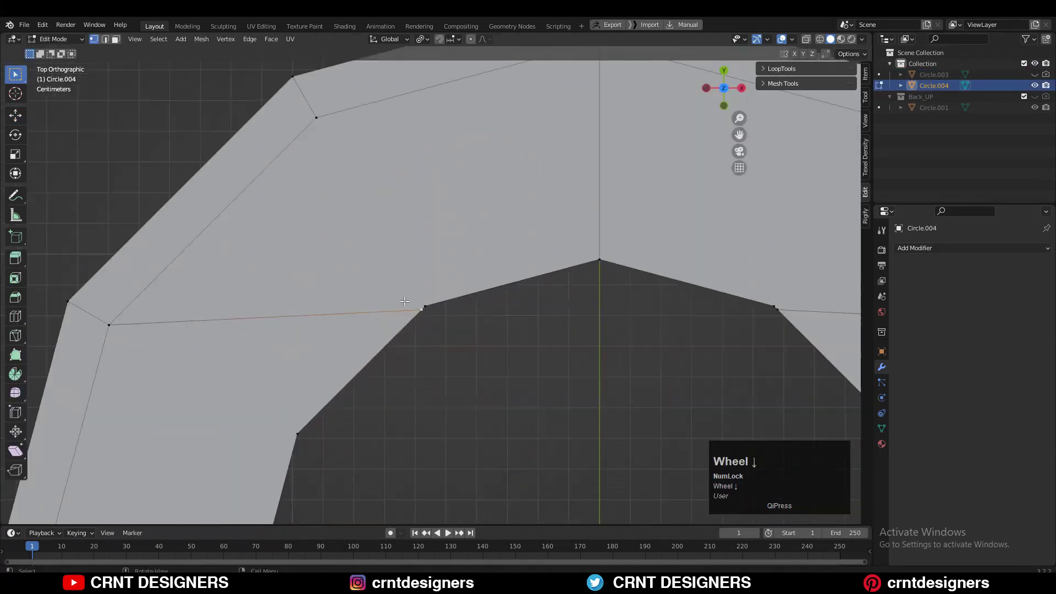
pyautogui.scroll(-3, 435, 285)
pyautogui.keyDown('shift'); pyautogui.click(362, 365); pyautogui.keyUp('shift')
pyautogui.press('m')
pyautogui.click(379, 351)
pyautogui.click(430, 298)
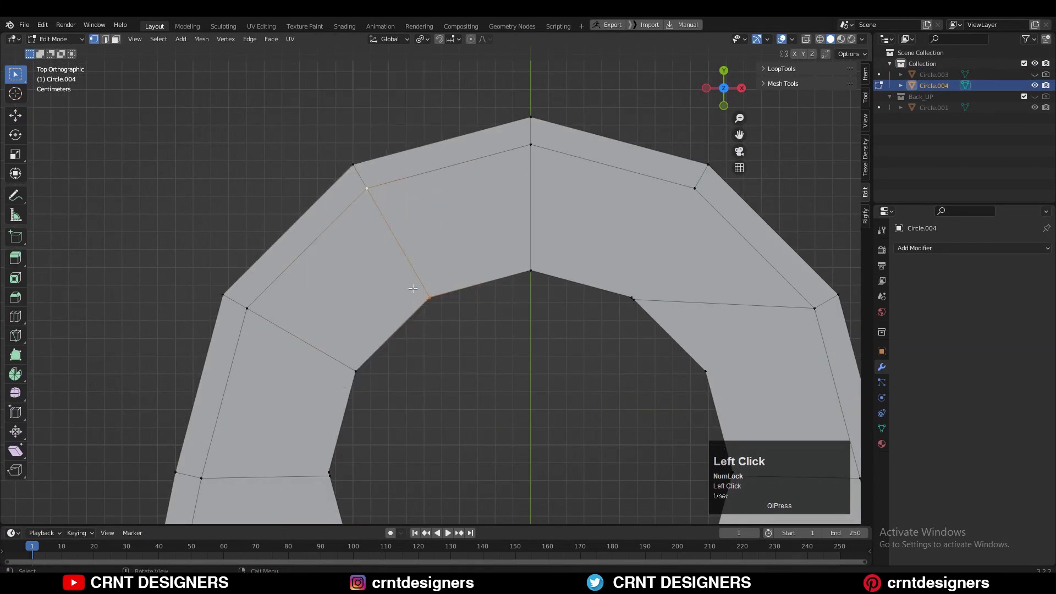
# Merge the stray vertex at the hole's left corner and connect the lower-left hole corner to the inset vertex above the fillet
pyautogui.scroll(5, 412, 289)
pyautogui.hotkey('shift', 'r')
pyautogui.scroll(-6, 265, 318)
pyautogui.keyDown('shift'); pyautogui.moveTo(281, 367); pyautogui.dragTo(426, 246, button='middle'); pyautogui.keyUp('shift')
pyautogui.scroll(3, 426, 247)
pyautogui.click(436, 289)
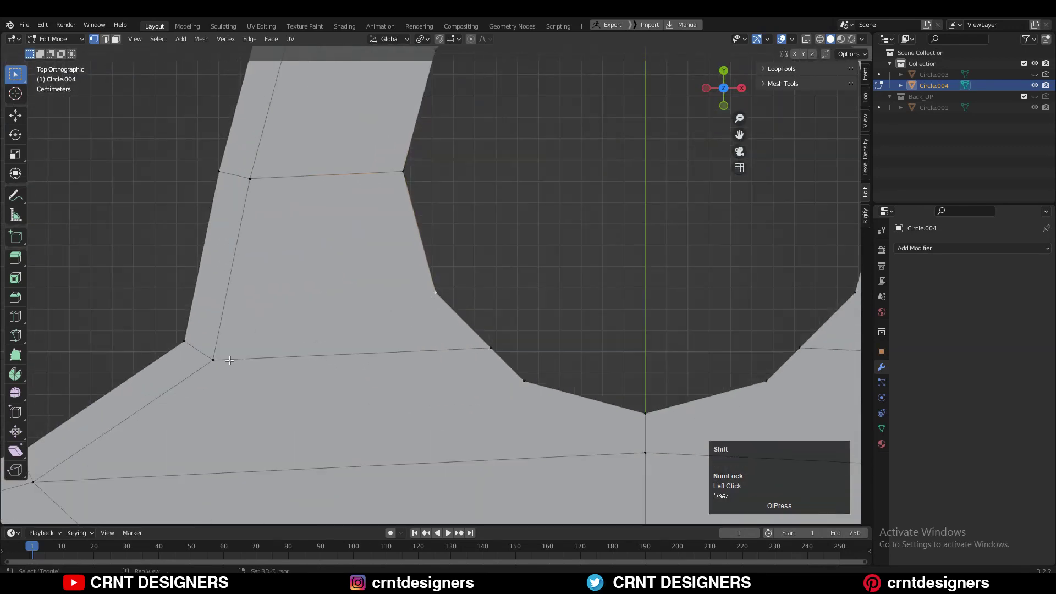
pyautogui.scroll(-5, 436, 286)
# Merge the stray vertex on the hole's lower-left edge into the adjacent lower hole corner
pyautogui.click(458, 311)
pyautogui.keyDown('shift'); pyautogui.click(472, 324); pyautogui.keyUp('shift')
pyautogui.press('m')
pyautogui.click(487, 325)
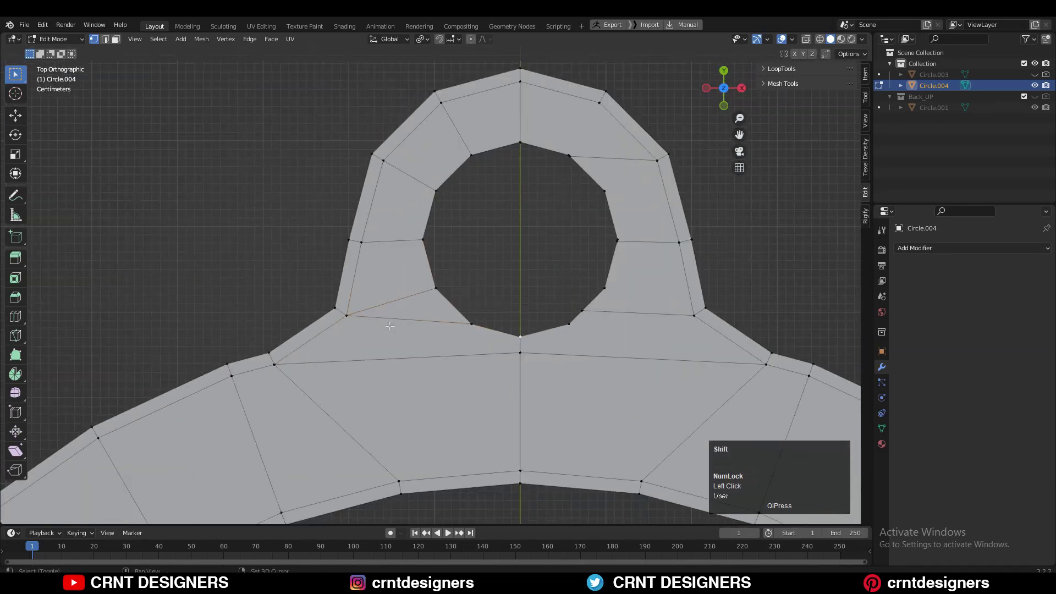
pyautogui.scroll(2, 435, 324)
pyautogui.press('2')
pyautogui.hotkey('ctrl', 'z')
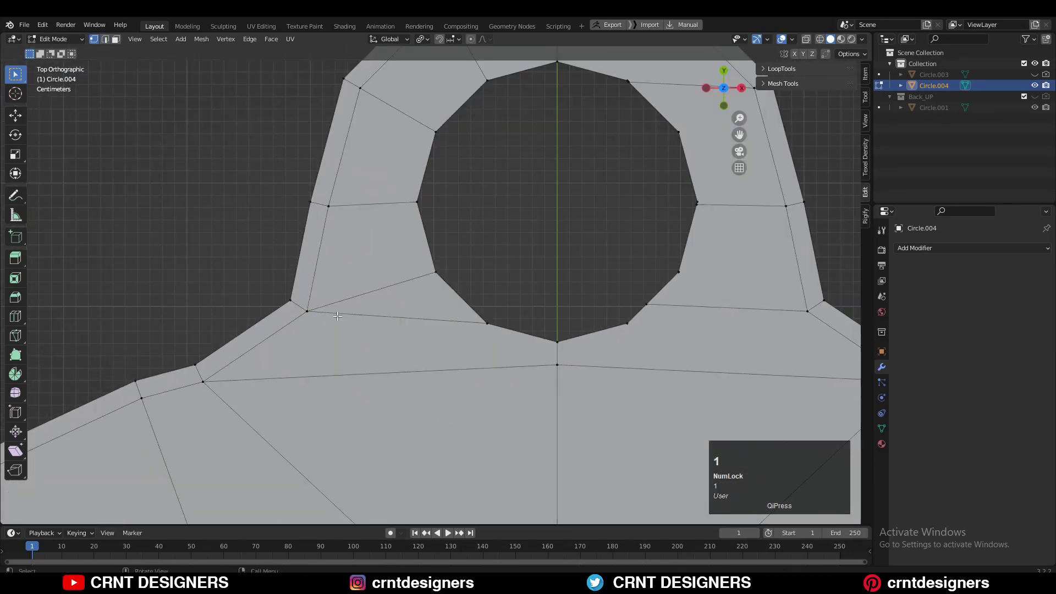
# Connect the hole's lower-left corner to the inset vertex at the fillet's base and dissolve the redundant edge above it
pyautogui.rightClick(192, 376)
pyautogui.click(243, 326)
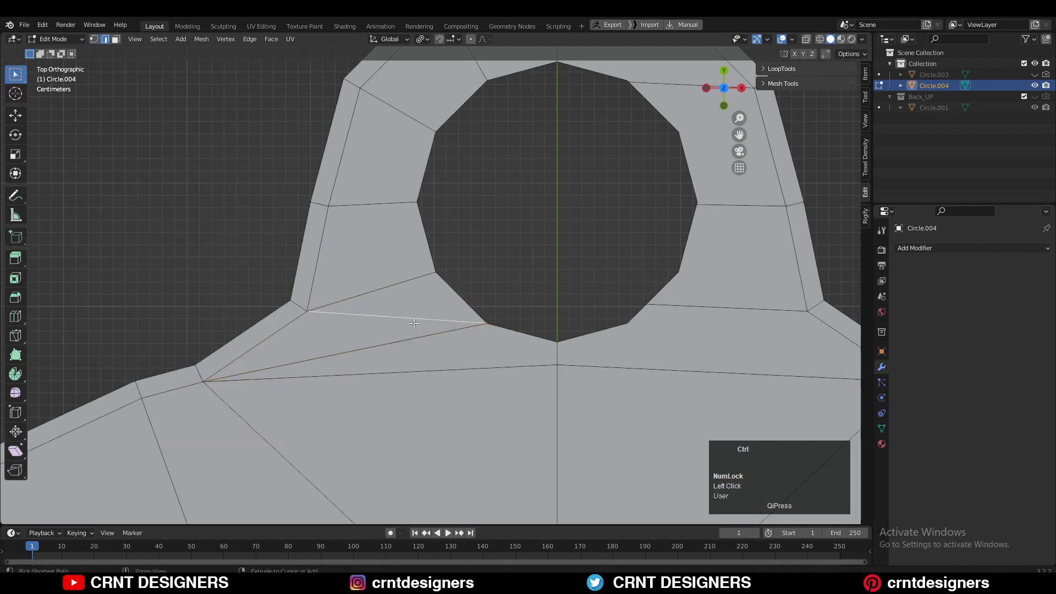
pyautogui.hotkey('ctrl', 'x')
# Select the whole mesh and symmetrize it so the cleaned-up left half replaces the right half
pyautogui.scroll(-2, 414, 323)
pyautogui.keyDown('shift'); pyautogui.moveTo(532, 352); pyautogui.dragTo(514, 348, button='middle'); pyautogui.keyUp('shift')
pyautogui.keyDown('shift'); pyautogui.moveTo(532, 253); pyautogui.dragTo(517, 248, button='middle'); pyautogui.keyUp('shift')
pyautogui.press('a')
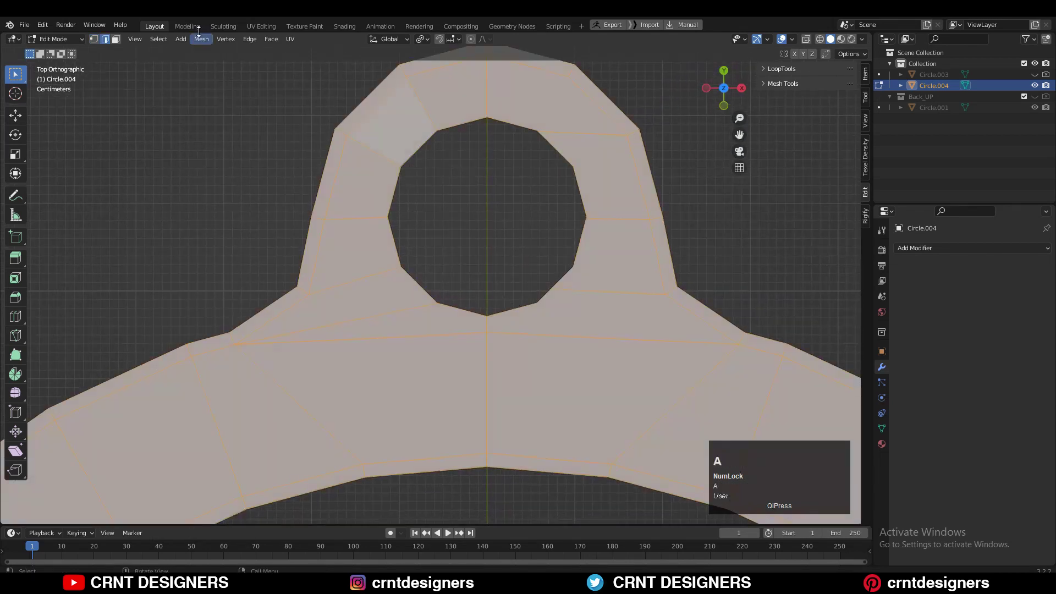
pyautogui.click(201, 39)
pyautogui.click(233, 203)
pyautogui.keyDown('shift'); pyautogui.moveTo(572, 196); pyautogui.dragTo(559, 232, button='middle'); pyautogui.keyUp('shift')
# Select the edge loop around the lug hole and move it slightly upward along Y
pyautogui.click(502, 163)
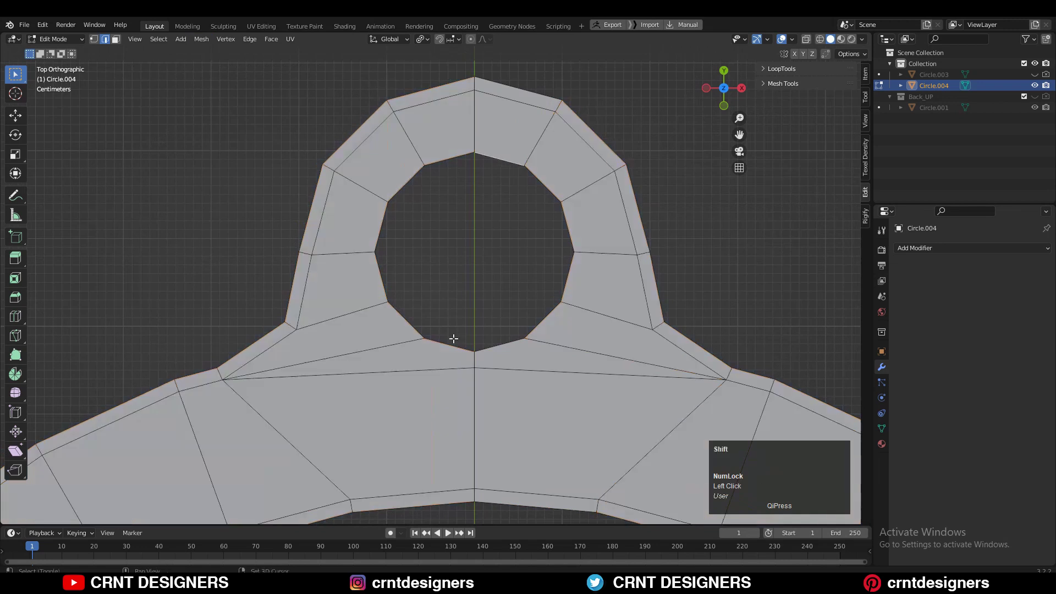
pyautogui.keyDown('ctrl'); pyautogui.keyDown('shift'); pyautogui.click(452, 339); pyautogui.keyUp('shift'); pyautogui.keyUp('ctrl')
pyautogui.click(15, 116)
pyautogui.moveTo(476, 206); pyautogui.dragTo(478, 180)
# Extrude the lug hole's edge loop in place and scale it inward to about 0.9 as a support loop
pyautogui.press('e')
pyautogui.rightClick(719, 229)
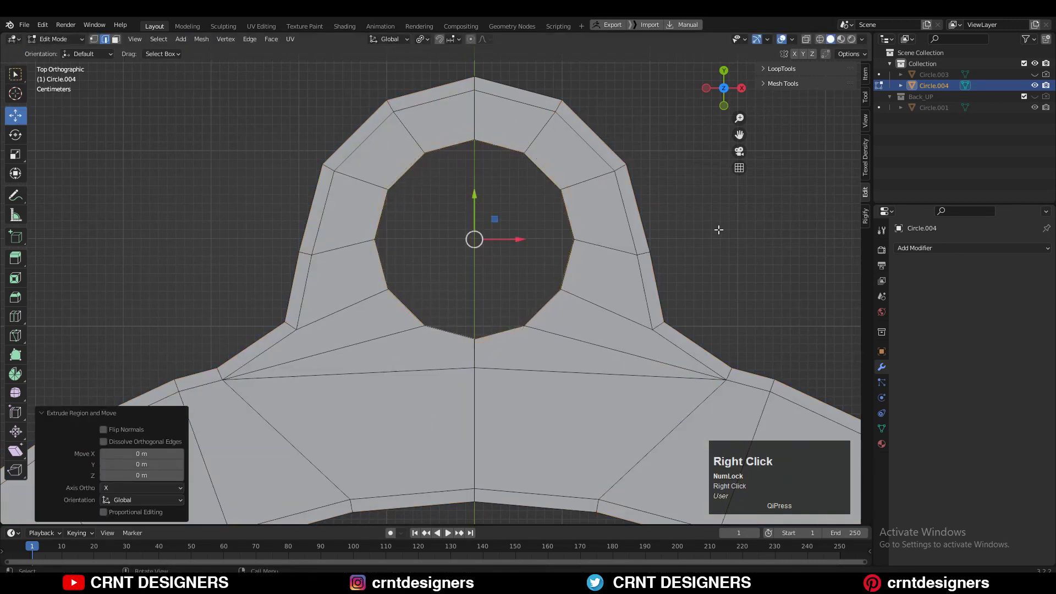
pyautogui.press('s')
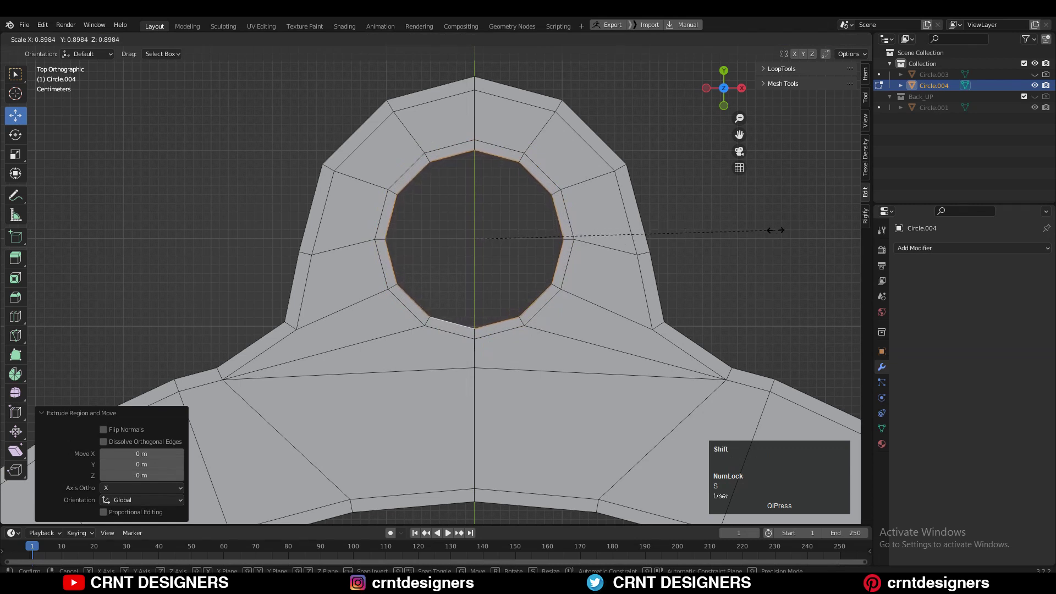
pyautogui.click(788, 229)
pyautogui.keyDown('ctrl'); pyautogui.moveTo(631, 253); pyautogui.dragTo(637, 304, button='middle'); pyautogui.keyUp('ctrl')
pyautogui.click(625, 267)
pyautogui.scroll(-4, 594, 302)
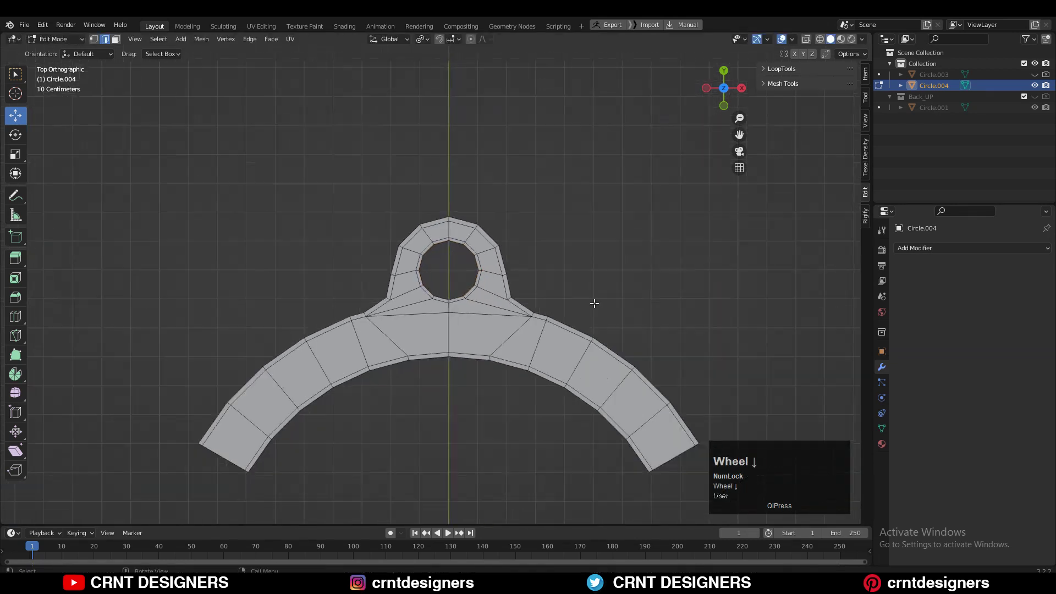
# Select the whole segment mesh and duplicate it in place
pyautogui.keyDown('shift'); pyautogui.moveTo(547, 395); pyautogui.dragTo(560, 327, button='middle'); pyautogui.keyUp('shift')
pyautogui.press('Tab')
pyautogui.scroll(2, 509, 250)
pyautogui.press('Tab')
pyautogui.press('a')
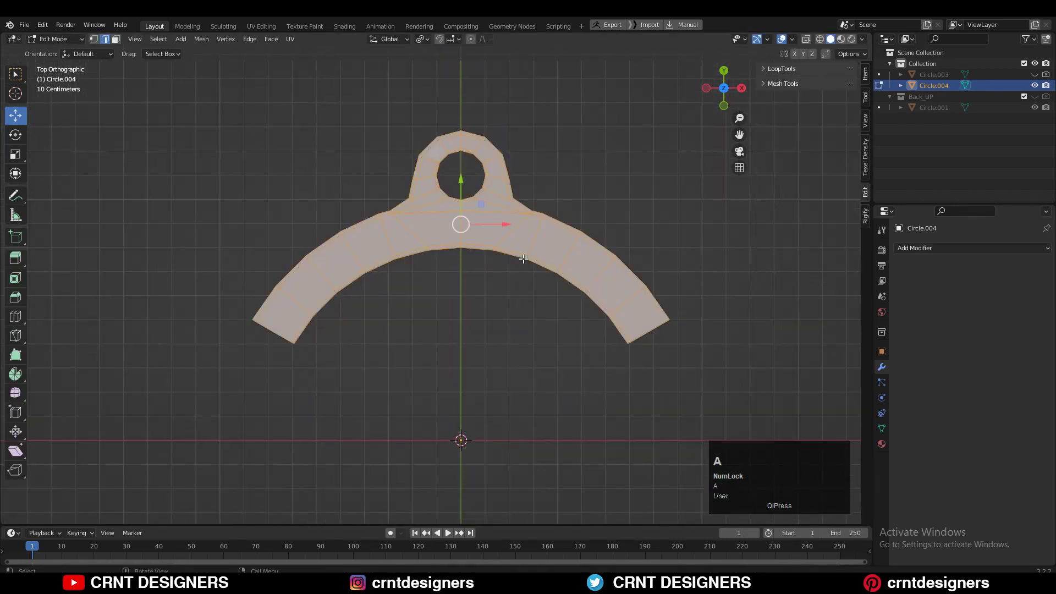
pyautogui.keyDown('shift'); pyautogui.moveTo(476, 209); pyautogui.dragTo(473, 268, button='middle'); pyautogui.keyUp('shift')
pyautogui.scroll(-4, 471, 268)
pyautogui.hotkey('shift', 'd')
pyautogui.rightClick(471, 268)
# Set the transform pivot to the 3D Cursor and rotate the duplicated segment by -120°
pyautogui.click(426, 38)
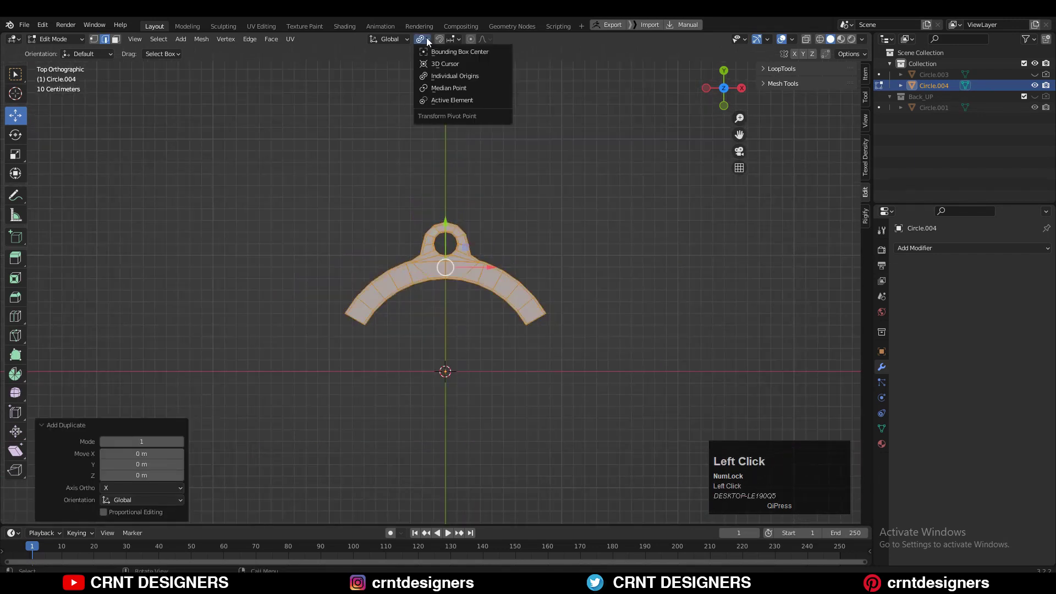
pyautogui.click(434, 75)
pyautogui.keyDown('shift'); pyautogui.moveTo(478, 303); pyautogui.dragTo(479, 266, button='middle'); pyautogui.keyUp('shift')
pyautogui.press('r')
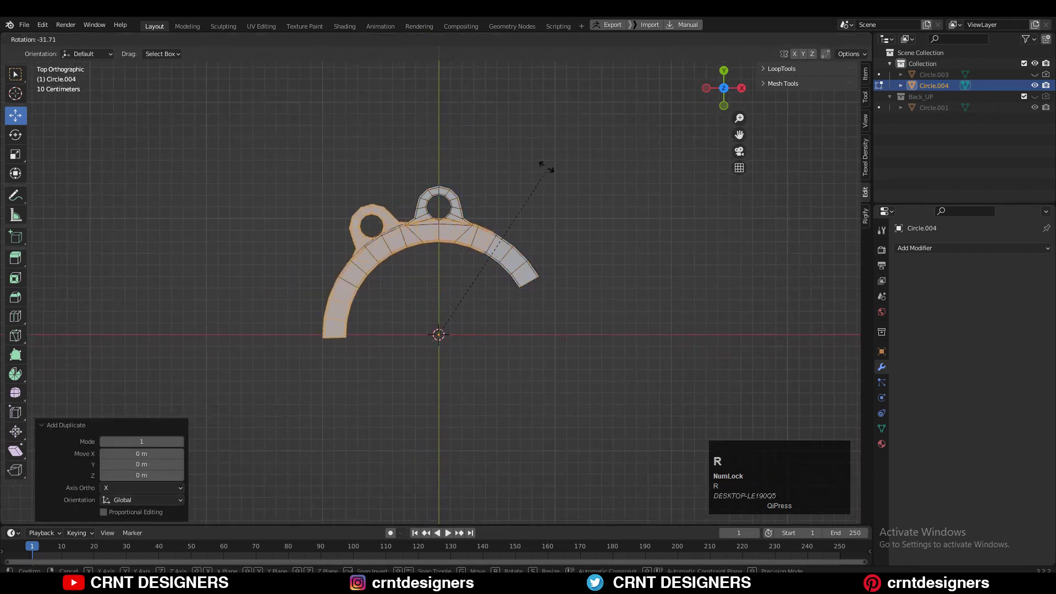
pyautogui.click(314, 243)
pyautogui.scroll(2, 488, 302)
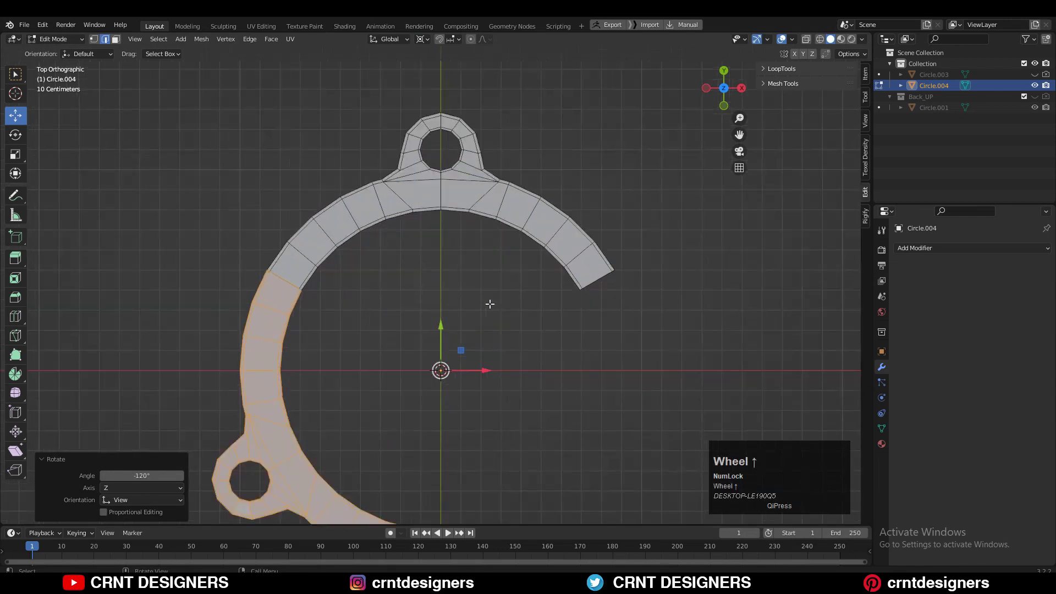
# Duplicate the rotated segment in place and rotate the new copy another -120° to close the ring
pyautogui.scroll(-2, 516, 294)
pyautogui.hotkey('shift', 'd')
pyautogui.rightClick(516, 294)
pyautogui.press('r')
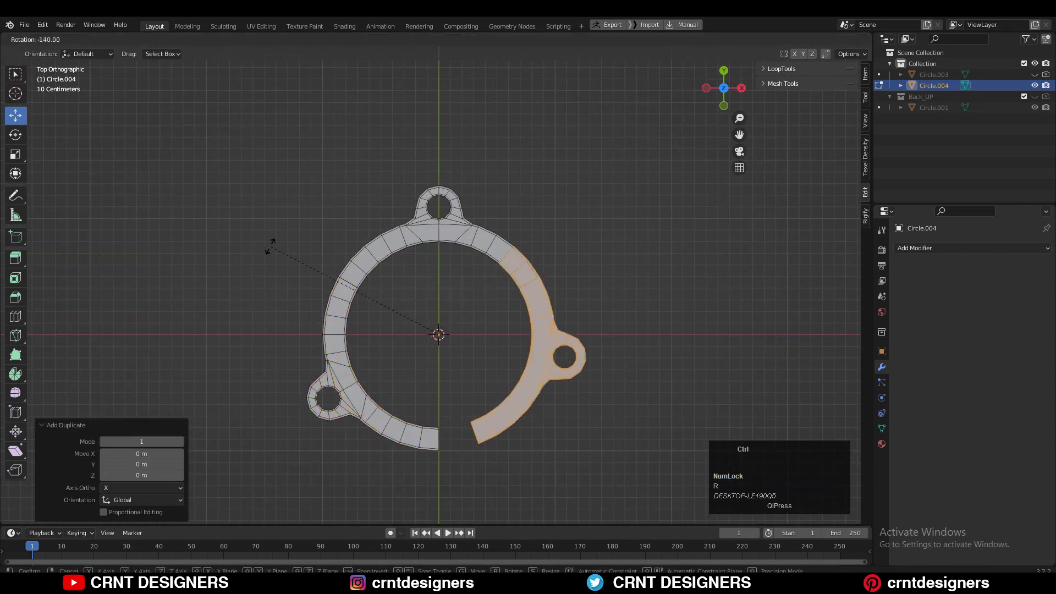
pyautogui.click(308, 201)
pyautogui.scroll(2, 609, 254)
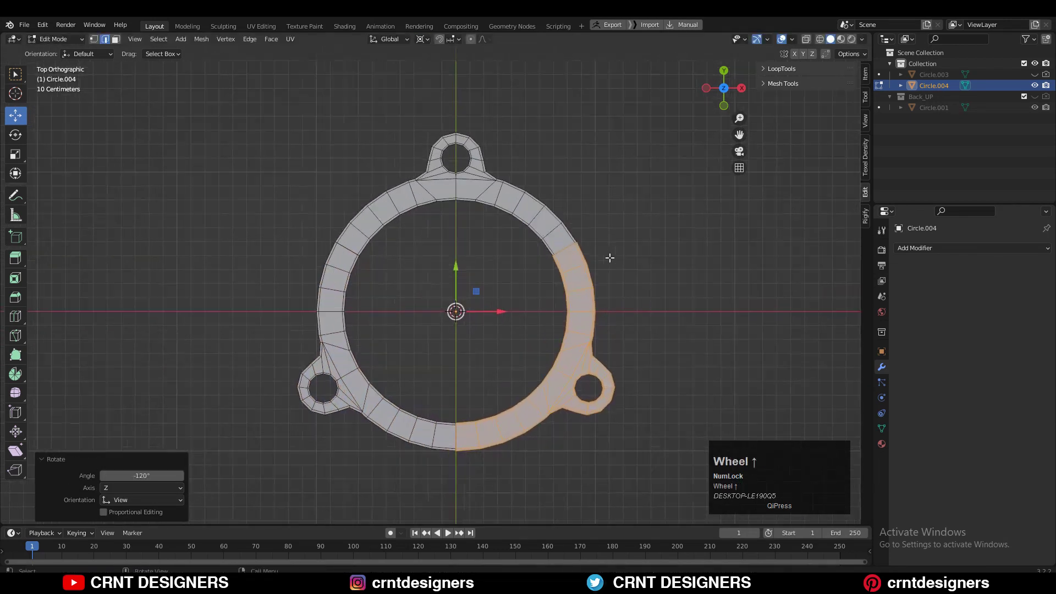
# Merge all the ring's vertices by distance to weld the three segments, and return to Object Mode
pyautogui.press('a')
pyautogui.press('m')
pyautogui.click(617, 305)
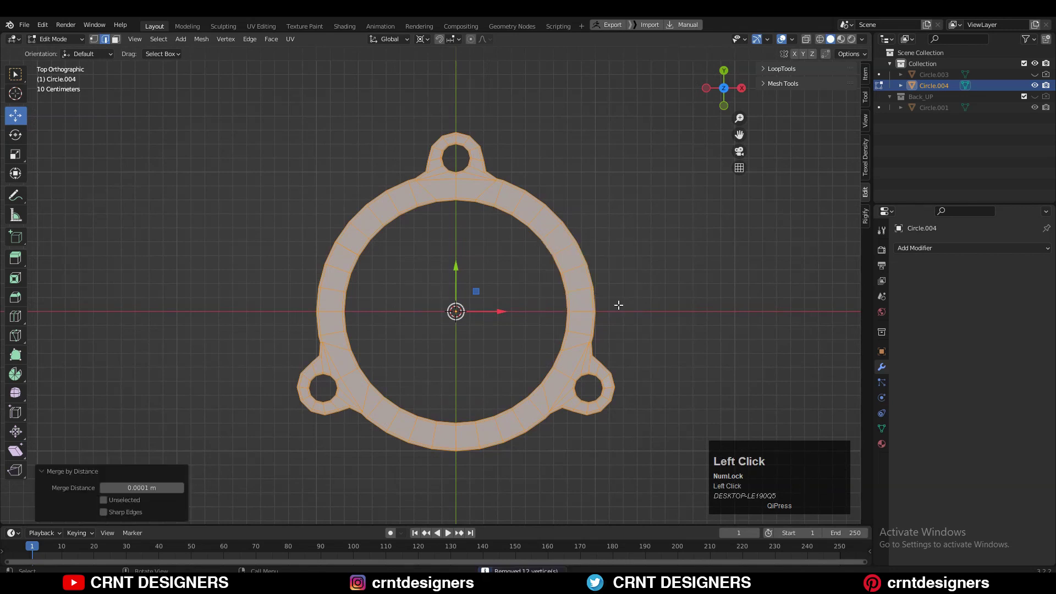
pyautogui.scroll(3, 618, 306)
pyautogui.press('Tab')
# Select the ring and add a Subdivision modifier at level 2
pyautogui.scroll(-3, 551, 267)
pyautogui.click(551, 216)
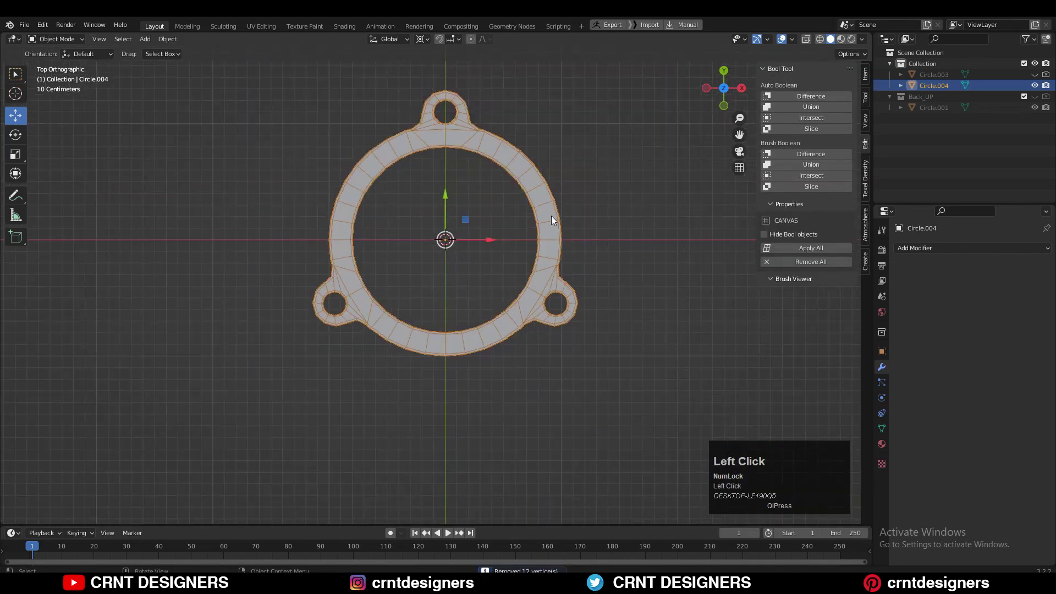
pyautogui.scroll(2, 565, 263)
pyautogui.hotkey('ctrl', '2')
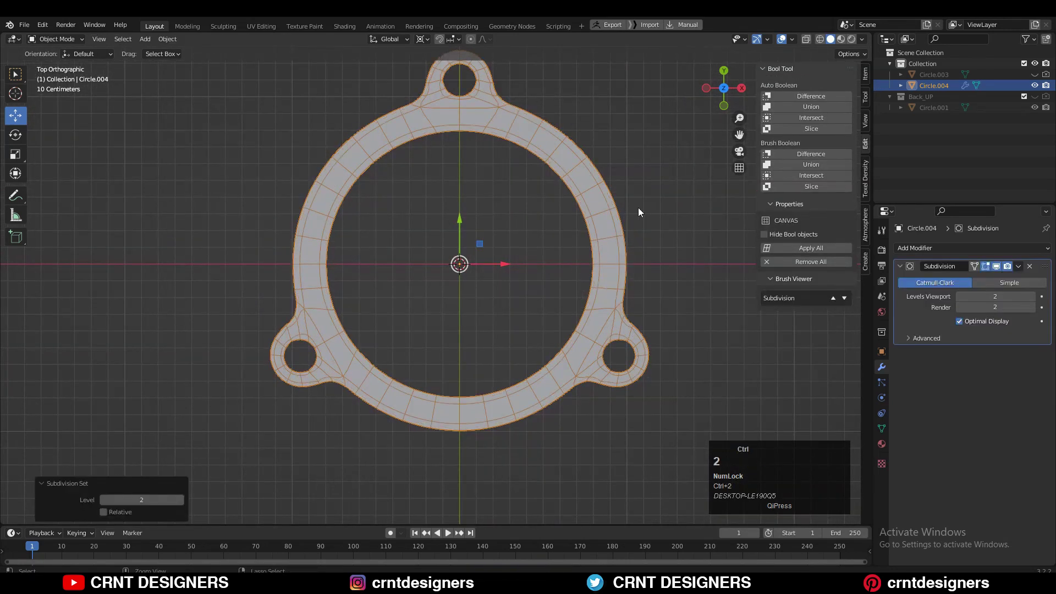
# Examine the smoothed ring's outline with the viewport overlays temporarily hidden
pyautogui.click(638, 207)
pyautogui.click(781, 39)
pyautogui.scroll(-3, 502, 235)
pyautogui.scroll(4, 498, 236)
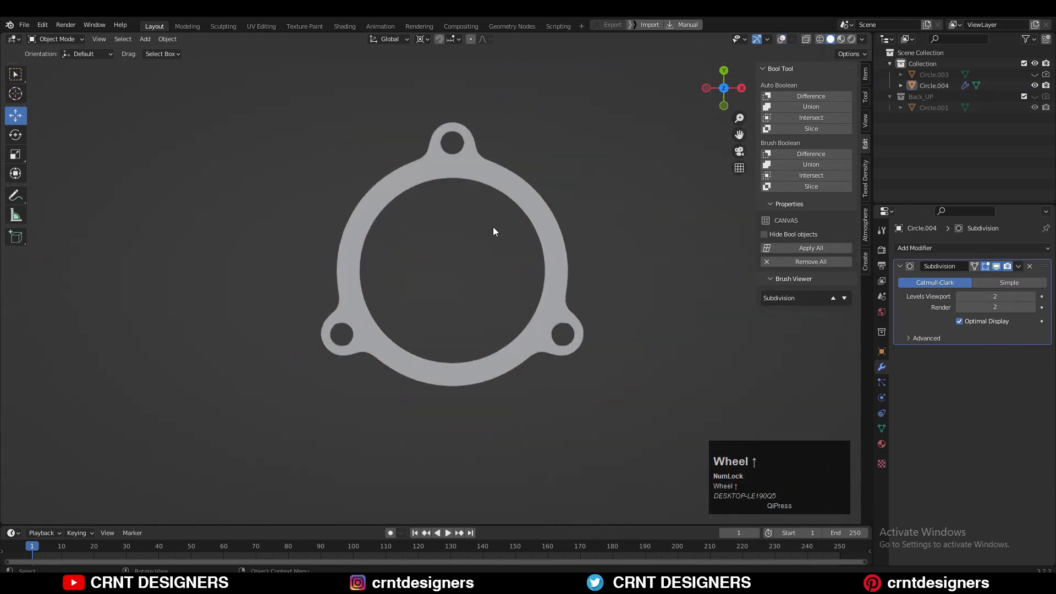
pyautogui.click(781, 39)
# Turn off the Subdivision display in Edit Mode and merge all the ring's vertices by distance again
pyautogui.press('Tab')
pyautogui.keyDown('shift'); pyautogui.moveTo(443, 214); pyautogui.dragTo(503, 336, button='middle'); pyautogui.keyUp('shift')
pyautogui.scroll(3, 502, 336)
pyautogui.click(986, 266)
pyautogui.scroll(8, 440, 193)
pyautogui.press('1')
pyautogui.press('a')
pyautogui.press('m')
pyautogui.click(550, 301)
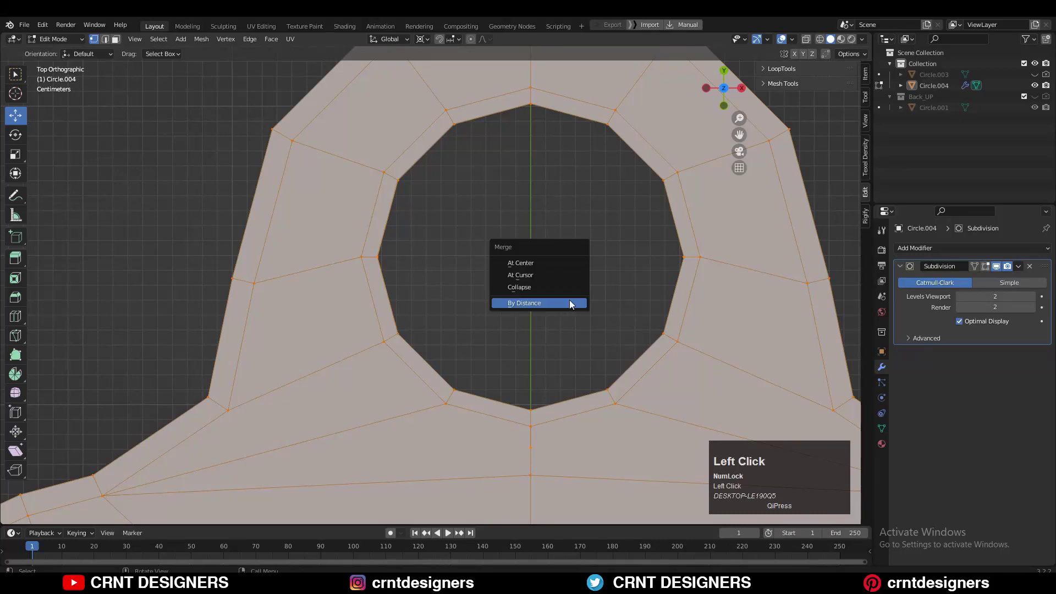
pyautogui.press('Tab')
# Examine the pinched left corner of the lug hole, comparing the base mesh with the subdivided surface
pyautogui.keyDown('shift'); pyautogui.moveTo(534, 262); pyautogui.dragTo(549, 301, button='middle'); pyautogui.keyUp('shift')
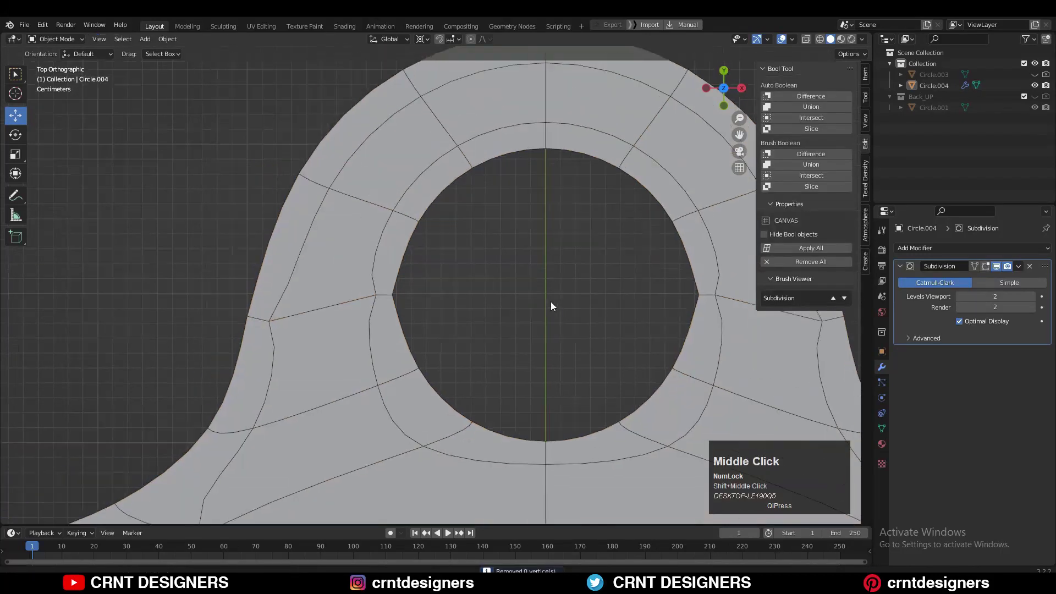
pyautogui.scroll(3, 452, 288)
pyautogui.keyDown('shift'); pyautogui.moveTo(452, 288); pyautogui.dragTo(527, 326, button='middle'); pyautogui.keyUp('shift')
pyautogui.press('Tab')
pyautogui.press('Tab')
pyautogui.press('Tab')
pyautogui.click(986, 266)
pyautogui.click(975, 266)
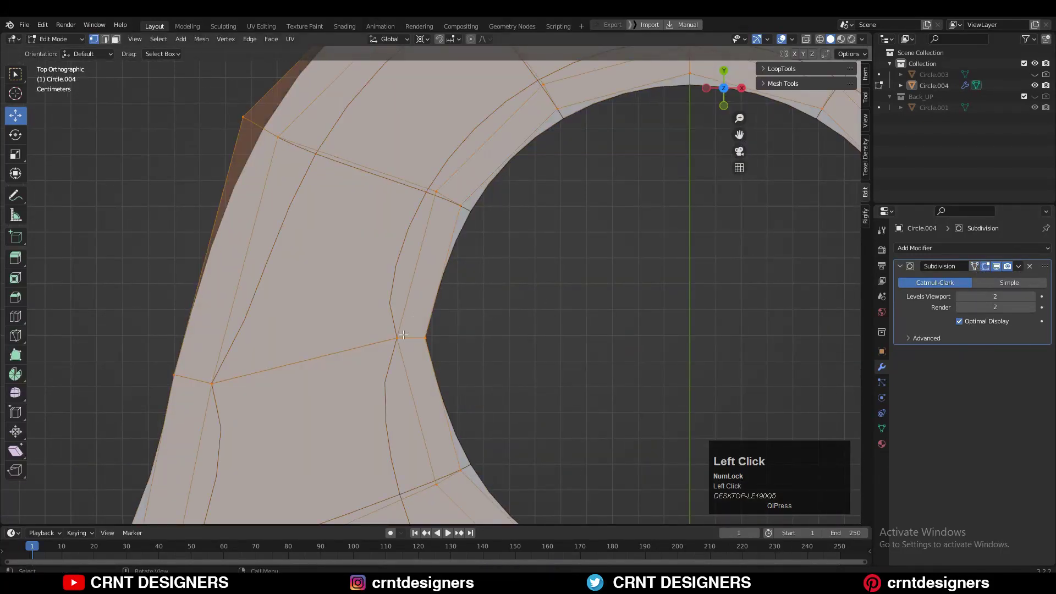
pyautogui.press('Tab')
pyautogui.press('Tab')
pyautogui.click(502, 328)
pyautogui.scroll(4, 503, 329)
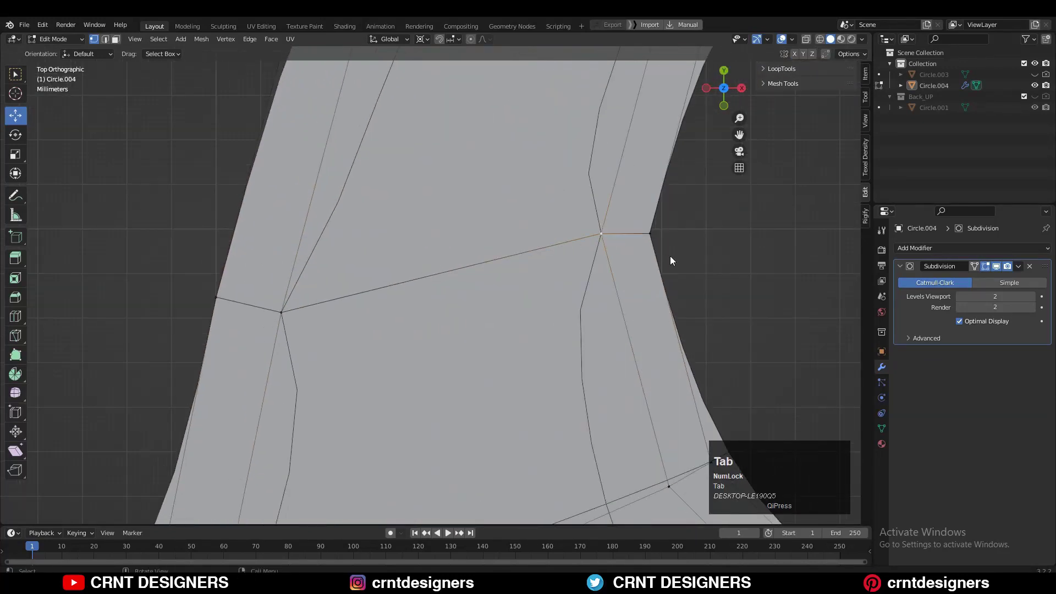
pyautogui.press('Tab')
pyautogui.press('Tab')
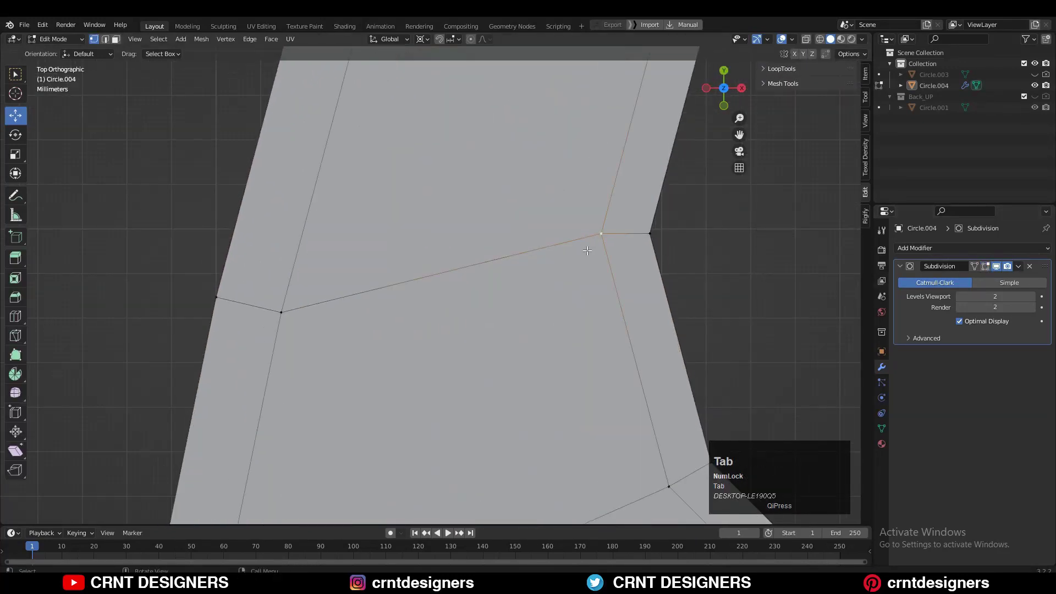
pyautogui.scroll(-4, 595, 247)
pyautogui.keyDown('shift'); pyautogui.moveTo(595, 247); pyautogui.dragTo(285, 329, button='middle'); pyautogui.keyUp('shift')
pyautogui.scroll(4, 285, 329)
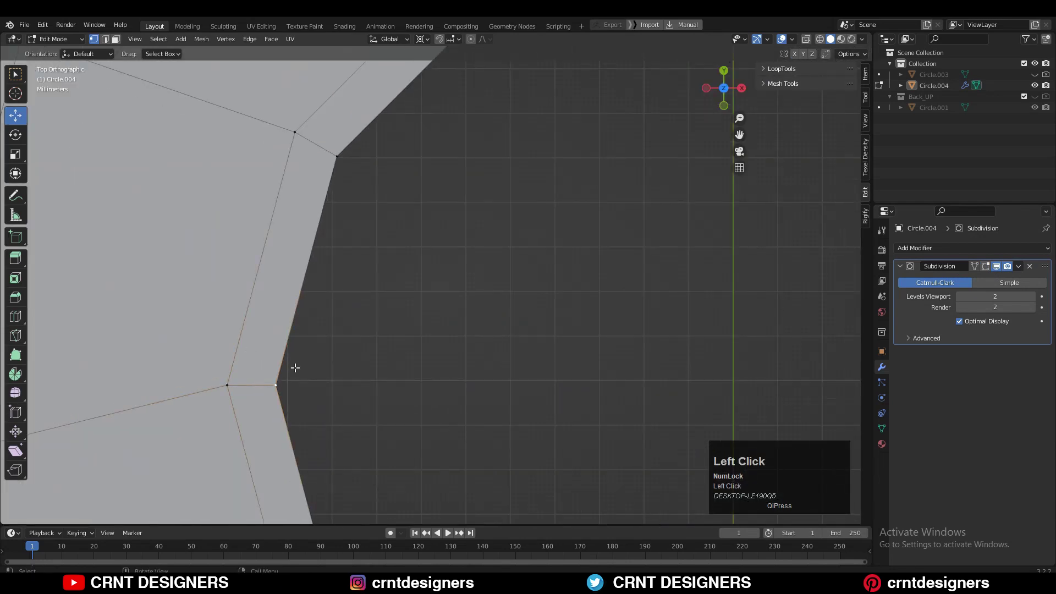
pyautogui.press('g')
pyautogui.press('g')
pyautogui.rightClick(302, 315)
pyautogui.click(231, 379)
pyautogui.press('g')
pyautogui.press('g')
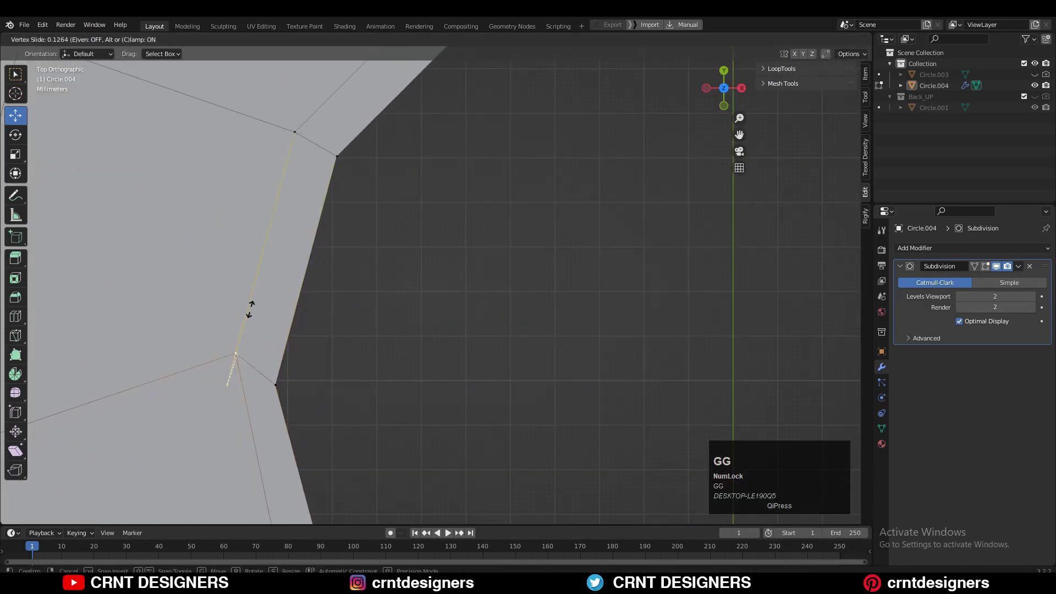
pyautogui.rightClick(250, 309)
# Turn on the Face Orientation overlay to check the normals across the whole ring
pyautogui.scroll(-6, 250, 309)
pyautogui.keyDown('shift'); pyautogui.moveTo(596, 302); pyautogui.dragTo(621, 210, button='middle'); pyautogui.keyUp('shift')
pyautogui.click(791, 39)
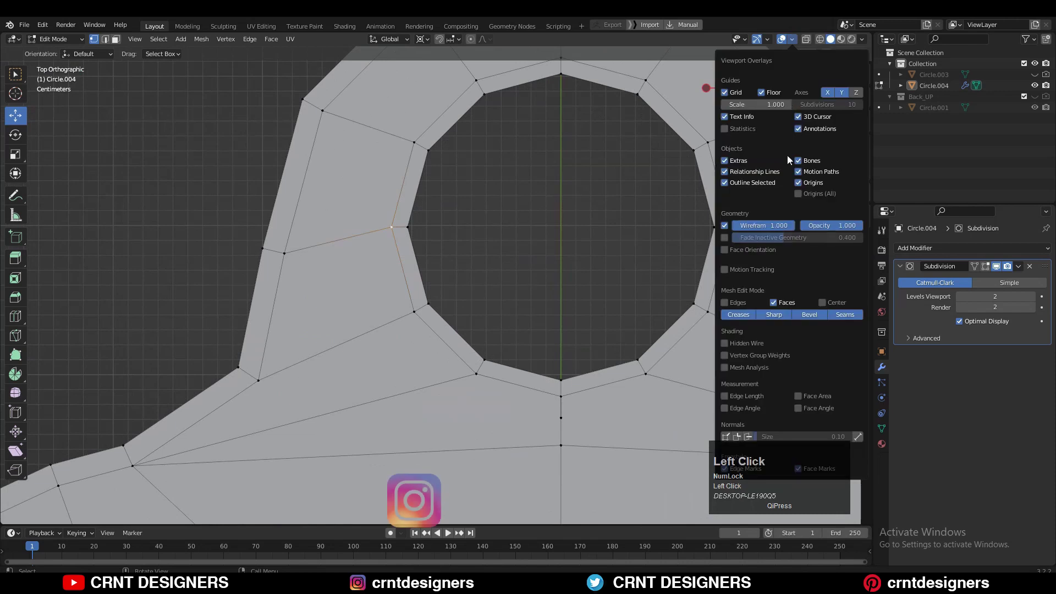
pyautogui.click(724, 250)
pyautogui.scroll(-6, 578, 248)
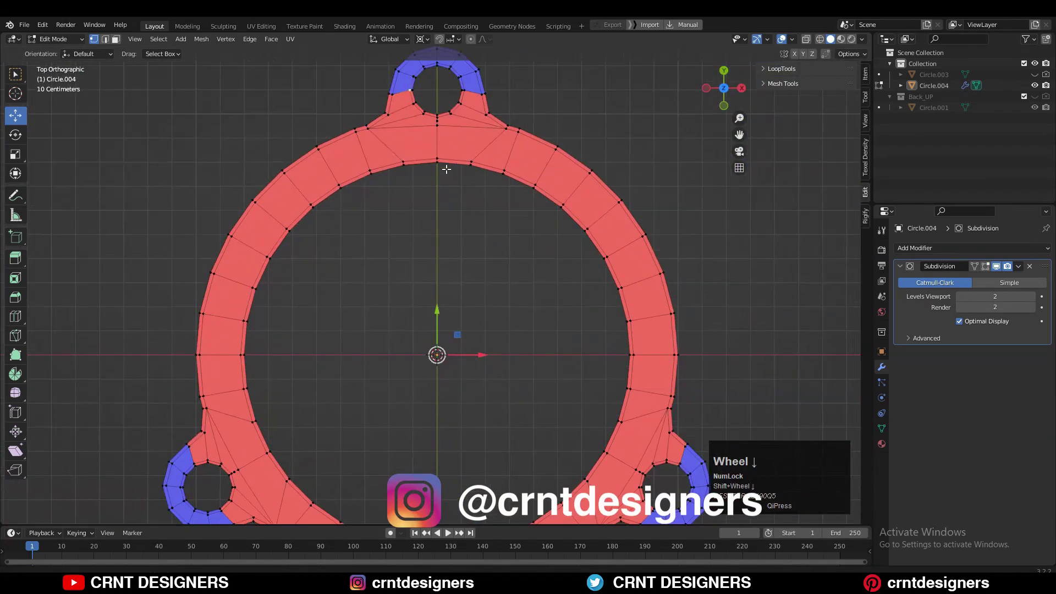
# Recalculate all the ring's face normals to the inside and turn off the Face Orientation overlay
pyautogui.press('a')
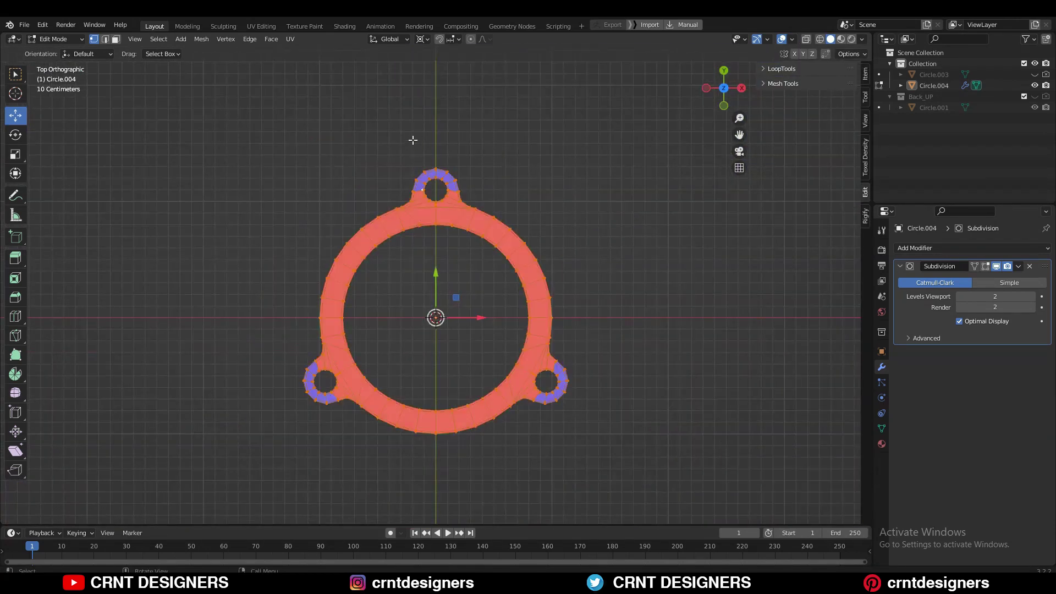
pyautogui.press('F3')
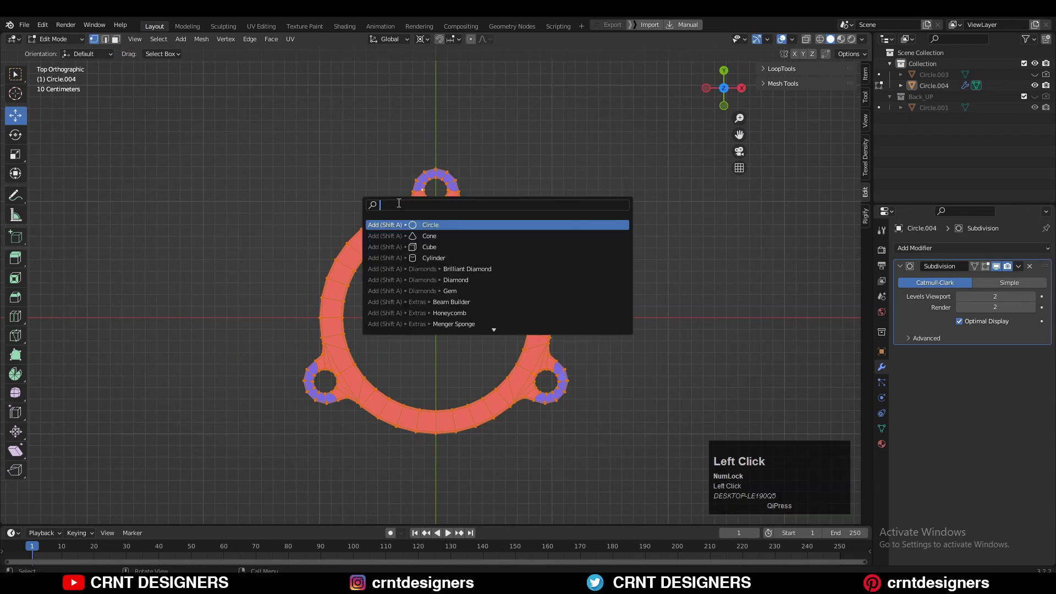
pyautogui.write('recalcu')
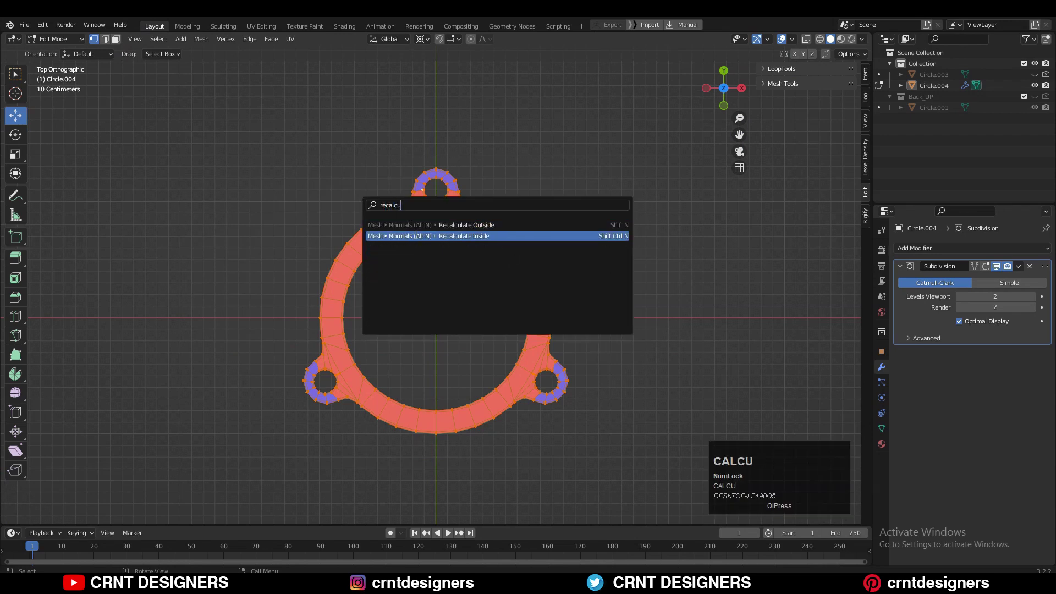
pyautogui.click(416, 233)
pyautogui.press('Tab')
pyautogui.scroll(2, 605, 230)
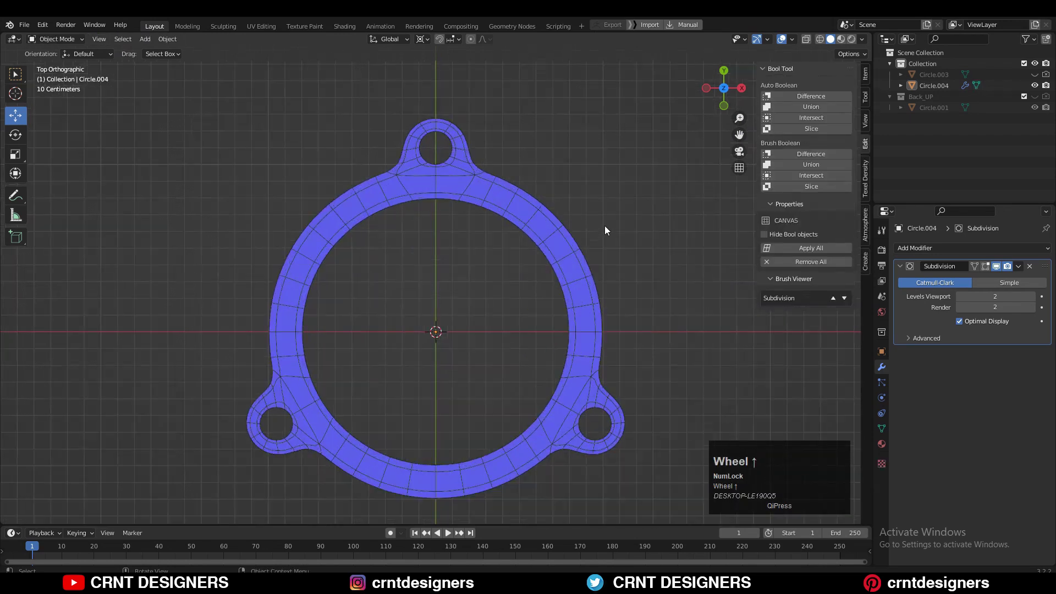
pyautogui.click(782, 41)
# Duplicate the ring in place and move the copy and the hidden cutter Circle.003 into the Back_UP collection
pyautogui.hotkey('shift', 'd')
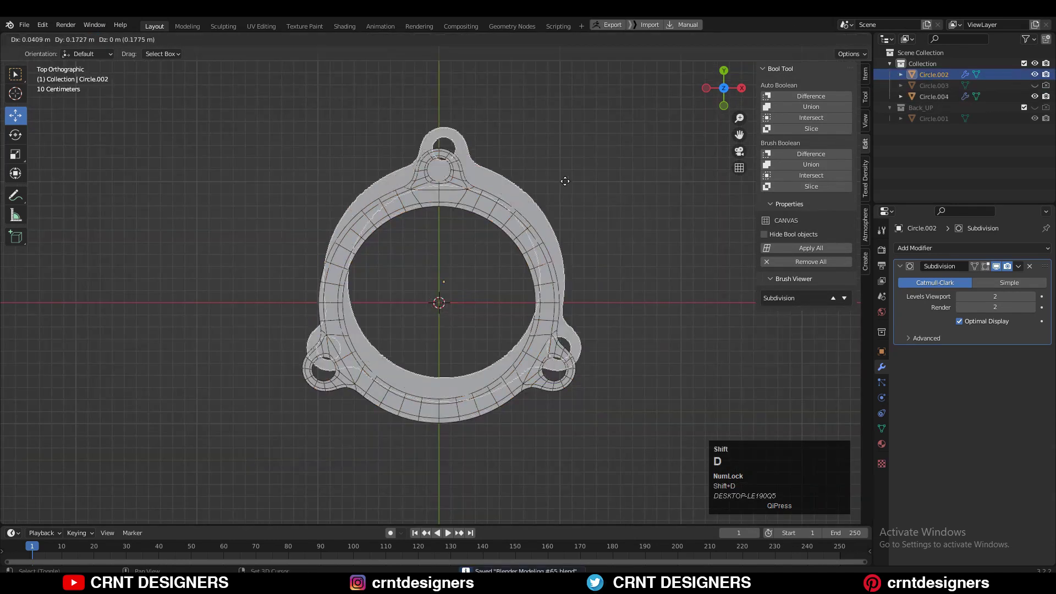
pyautogui.rightClick(566, 181)
pyautogui.press('m')
pyautogui.click(544, 220)
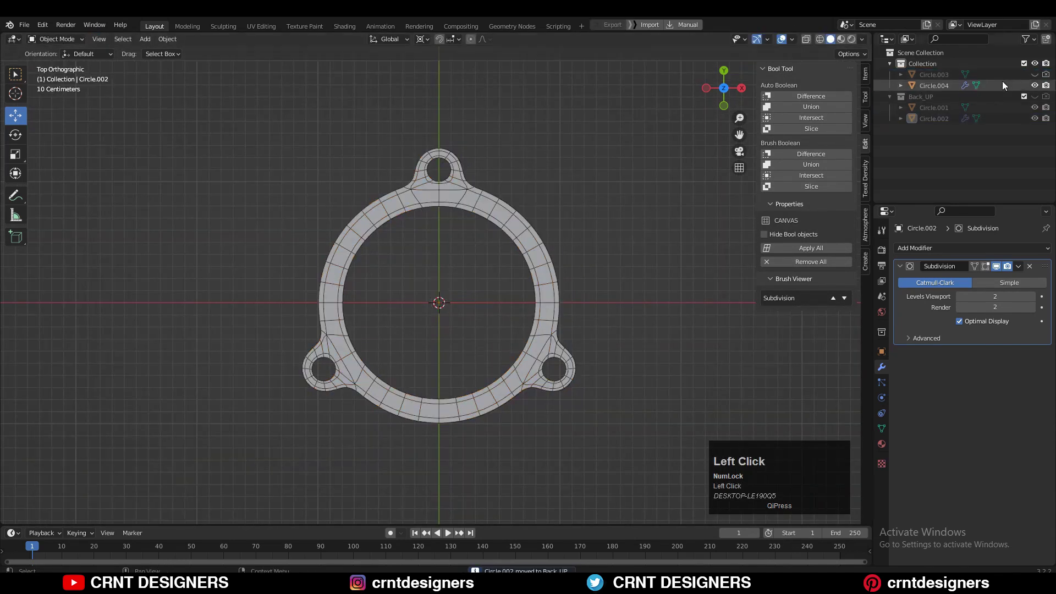
pyautogui.moveTo(938, 75); pyautogui.dragTo(945, 127)
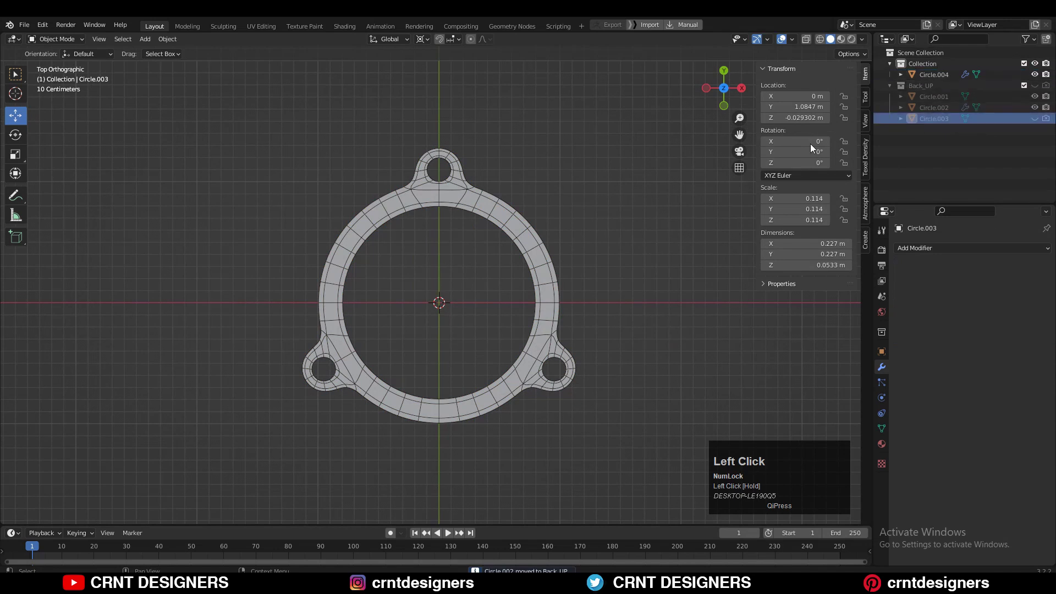
# Extrude the entire flat ring upward by 0.1 m in front view and return to Object Mode
pyautogui.click(561, 290)
pyautogui.click(722, 105)
pyautogui.keyDown('shift'); pyautogui.moveTo(613, 228); pyautogui.dragTo(618, 202, button='middle'); pyautogui.keyUp('shift')
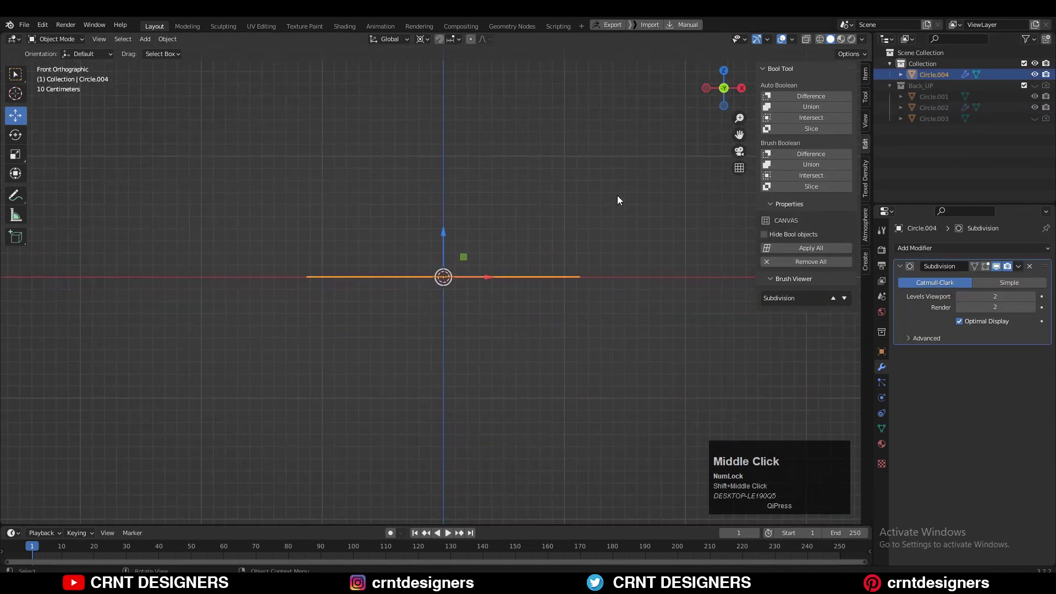
pyautogui.press('Tab')
pyautogui.press('a')
pyautogui.press('e')
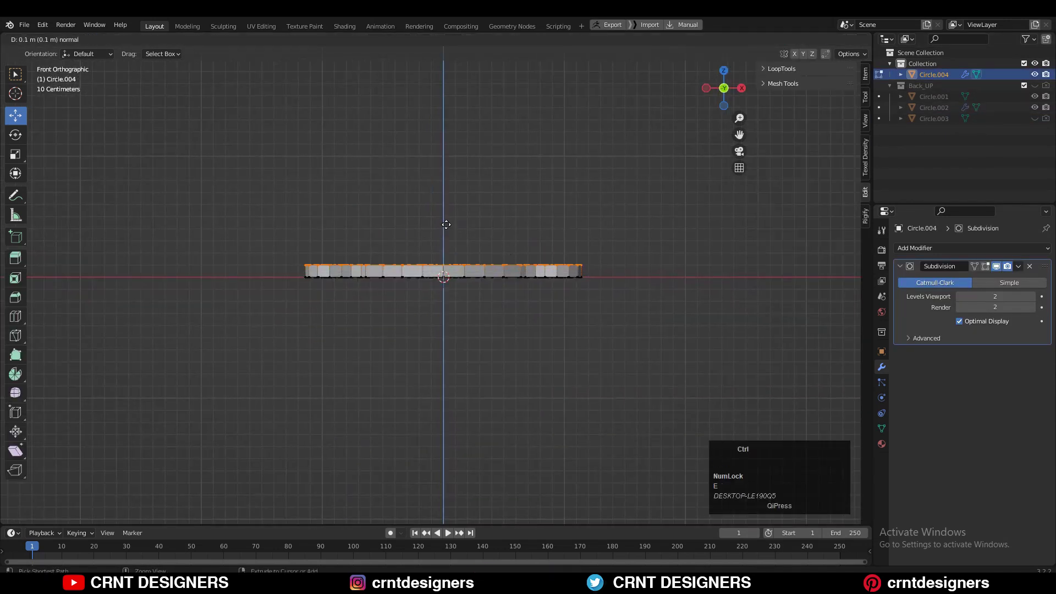
pyautogui.keyDown('ctrl'); pyautogui.click(443, 224); pyautogui.keyUp('ctrl')
pyautogui.keyDown('shift'); pyautogui.moveTo(587, 328); pyautogui.dragTo(584, 366, button='middle'); pyautogui.keyUp('shift')
pyautogui.scroll(2, 584, 360)
pyautogui.scroll(1, 584, 357)
pyautogui.keyDown('shift'); pyautogui.moveTo(494, 318); pyautogui.dragTo(546, 282, button='middle'); pyautogui.keyUp('shift')
pyautogui.press('Tab')
pyautogui.scroll(-1, 516, 279)
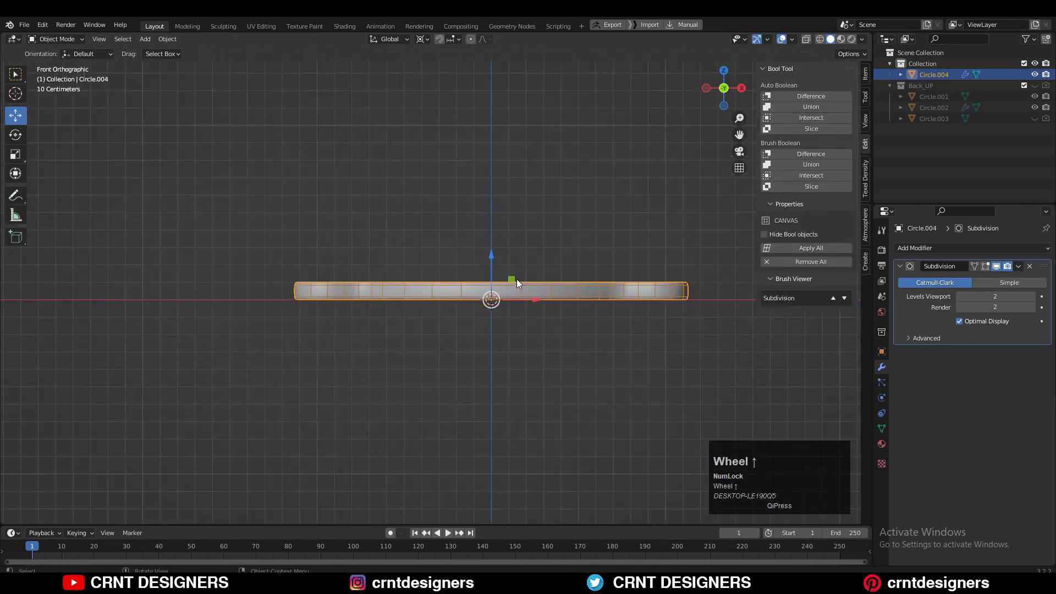
# Raise the ring along Z in front view and place a duplicate moved down by 0.3 m
pyautogui.scroll(3, 518, 278)
pyautogui.keyDown('ctrl'); pyautogui.moveTo(530, 271); pyautogui.dragTo(539, 209); pyautogui.keyUp('ctrl')
pyautogui.hotkey('shift', 'd')
pyautogui.rightClick(555, 235)
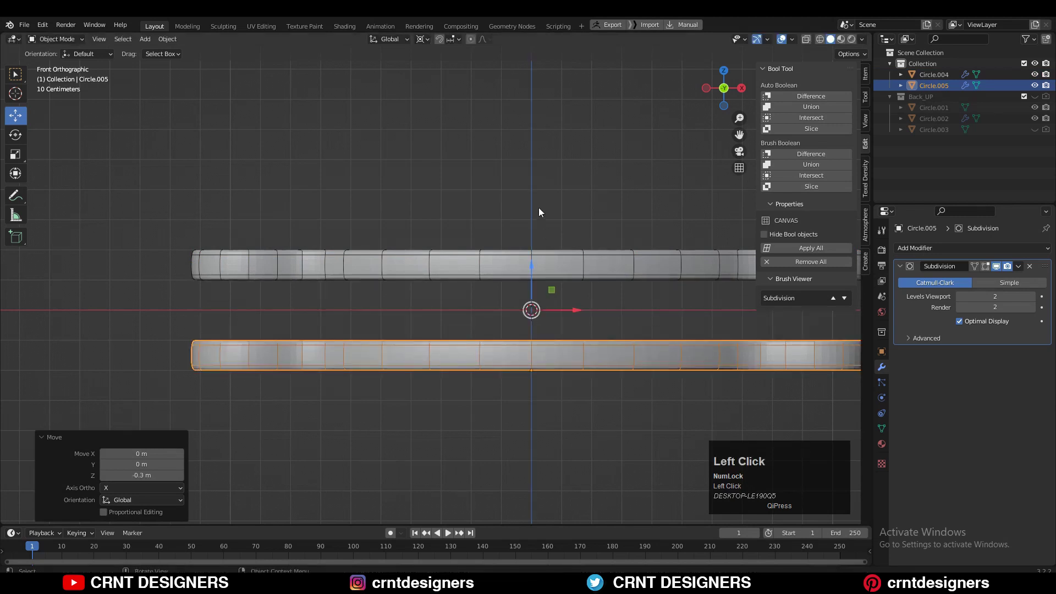
# Remove the Subdivision modifier from both the upper and the lower ring
pyautogui.moveTo(539, 209); pyautogui.dragTo(604, 275, button='middle')
pyautogui.click(498, 302)
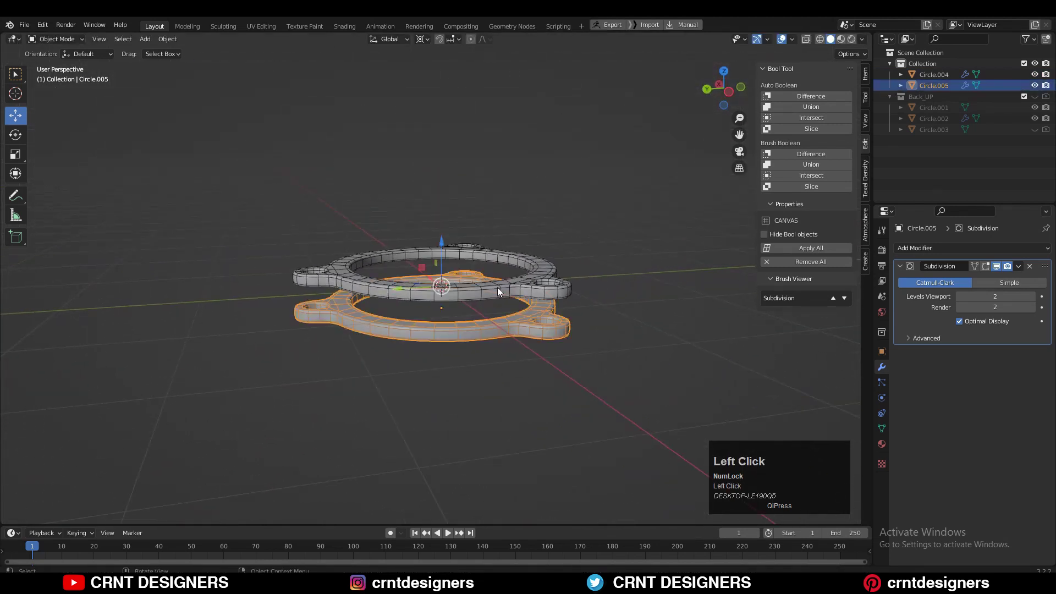
pyautogui.keyDown('shift'); pyautogui.click(507, 329); pyautogui.keyUp('shift')
pyautogui.moveTo(507, 329); pyautogui.dragTo(566, 279, button='middle')
pyautogui.click(565, 279)
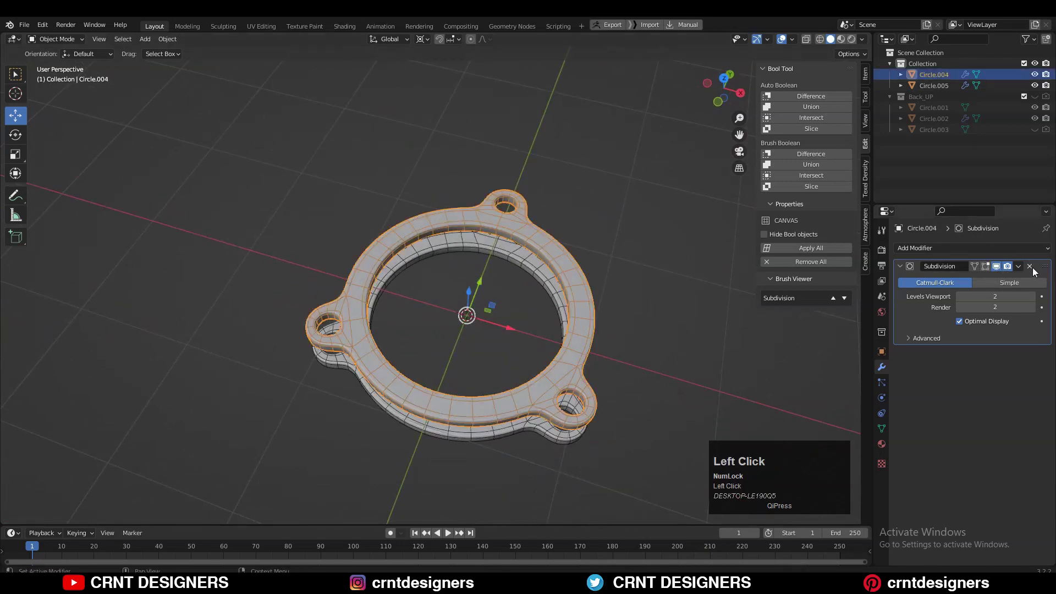
pyautogui.moveTo(464, 371); pyautogui.dragTo(496, 335, button='middle')
pyautogui.click(556, 304)
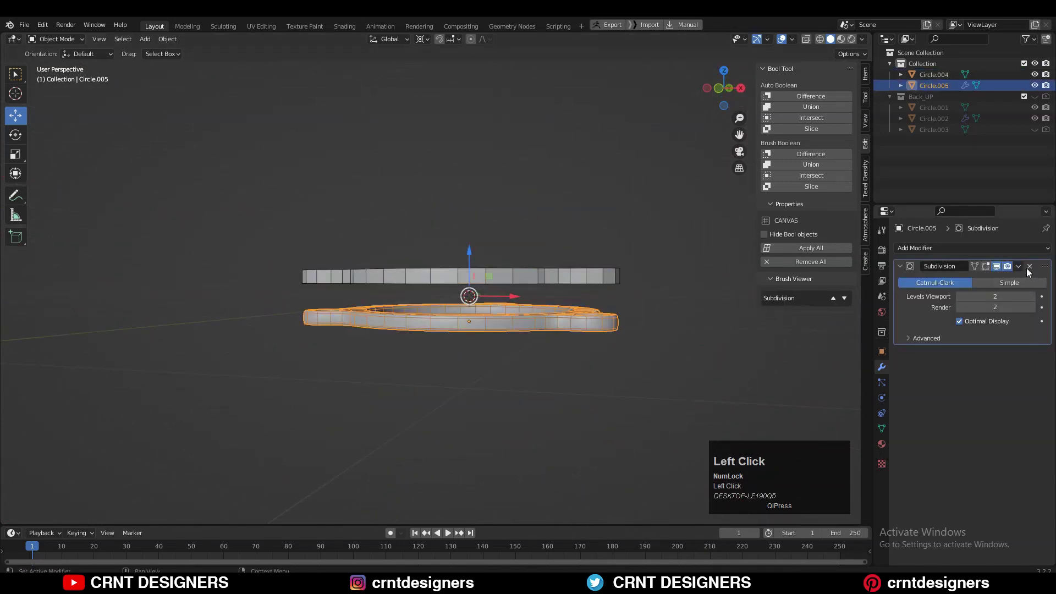
pyautogui.click(1029, 266)
pyautogui.click(638, 219)
# Join the upper and lower rings into a single object
pyautogui.moveTo(638, 219); pyautogui.dragTo(474, 237, button='middle')
pyautogui.click(474, 238)
pyautogui.keyDown('shift'); pyautogui.click(471, 278); pyautogui.keyUp('shift')
pyautogui.rightClick(554, 281)
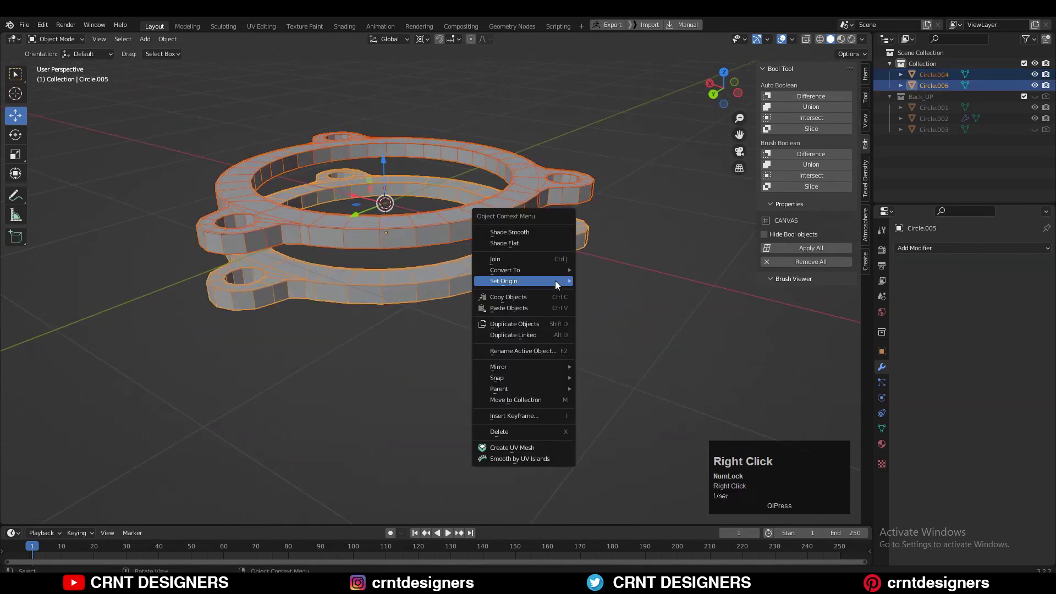
pyautogui.click(539, 257)
pyautogui.moveTo(539, 257); pyautogui.dragTo(440, 257, button='middle')
# Delete two adjoining top faces of the lower ring, with their narrow inner border faces, between two lugs
pyautogui.press('Tab')
pyautogui.click(416, 277)
pyautogui.scroll(4, 427, 271)
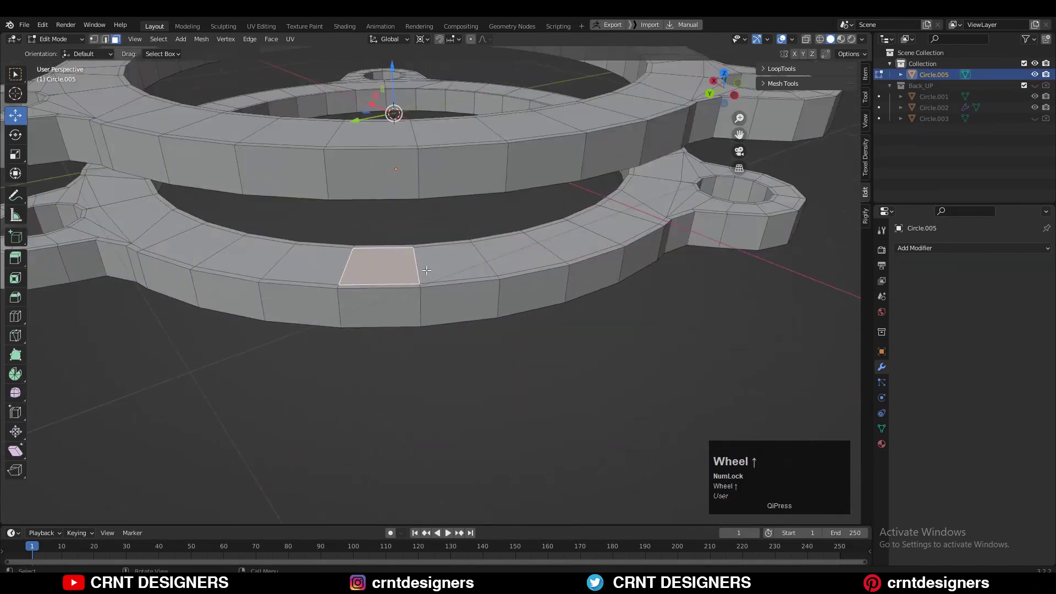
pyautogui.click(393, 286)
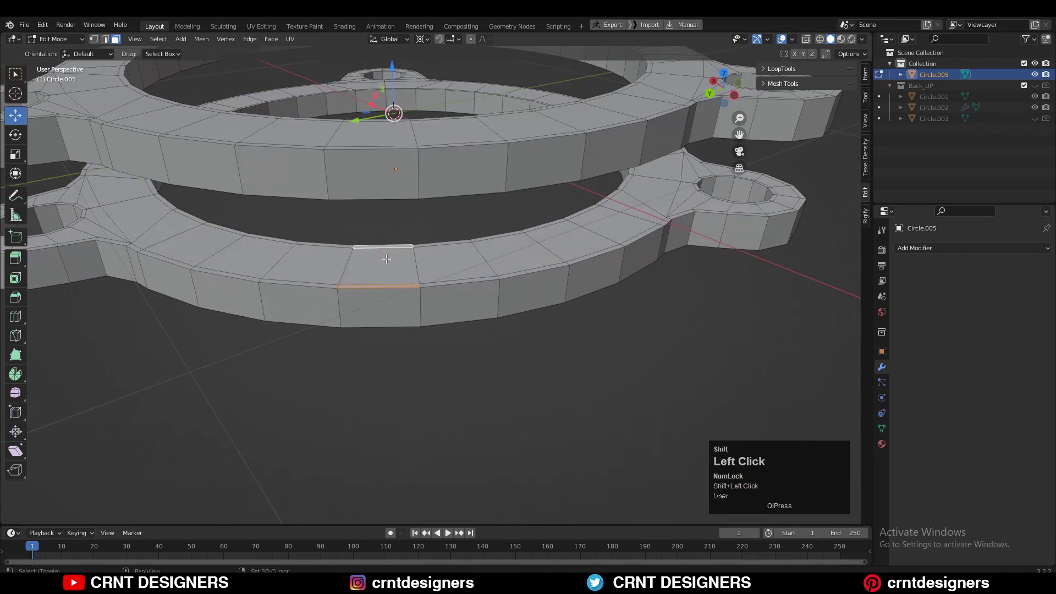
pyautogui.rightClick(424, 262)
pyautogui.click(424, 261)
pyautogui.keyDown('shift'); pyautogui.click(459, 286); pyautogui.keyUp('shift')
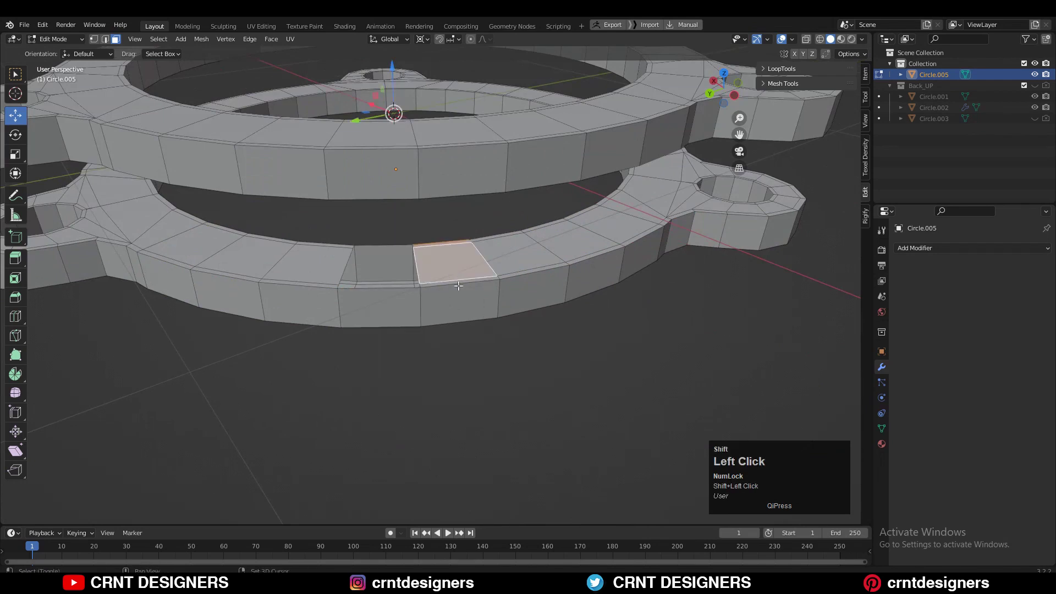
pyautogui.keyDown('shift'); pyautogui.click(459, 280); pyautogui.keyUp('shift')
pyautogui.keyDown('shift'); pyautogui.click(457, 268); pyautogui.keyUp('shift')
pyautogui.keyDown('shift'); pyautogui.click(459, 279); pyautogui.keyUp('shift')
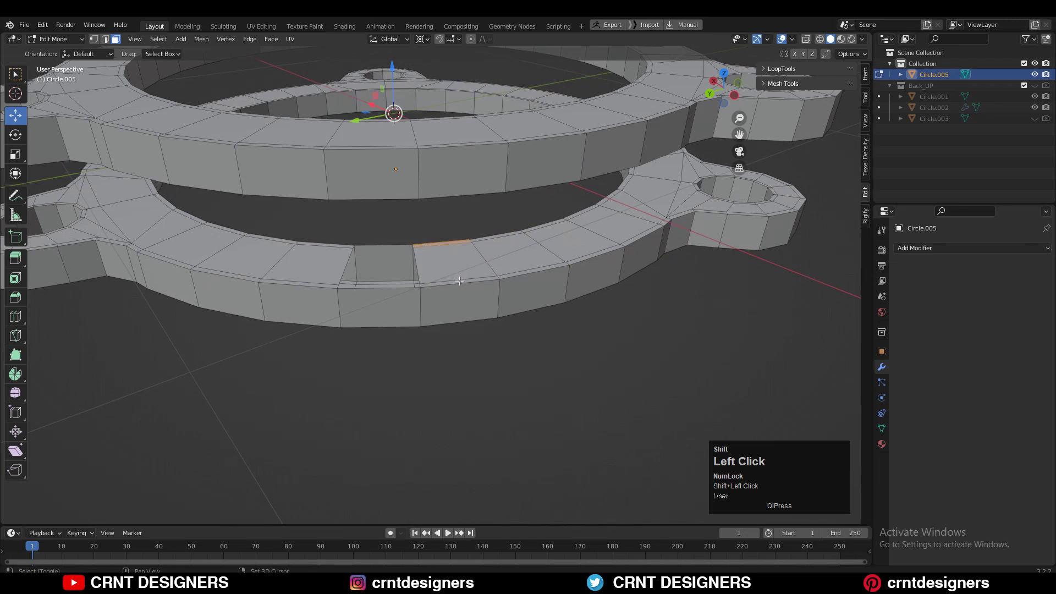
pyautogui.keyDown('shift'); pyautogui.click(458, 269); pyautogui.keyUp('shift')
pyautogui.press('x')
pyautogui.click(457, 266)
# Delete the matching faces on the underside of the upper ring, directly above the lower ring's opening
pyautogui.moveTo(432, 294); pyautogui.dragTo(461, 214, button='middle')
pyautogui.scroll(2, 461, 214)
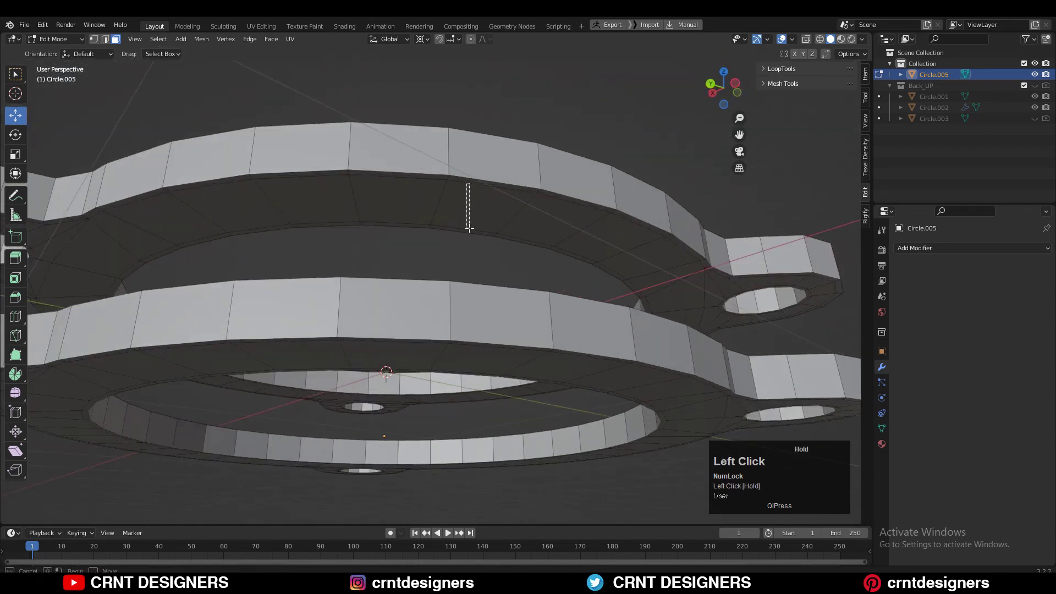
pyautogui.moveTo(469, 227); pyautogui.dragTo(468, 210)
pyautogui.press('x')
pyautogui.click(447, 192)
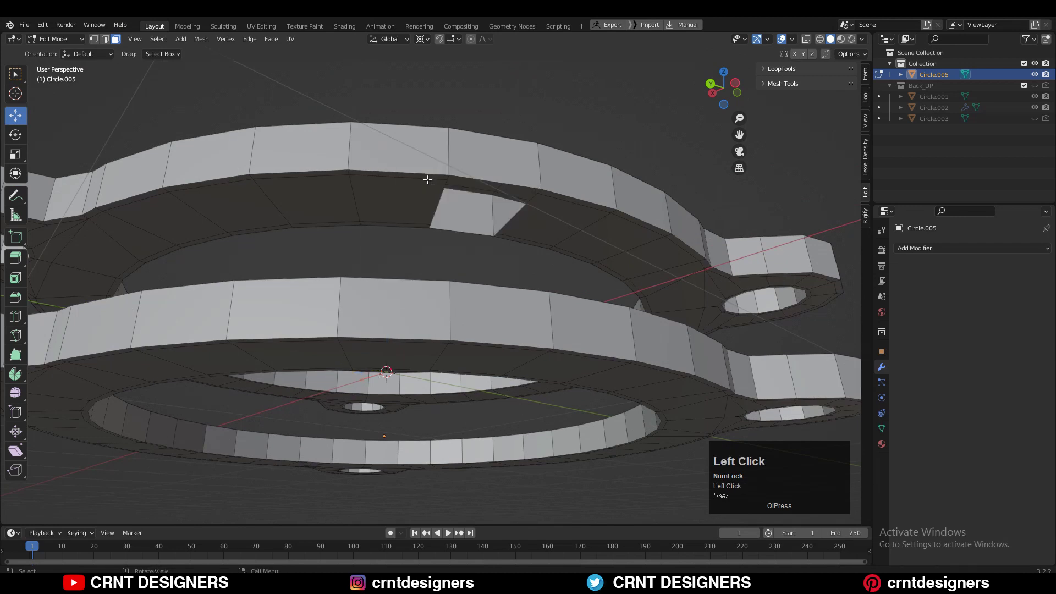
# Widen both facing openings by deleting further neighbouring faces on the upper ring's underside and the lower ring's top
pyautogui.click(396, 224)
pyautogui.press('x')
pyautogui.click(395, 224)
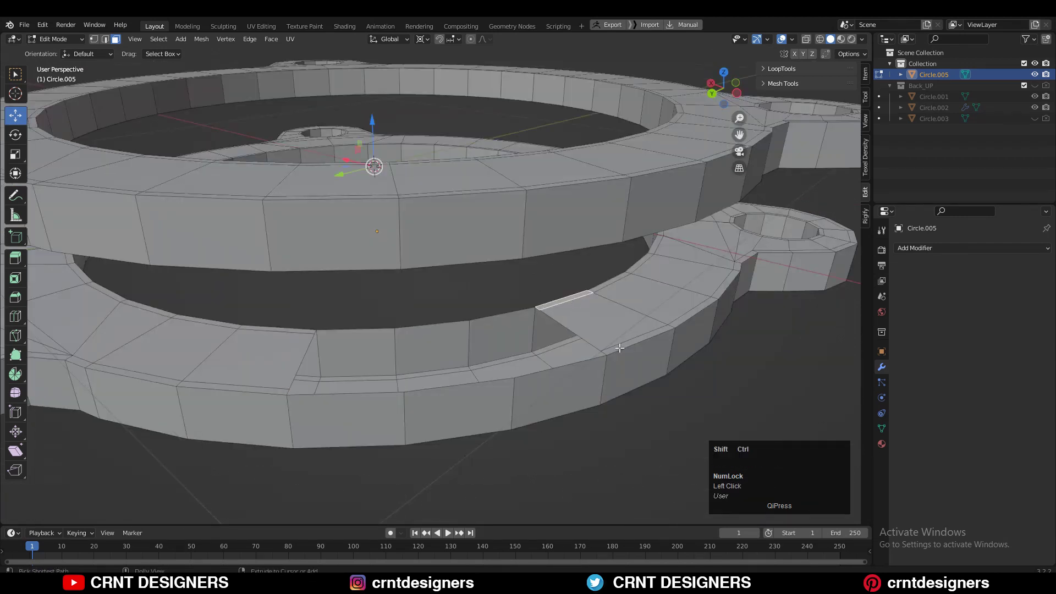
pyautogui.keyDown('ctrl'); pyautogui.keyDown('shift'); pyautogui.click(619, 348); pyautogui.keyUp('shift'); pyautogui.keyUp('ctrl')
pyautogui.press('x')
pyautogui.moveTo(619, 348); pyautogui.dragTo(612, 158, button='middle')
pyautogui.keyDown('ctrl'); pyautogui.keyDown('shift'); pyautogui.click(613, 157); pyautogui.keyUp('shift'); pyautogui.keyUp('ctrl')
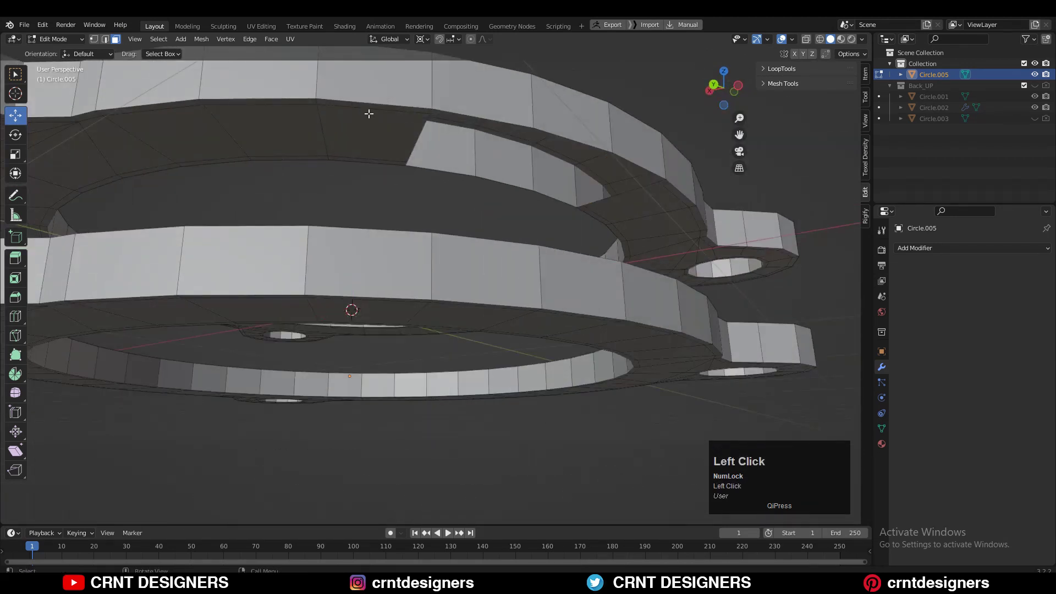
# Bridge the boundary edge loops of the two facing openings to form a connecting wall, and return to Object Mode
pyautogui.click(368, 113)
pyautogui.press('2')
pyautogui.click(293, 162)
pyautogui.moveTo(386, 148); pyautogui.dragTo(291, 115, button='middle')
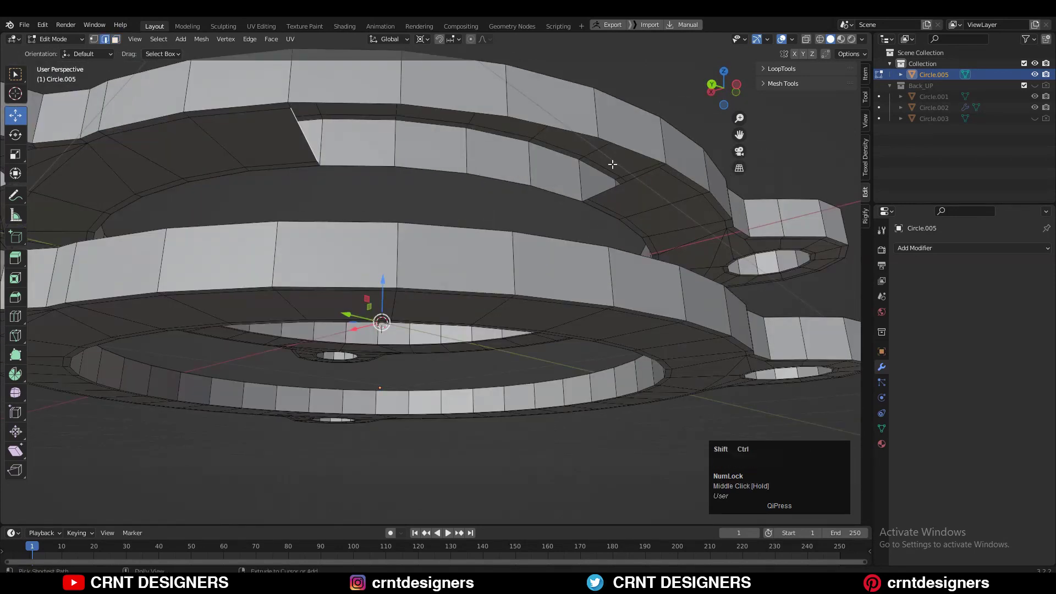
pyautogui.keyDown('ctrl'); pyautogui.click(629, 180); pyautogui.keyUp('ctrl')
pyautogui.moveTo(630, 181); pyautogui.dragTo(414, 283, button='middle')
pyautogui.keyDown('ctrl'); pyautogui.keyDown('shift'); pyautogui.click(620, 293); pyautogui.keyUp('shift'); pyautogui.keyUp('ctrl')
pyautogui.hotkey('ctrl', 'e')
pyautogui.click(400, 243)
pyautogui.moveTo(401, 242); pyautogui.dragTo(580, 222, button='middle')
pyautogui.press('Tab')
pyautogui.scroll(-5, 318, 269)
# Symmetrize the entire mesh in top view so the connecting wall is mirrored to the opposite side
pyautogui.click(635, 233)
pyautogui.press('KP_7')
pyautogui.scroll(1, 592, 230)
pyautogui.press('Tab')
pyautogui.press('a')
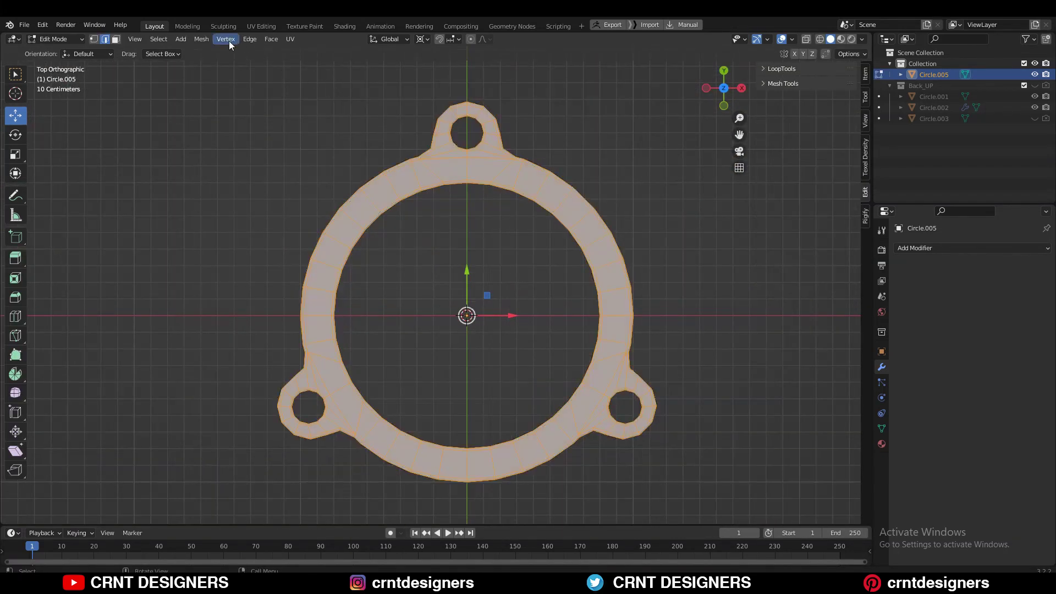
pyautogui.click(201, 39)
pyautogui.click(226, 209)
# Delete the central run of faces, including the narrow borders, on the upper ring's underside between the two front lugs
pyautogui.moveTo(500, 216); pyautogui.dragTo(529, 202, button='middle')
pyautogui.click(612, 374)
pyautogui.scroll(1, 529, 201)
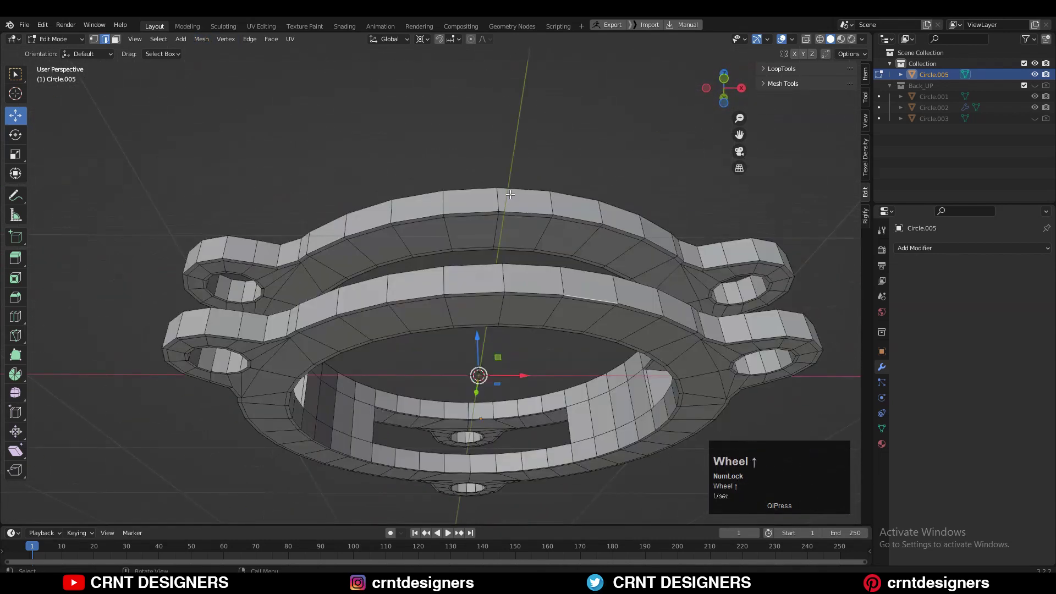
pyautogui.press('3')
pyautogui.scroll(2, 529, 201)
pyautogui.keyDown('ctrl'); pyautogui.click(552, 226); pyautogui.keyUp('ctrl')
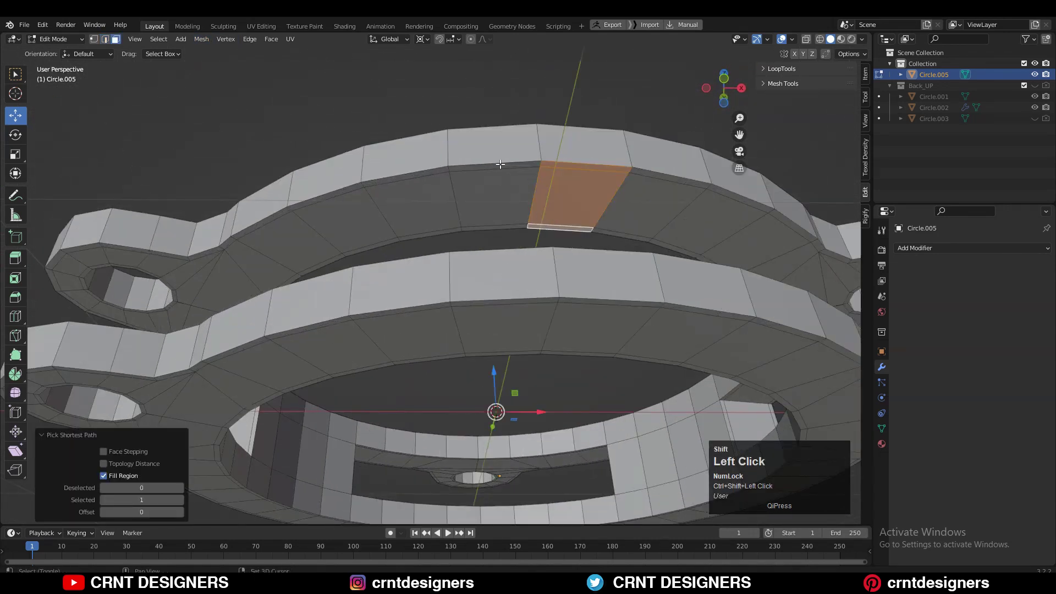
pyautogui.keyDown('ctrl'); pyautogui.click(488, 229); pyautogui.keyUp('ctrl')
pyautogui.keyDown('ctrl'); pyautogui.keyDown('shift'); pyautogui.click(437, 232); pyautogui.keyUp('shift'); pyautogui.keyUp('ctrl')
pyautogui.keyDown('shift'); pyautogui.moveTo(627, 173); pyautogui.dragTo(505, 177, button='middle'); pyautogui.keyUp('shift')
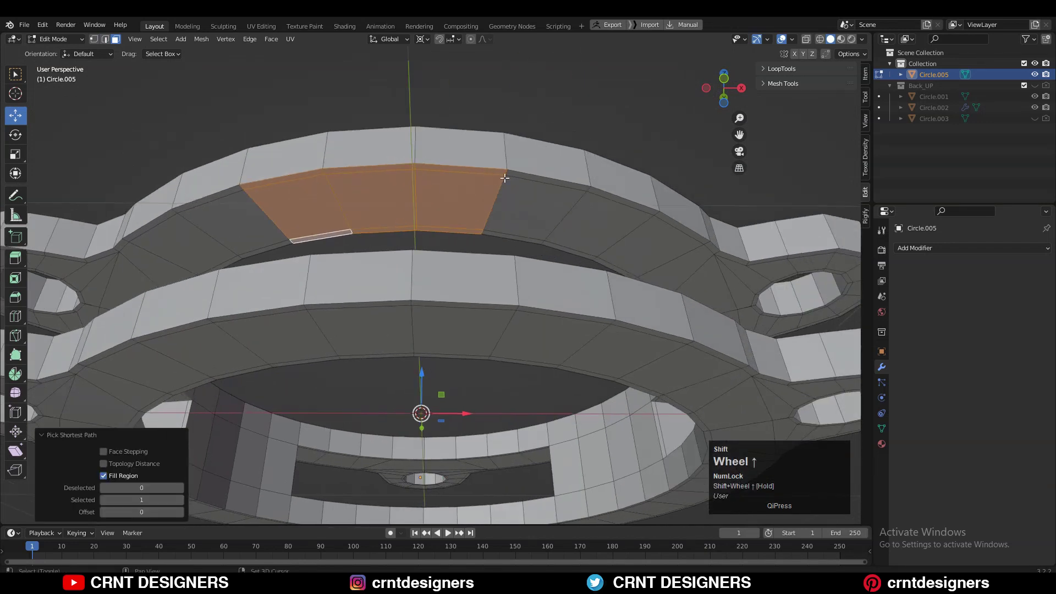
pyautogui.keyDown('shift'); pyautogui.click(511, 174); pyautogui.keyUp('shift')
pyautogui.keyDown('ctrl'); pyautogui.keyDown('shift'); pyautogui.click(502, 236); pyautogui.keyUp('shift'); pyautogui.keyUp('ctrl')
pyautogui.press('x')
pyautogui.click(508, 213)
pyautogui.moveTo(508, 213); pyautogui.dragTo(452, 405, button='middle')
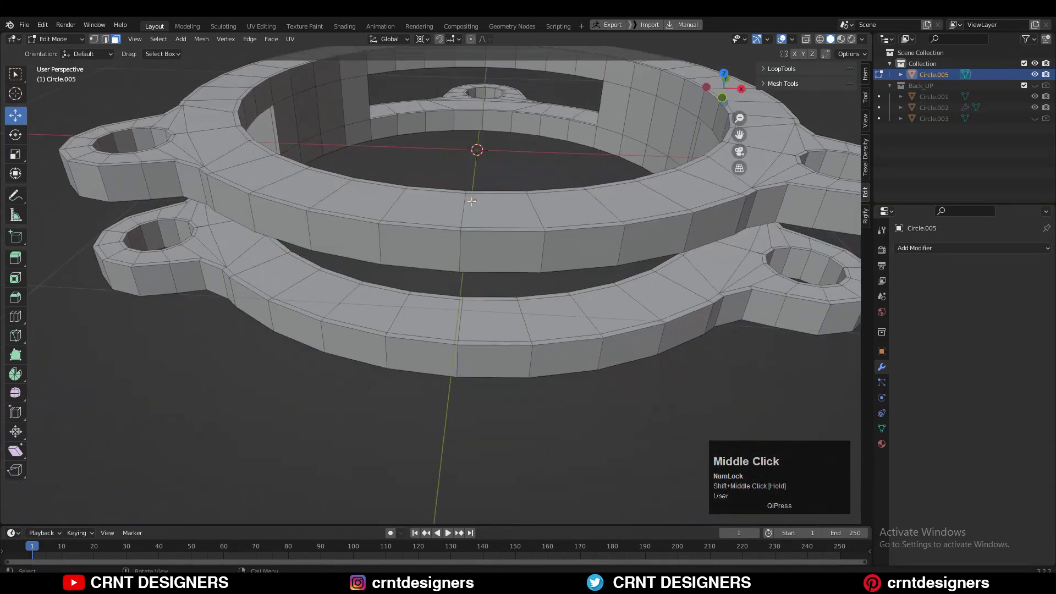
# Delete the corresponding faces on the top of the lower ring between the two front lugs
pyautogui.scroll(3, 451, 405)
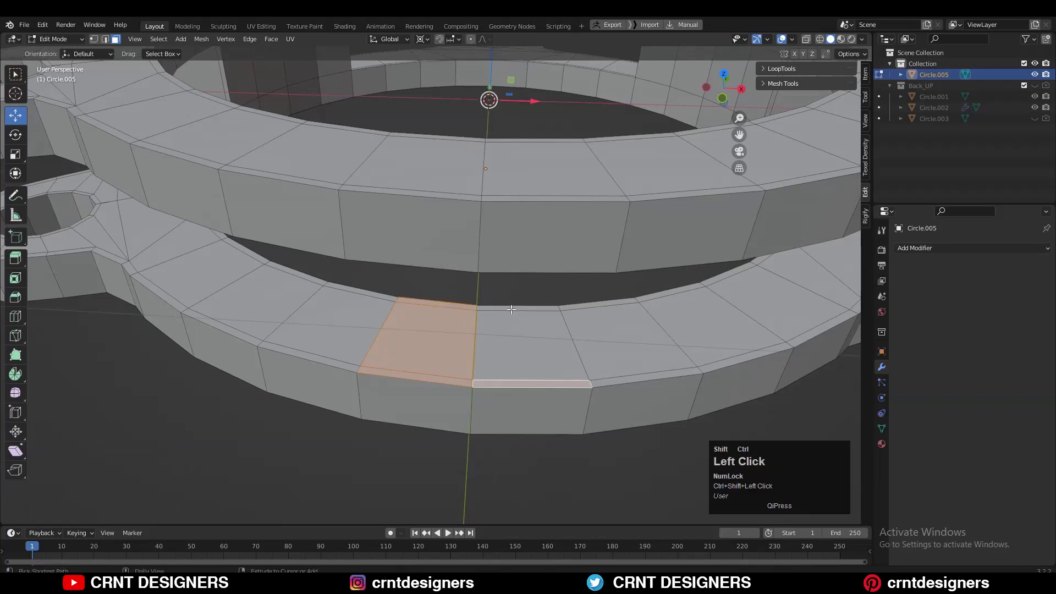
pyautogui.press('x')
pyautogui.click(371, 296)
# Bridge the boundary edges of the two front openings into a third connecting wall and return to Object Mode
pyautogui.moveTo(403, 325); pyautogui.dragTo(405, 313, button='middle')
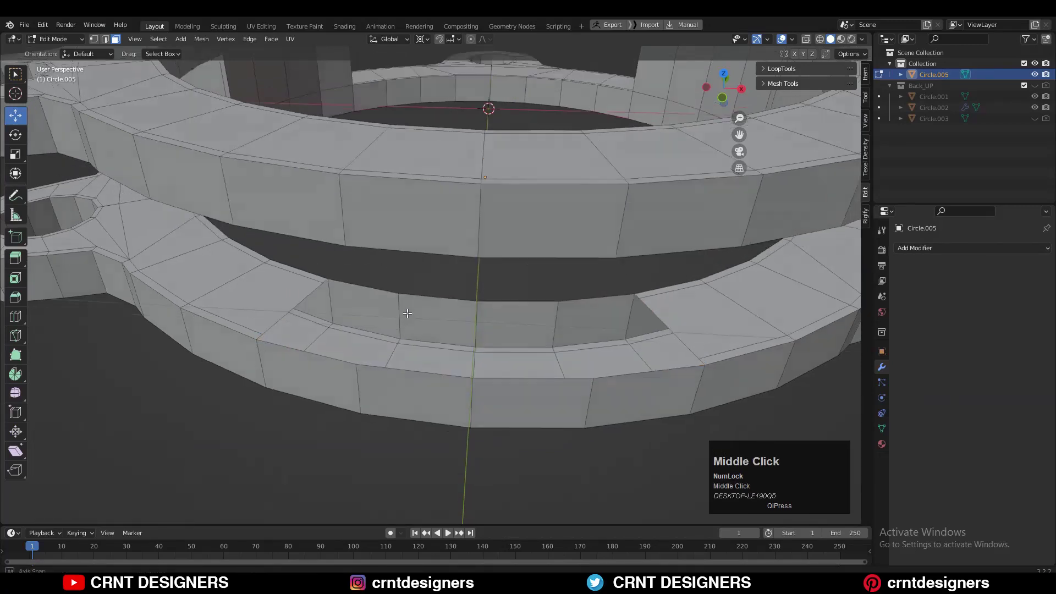
pyautogui.press('2')
pyautogui.click(305, 288)
pyautogui.keyDown('ctrl'); pyautogui.keyDown('shift'); pyautogui.click(678, 281); pyautogui.keyUp('shift'); pyautogui.keyUp('ctrl')
pyautogui.moveTo(677, 281); pyautogui.dragTo(673, 254, button='middle')
pyautogui.keyDown('shift'); pyautogui.click(305, 167); pyautogui.keyUp('shift')
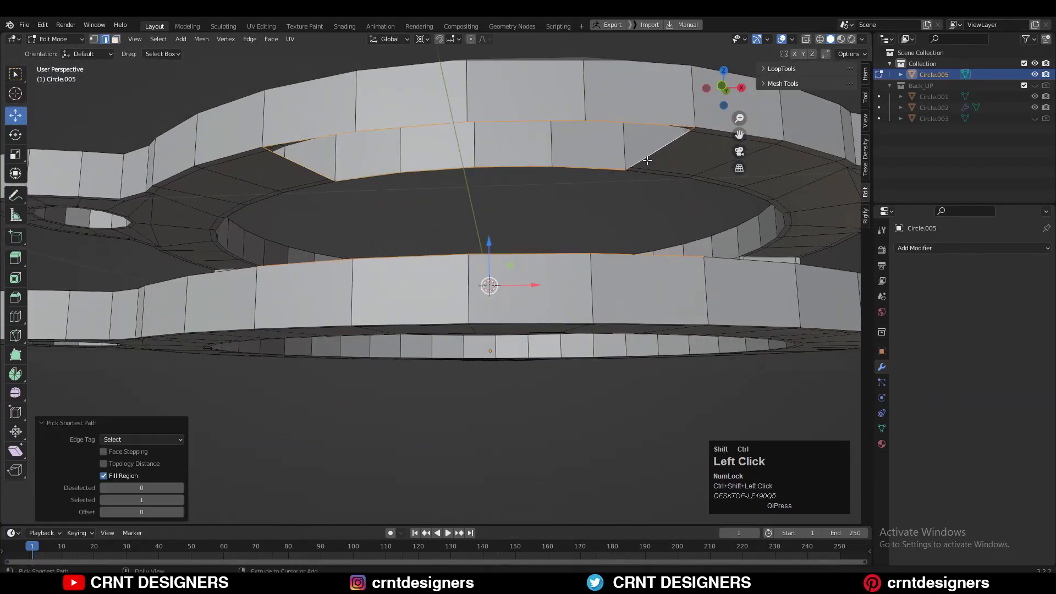
pyautogui.moveTo(647, 160); pyautogui.dragTo(735, 297, button='middle')
pyautogui.rightClick(787, 324)
pyautogui.click(775, 333)
pyautogui.scroll(-4, 529, 284)
pyautogui.press('Tab')
# Add a Subdivision Surface modifier with 2 viewport levels to the joined ring object
pyautogui.moveTo(735, 253); pyautogui.dragTo(539, 255, button='middle')
pyautogui.scroll(8, 500, 259)
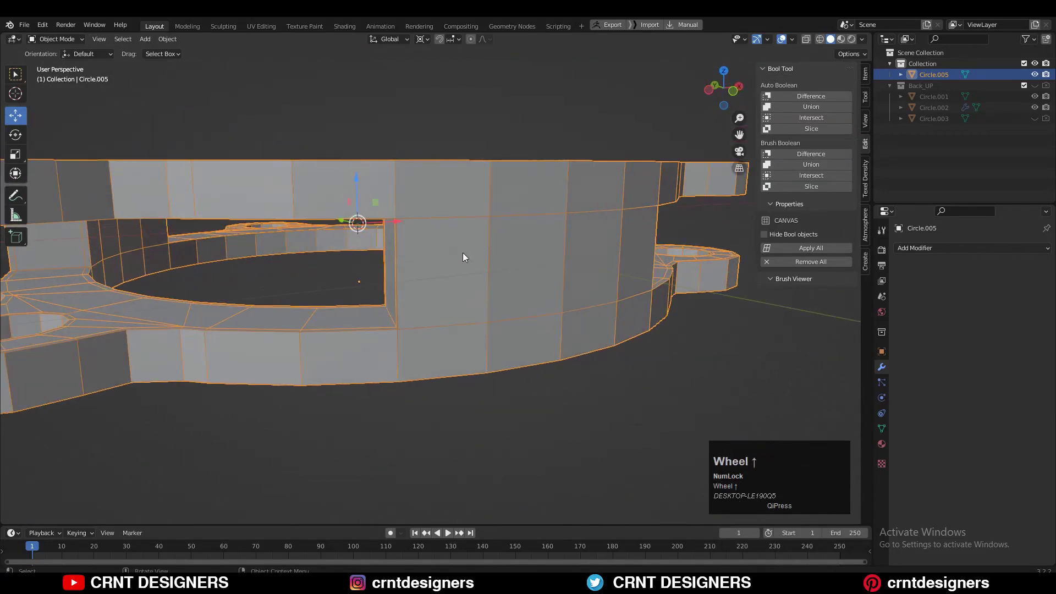
pyautogui.scroll(-3, 463, 257)
pyautogui.click(450, 244)
pyautogui.scroll(-5, 449, 244)
pyautogui.moveTo(450, 244); pyautogui.dragTo(523, 332, button='middle')
pyautogui.hotkey('ctrl', '2')
pyautogui.click(523, 332)
pyautogui.moveTo(432, 257); pyautogui.dragTo(437, 341, button='middle')
pyautogui.scroll(-1, 436, 151)
pyautogui.keyDown('shift'); pyautogui.moveTo(436, 150); pyautogui.dragTo(477, 286, button='middle'); pyautogui.keyUp('shift')
pyautogui.scroll(1, 485, 205)
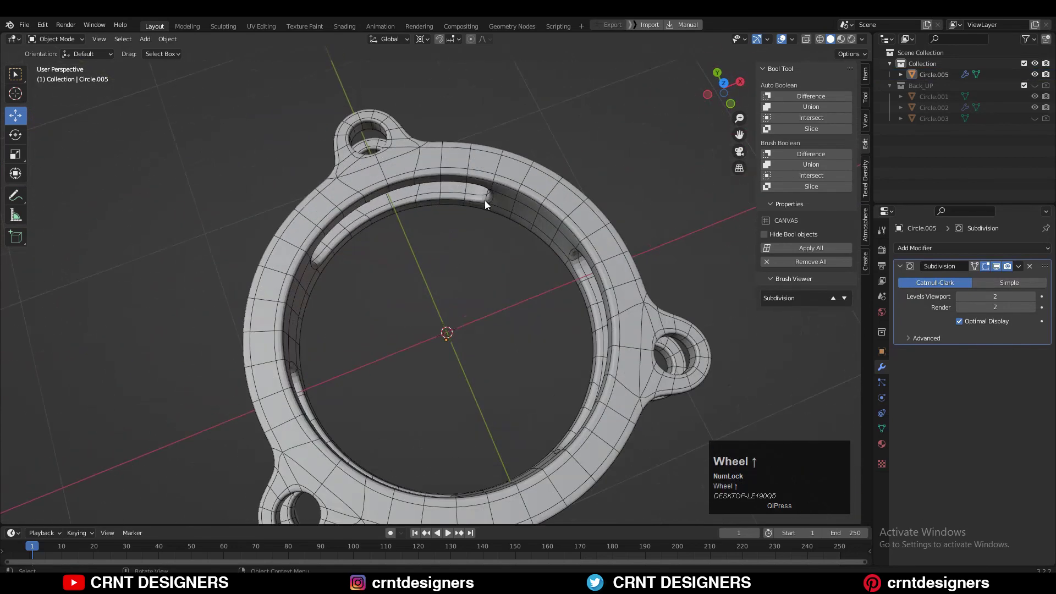
# Shade the ring object smooth and inspect it with the viewport overlays temporarily hidden
pyautogui.click(485, 205)
pyautogui.rightClick(499, 181)
pyautogui.press('Escape')
pyautogui.scroll(-5, 505, 218)
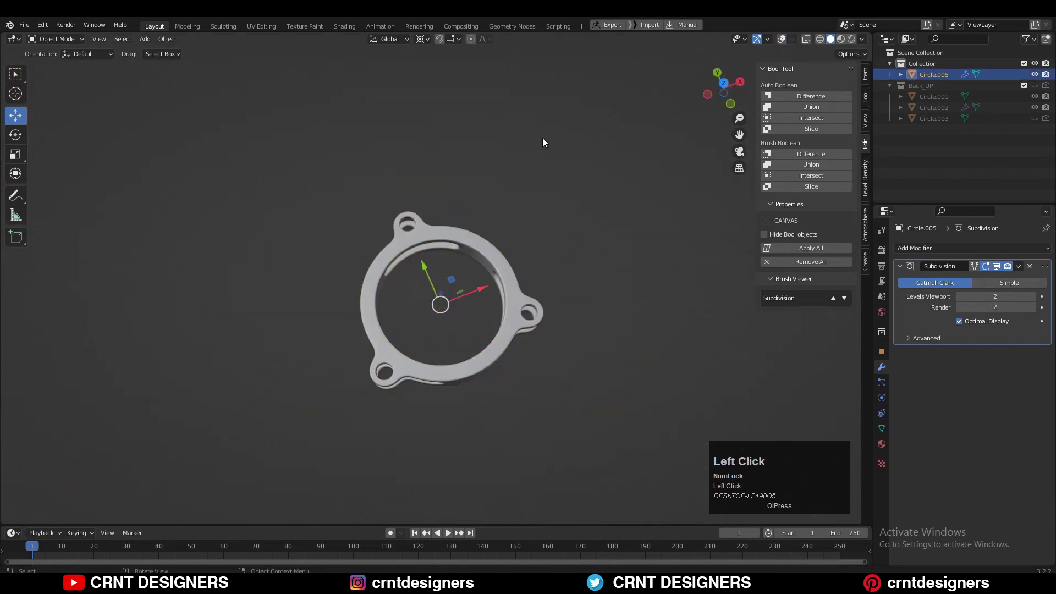
pyautogui.scroll(3, 467, 262)
pyautogui.keyDown('shift'); pyautogui.moveTo(336, 373); pyautogui.dragTo(495, 242, button='middle'); pyautogui.keyUp('shift')
pyautogui.scroll(3, 362, 229)
pyautogui.click(781, 39)
# Add centred horizontal loop cuts at mid-height through the connecting walls in Edit Mode
pyautogui.press('Tab')
pyautogui.keyDown('shift'); pyautogui.moveTo(514, 143); pyautogui.dragTo(473, 286, button='middle'); pyautogui.keyUp('shift')
pyautogui.hotkey('ctrl', 'r')
pyautogui.click(330, 177)
pyautogui.rightClick(330, 177)
pyautogui.moveTo(330, 177); pyautogui.dragTo(484, 186, button='middle')
pyautogui.hotkey('ctrl', 'r')
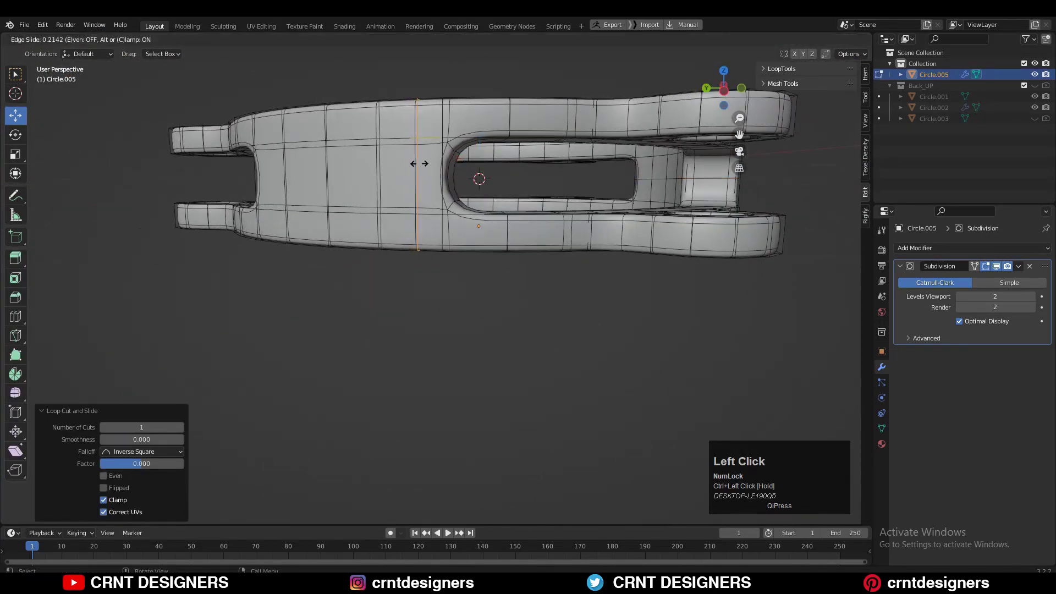
pyautogui.rightClick(419, 163)
pyautogui.moveTo(419, 163); pyautogui.dragTo(231, 183, button='middle')
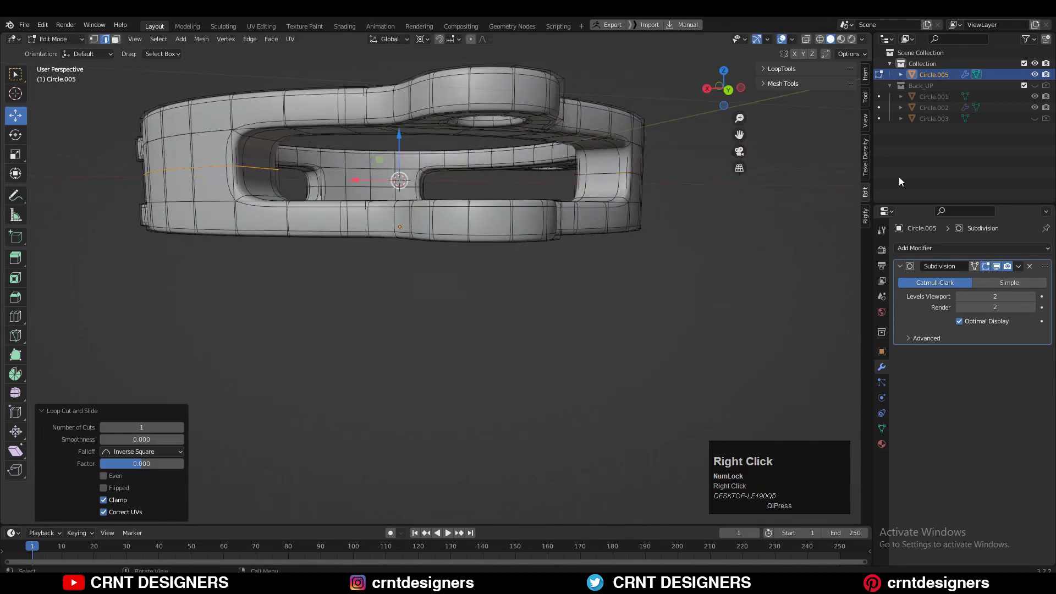
# Turn off the Subdivision modifier's edit-mode display and apply Set Flow to a connecting wall's mid-height end edges
pyautogui.click(984, 266)
pyautogui.moveTo(461, 183); pyautogui.dragTo(429, 181, button='middle')
pyautogui.scroll(3, 407, 176)
pyautogui.moveTo(399, 144); pyautogui.dragTo(389, 162, button='middle')
pyautogui.click(305, 136)
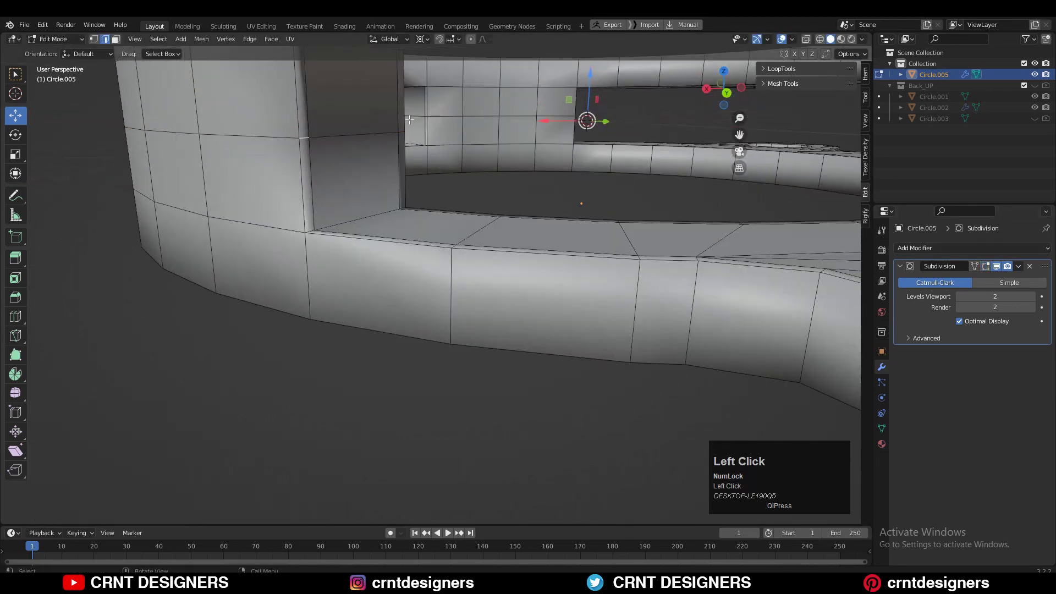
pyautogui.rightClick(503, 175)
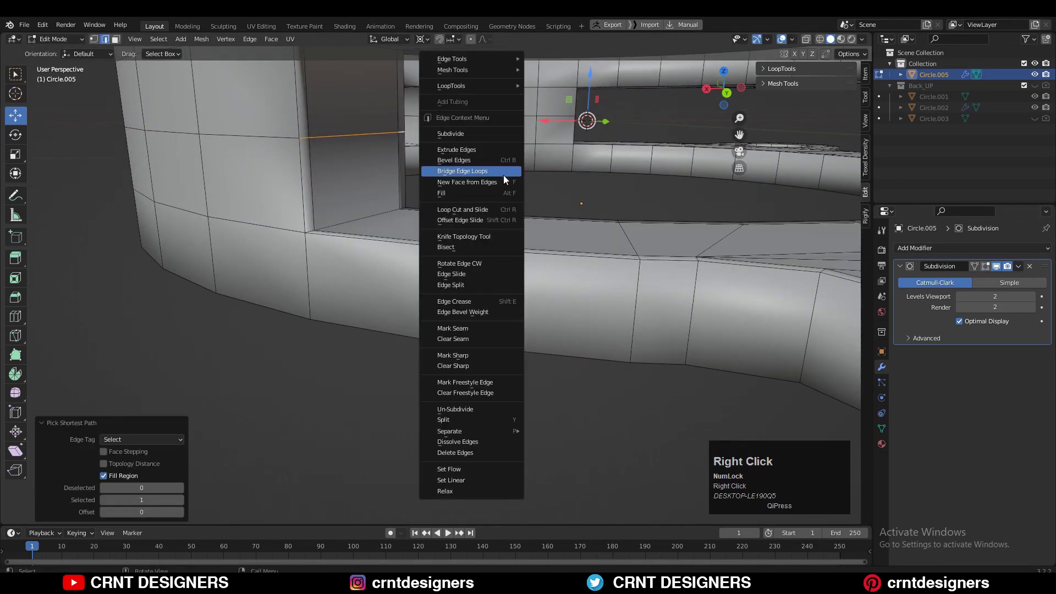
pyautogui.click(498, 469)
# Apply Set Flow to the mid-height edges at another connecting wall's end and check the smoothed shape in Object Mode
pyautogui.scroll(-5, 520, 484)
pyautogui.moveTo(520, 484); pyautogui.dragTo(447, 71, button='middle')
pyautogui.scroll(-1, 448, 71)
pyautogui.scroll(4, 648, 110)
pyautogui.moveTo(651, 110); pyautogui.dragTo(678, 130, button='middle')
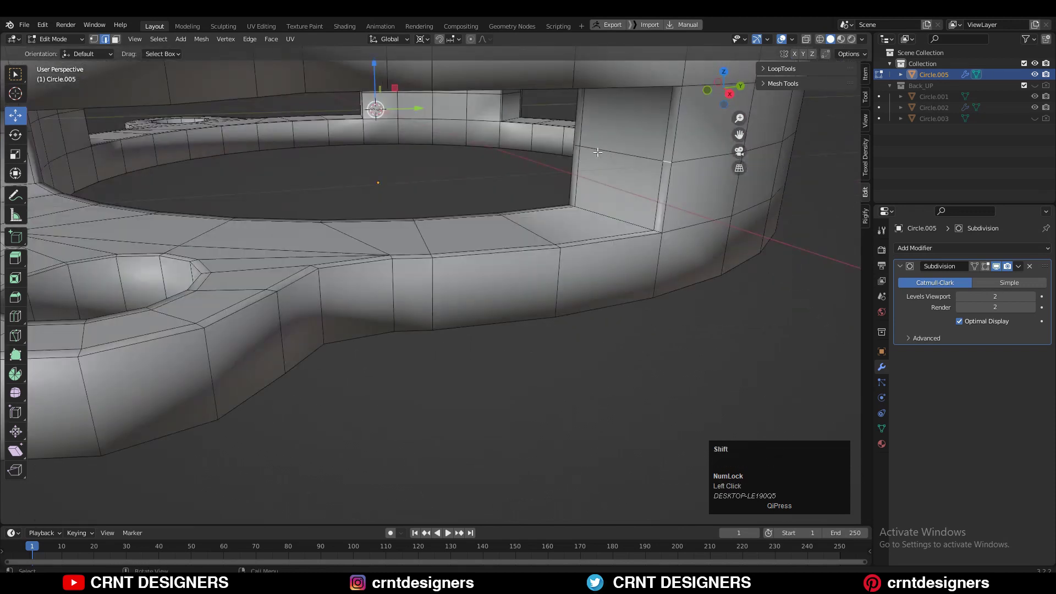
pyautogui.rightClick(691, 241)
pyautogui.click(695, 441)
pyautogui.scroll(-3, 695, 443)
pyautogui.moveTo(435, 145); pyautogui.dragTo(322, 204, button='middle')
pyautogui.press('Tab')
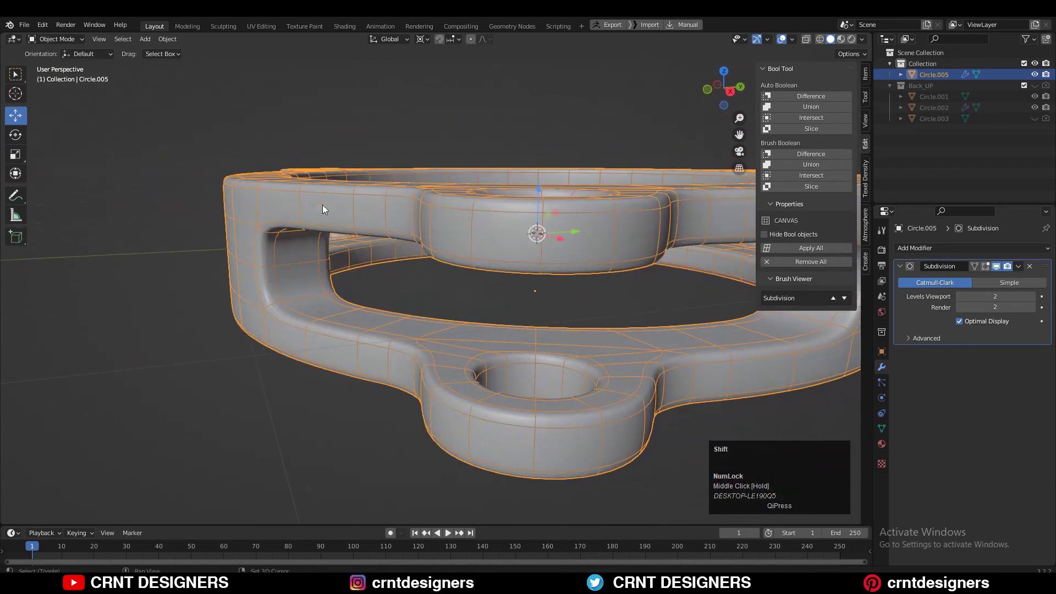
# Apply Set Flow to the mid-height edges across the remaining flat end of the connecting wall
pyautogui.scroll(6, 451, 339)
pyautogui.press('Tab')
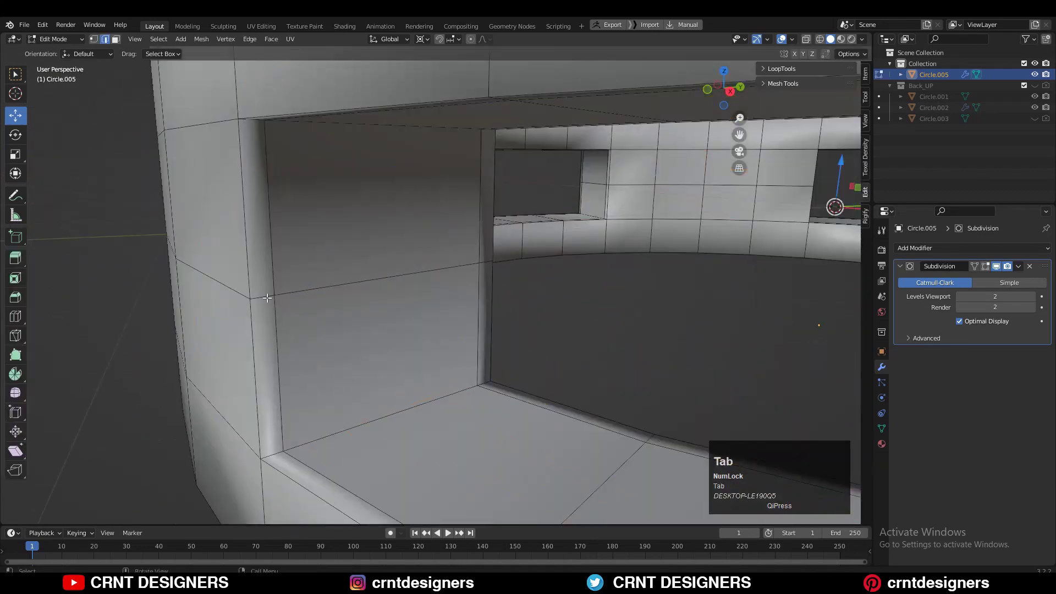
pyautogui.keyDown('ctrl'); pyautogui.keyDown('shift'); pyautogui.click(486, 263); pyautogui.keyUp('shift'); pyautogui.keyUp('ctrl')
pyautogui.rightClick(573, 310)
pyautogui.click(554, 443)
# Add a supporting loop cut around the upper ring's outer side, slid by 0.8 toward its lower edge
pyautogui.scroll(-4, 539, 381)
pyautogui.moveTo(539, 381); pyautogui.dragTo(330, 352, button='middle')
pyautogui.hotkey('ctrl', 'r')
pyautogui.keyDown('ctrl'); pyautogui.click(540, 219); pyautogui.keyUp('ctrl')
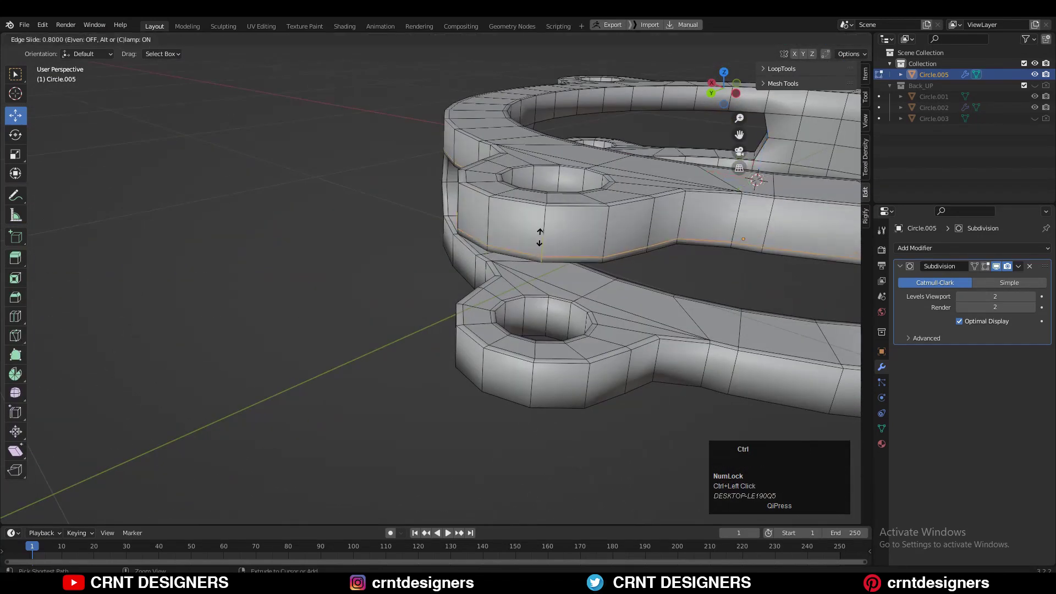
pyautogui.keyDown('ctrl'); pyautogui.click(539, 237); pyautogui.keyUp('ctrl')
# Add supporting loop cuts around the upper ring's inner wall, slid by 0.8 toward its edges
pyautogui.moveTo(539, 237); pyautogui.dragTo(518, 215, button='middle')
pyautogui.hotkey('ctrl', 'r')
pyautogui.click(518, 215)
pyautogui.moveTo(518, 353); pyautogui.dragTo(535, 377, button='middle')
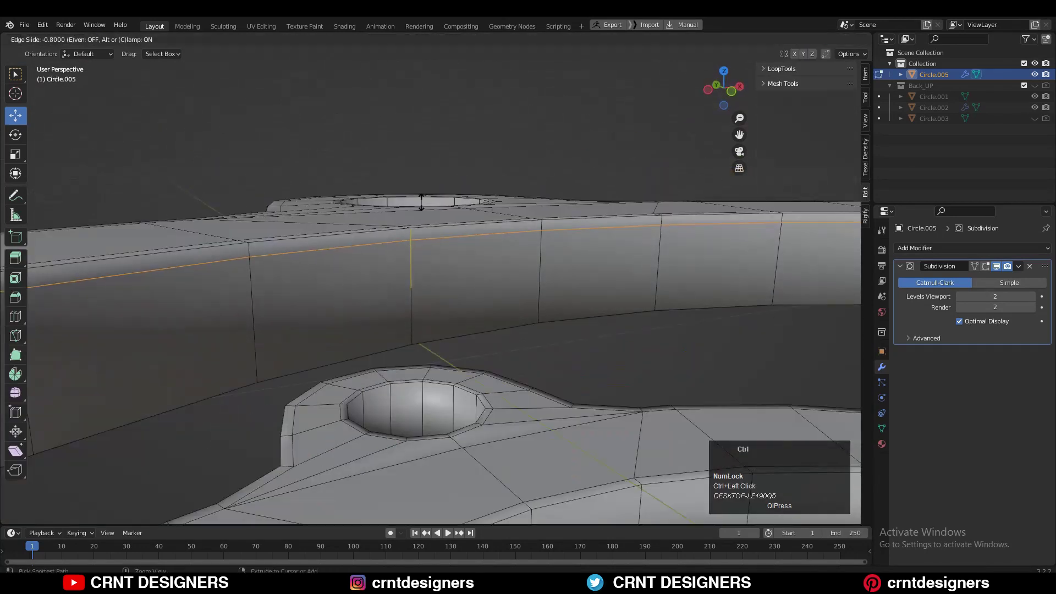
pyautogui.click(421, 202)
pyautogui.scroll(-3, 489, 377)
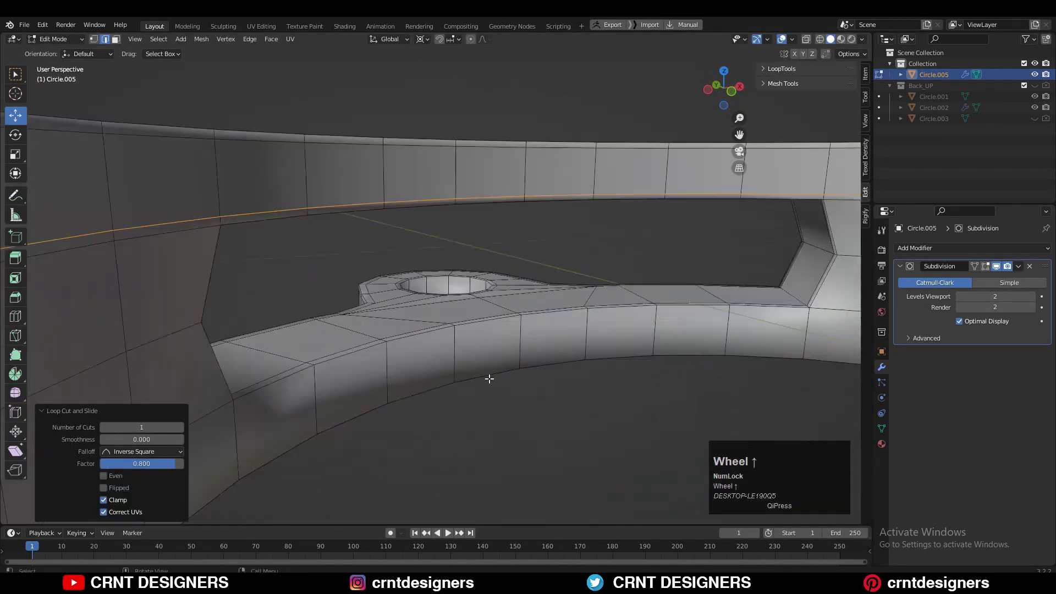
# Add supporting loop cuts around the lower ring's inner wall, slid by 0.8 toward its upper and lower edges
pyautogui.press('Tab')
pyautogui.keyDown('shift'); pyautogui.moveTo(370, 253); pyautogui.dragTo(491, 287, button='middle'); pyautogui.keyUp('shift')
pyautogui.press('Tab')
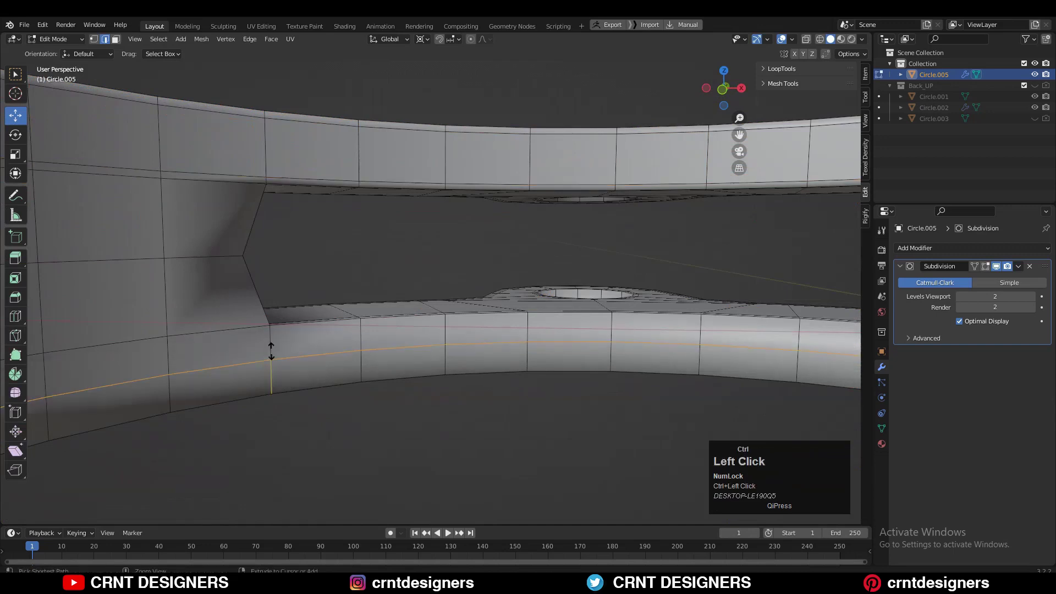
pyautogui.keyDown('ctrl'); pyautogui.click(282, 322); pyautogui.keyUp('ctrl')
pyautogui.hotkey('ctrl', 'r')
pyautogui.keyDown('ctrl'); pyautogui.click(278, 358); pyautogui.keyUp('ctrl')
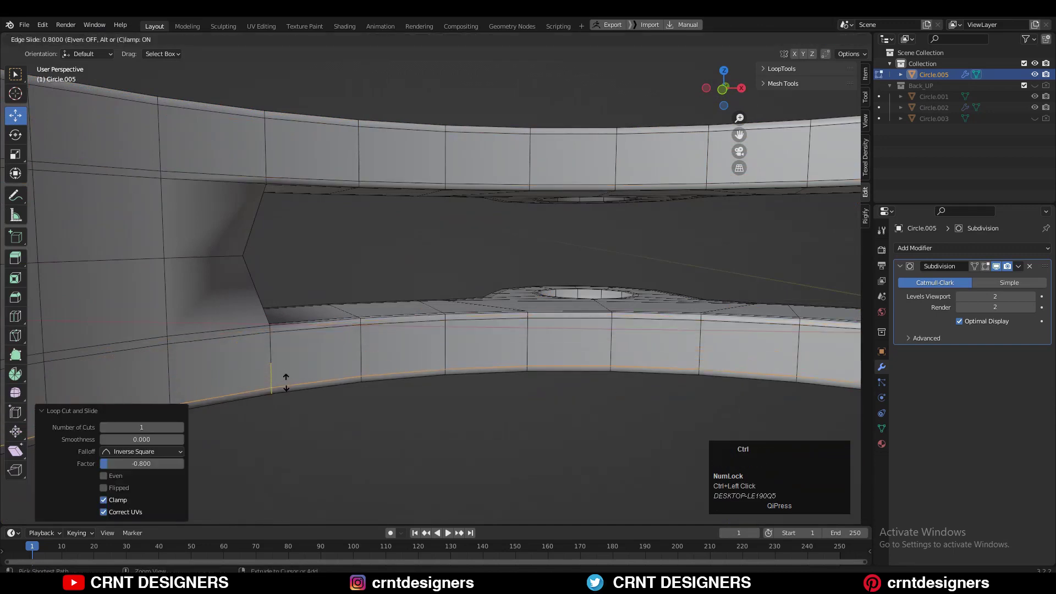
pyautogui.keyDown('ctrl'); pyautogui.click(286, 382); pyautogui.keyUp('ctrl')
# Examine the smoothed part in Object Mode with the viewport overlays hidden, looking at the opening ends
pyautogui.press('Tab')
pyautogui.click(360, 286)
pyautogui.click(781, 39)
pyautogui.scroll(-3, 297, 220)
pyautogui.moveTo(287, 218); pyautogui.dragTo(483, 214, button='middle')
pyautogui.scroll(2, 370, 277)
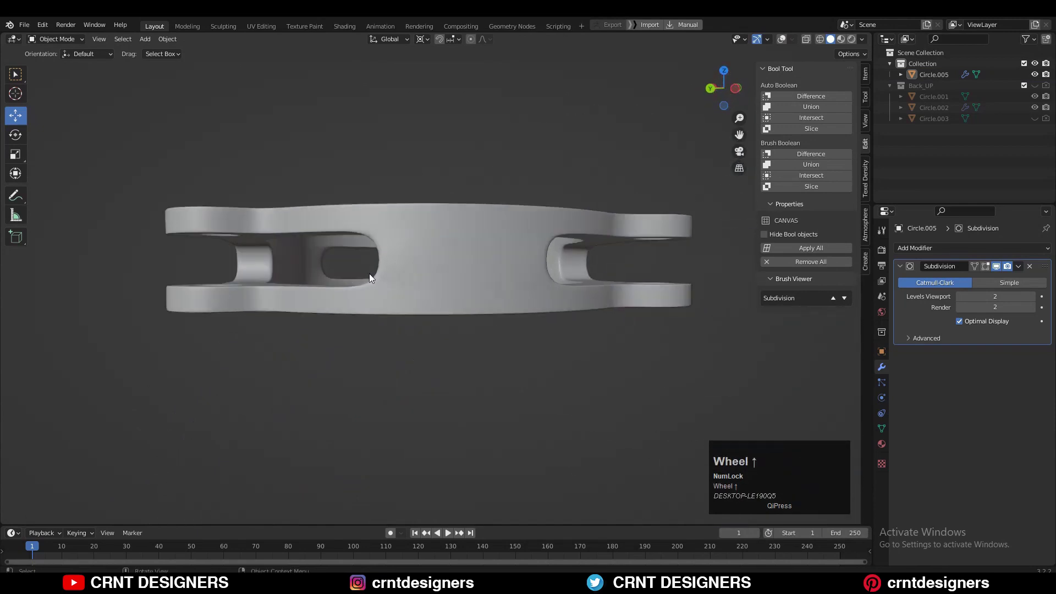
pyautogui.moveTo(369, 277); pyautogui.dragTo(341, 247, button='middle')
# Knife a supporting edge around one end of the wall opening and merge the extra corner vertices At Last
pyautogui.click(457, 220)
pyautogui.click(780, 40)
pyautogui.press('Tab')
pyautogui.keyDown('shift'); pyautogui.moveTo(341, 248); pyautogui.dragTo(412, 231, button='middle'); pyautogui.keyUp('shift')
pyautogui.scroll(4, 352, 237)
pyautogui.press('k')
pyautogui.press('1')
pyautogui.scroll(2, 414, 228)
pyautogui.click(398, 196)
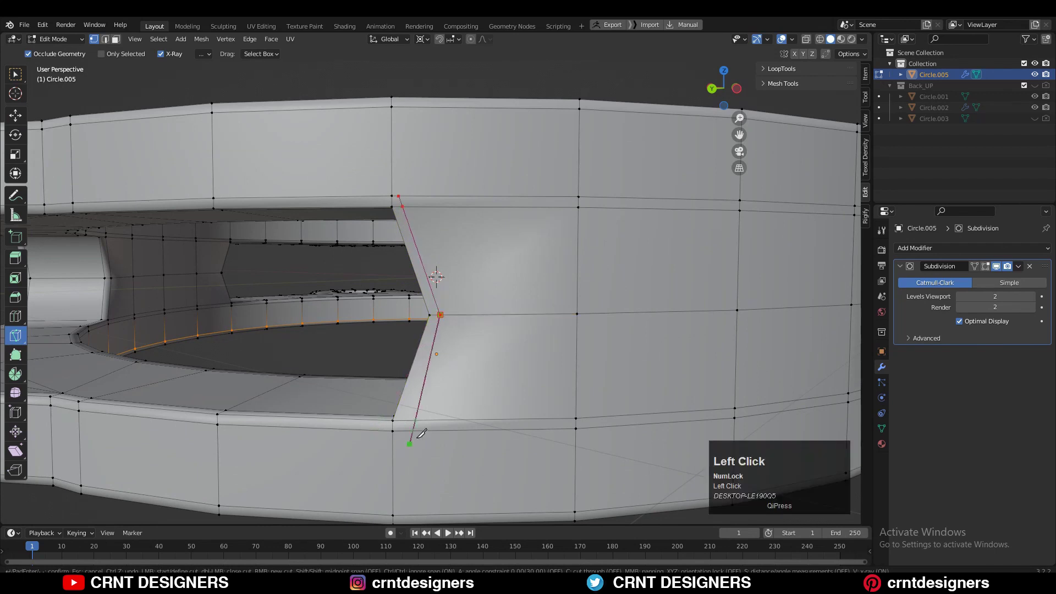
pyautogui.press('Return')
pyautogui.keyDown('shift'); pyautogui.click(434, 367); pyautogui.keyUp('shift')
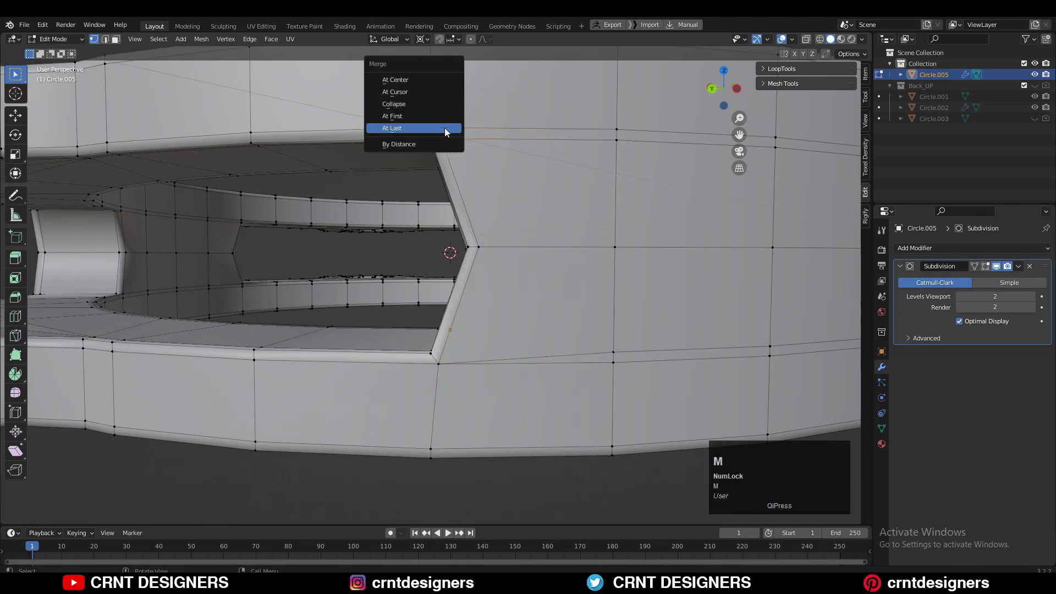
# Knife a matching supporting edge around the next opening end and merge its doubled corner vertices At Last
pyautogui.scroll(-2, 445, 128)
pyautogui.moveTo(445, 127); pyautogui.dragTo(583, 220, button='middle')
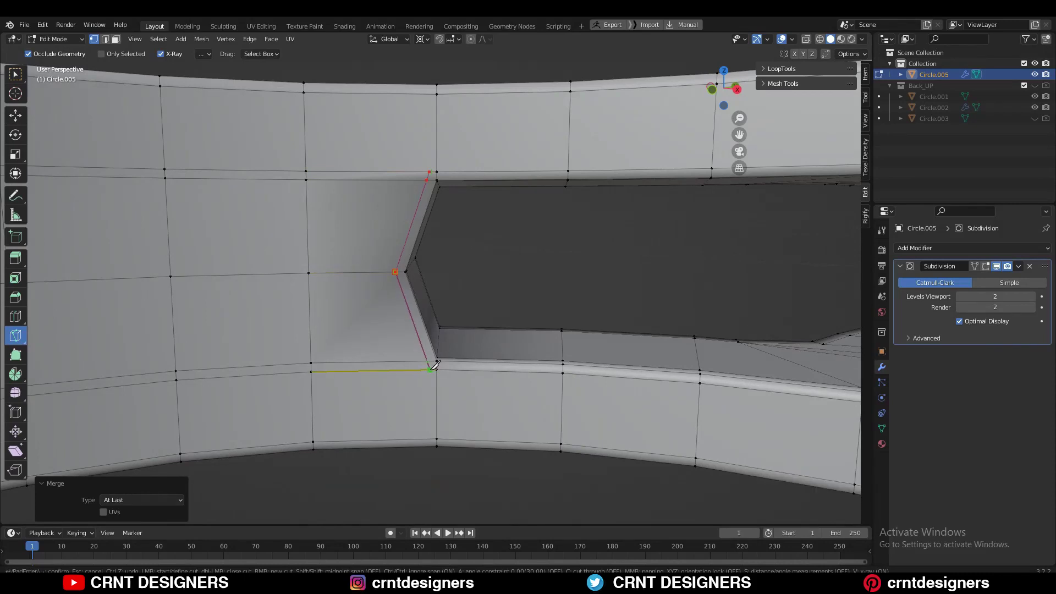
pyautogui.click(430, 369)
pyautogui.moveTo(433, 367); pyautogui.dragTo(490, 231, button='middle')
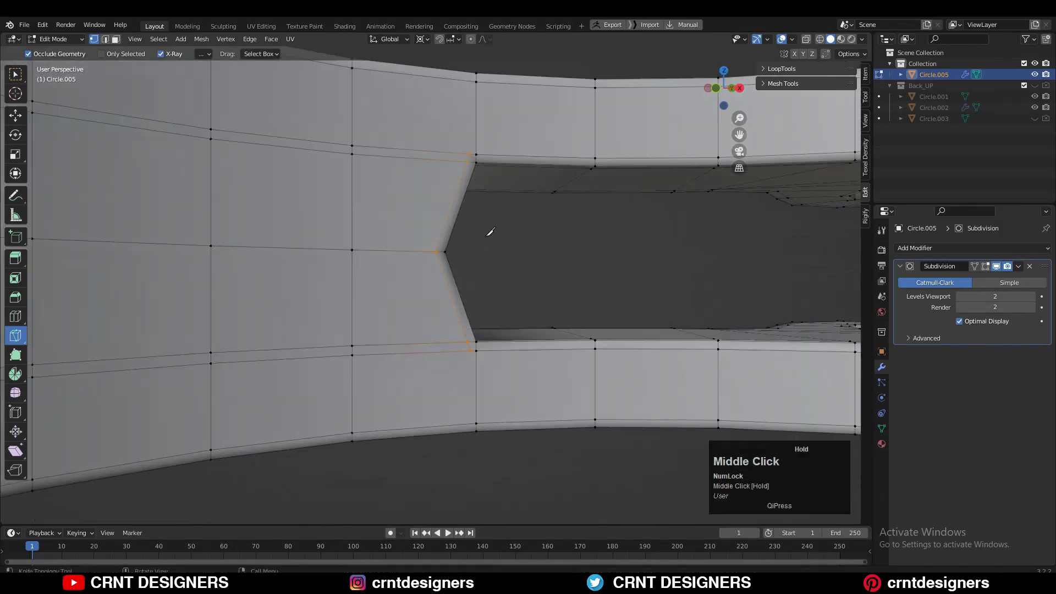
pyautogui.click(442, 231)
pyautogui.keyDown('shift'); pyautogui.click(453, 231); pyautogui.keyUp('shift')
pyautogui.press('m')
pyautogui.click(450, 233)
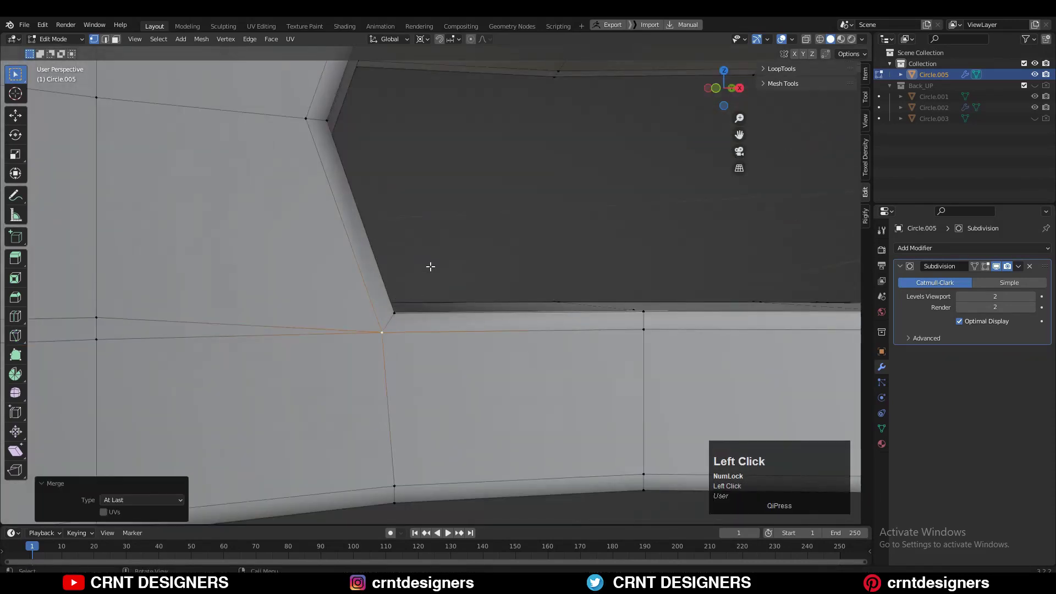
# Knife a supporting edge alongside another opening end, from the upper corner through the mid-height edge to the lower corner
pyautogui.scroll(-5, 431, 267)
pyautogui.moveTo(430, 267); pyautogui.dragTo(302, 210, button='middle')
pyautogui.scroll(5, 302, 210)
pyautogui.press('k')
pyautogui.scroll(2, 388, 152)
pyautogui.click(448, 319)
pyautogui.click(389, 155)
pyautogui.press('Return')
pyautogui.scroll(-1, 446, 247)
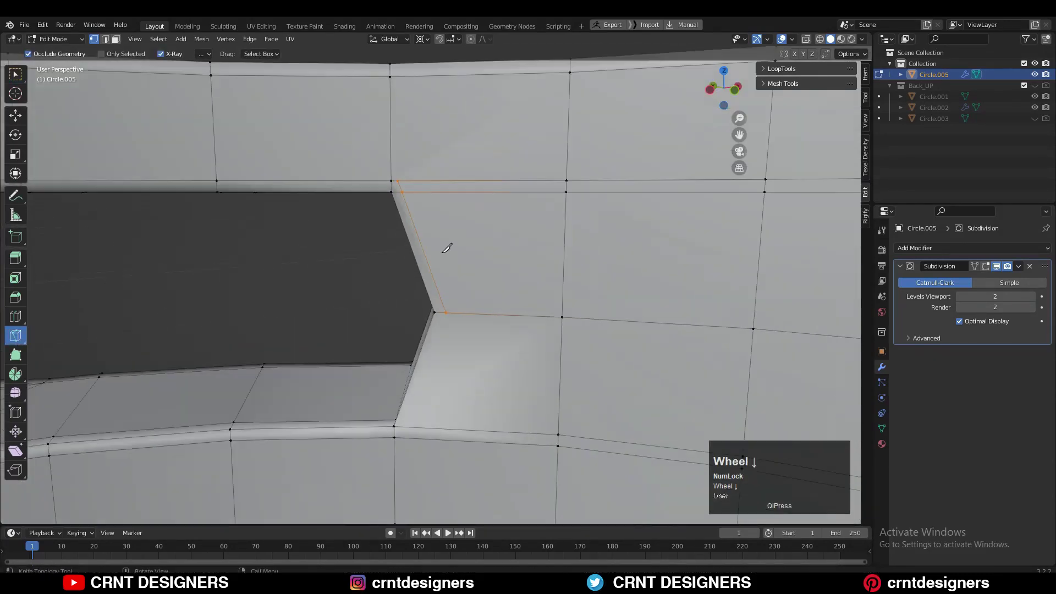
pyautogui.click(450, 306)
pyautogui.click(406, 434)
pyautogui.press('Return')
# Merge the doubled vertices at the lower and upper corners of that opening end into the new supporting edge
pyautogui.keyDown('shift'); pyautogui.moveTo(409, 426); pyautogui.dragTo(416, 402, button='middle'); pyautogui.keyUp('shift')
pyautogui.moveTo(416, 401); pyautogui.dragTo(451, 310, button='middle')
pyautogui.click(443, 359)
pyautogui.keyDown('shift'); pyautogui.moveTo(442, 360); pyautogui.dragTo(461, 443, button='middle'); pyautogui.keyUp('shift')
pyautogui.click(454, 174)
pyautogui.keyDown('shift'); pyautogui.click(448, 173); pyautogui.keyUp('shift')
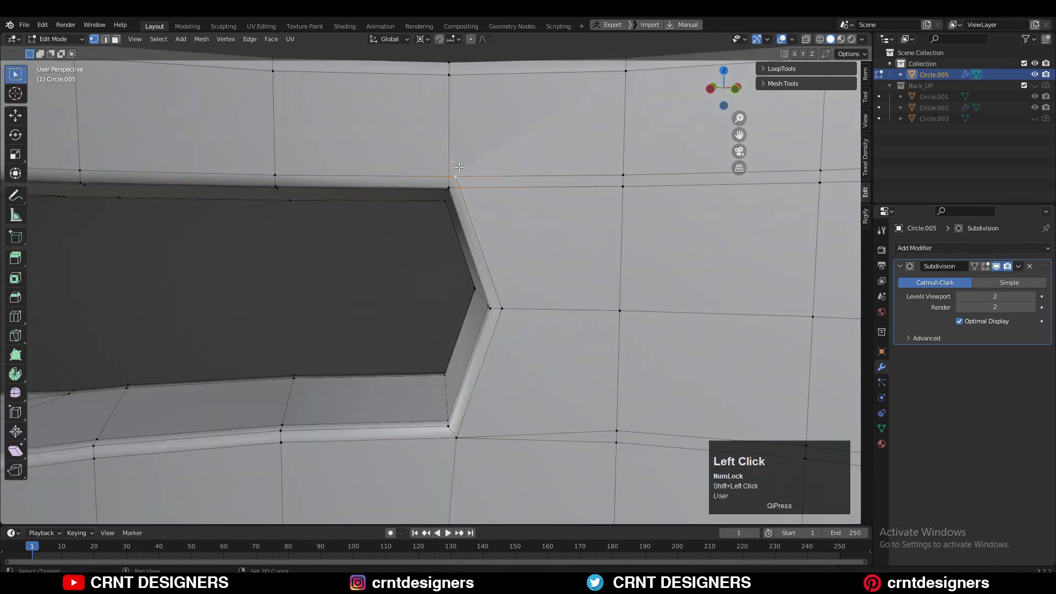
# Examine the smoothed part in Object Mode from several angles, first with wireframe overlays and then without them
pyautogui.moveTo(264, 344); pyautogui.dragTo(436, 325, button='middle')
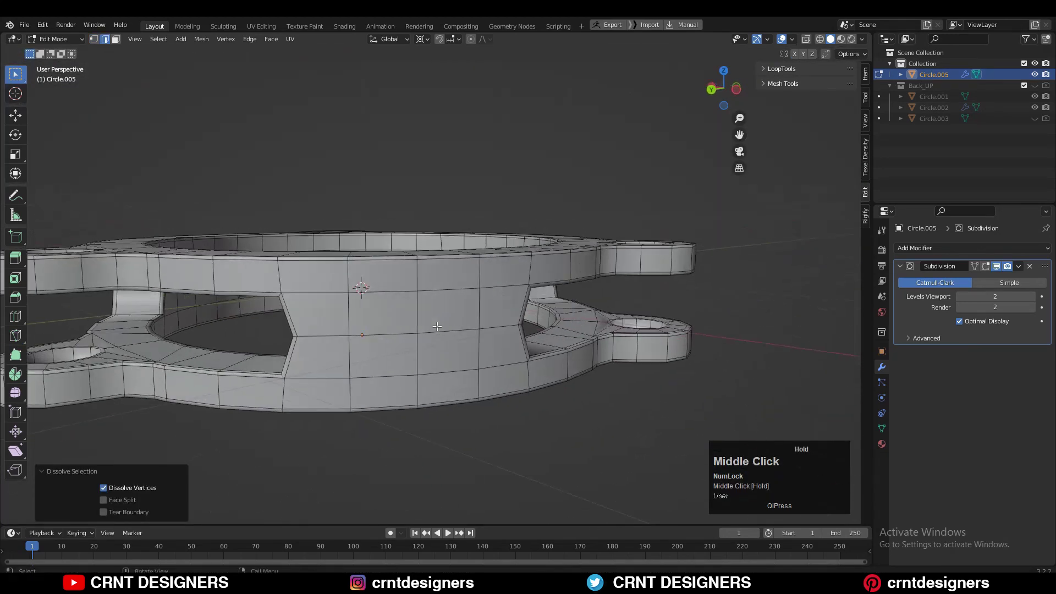
pyautogui.scroll(1, 436, 325)
pyautogui.moveTo(295, 332); pyautogui.dragTo(639, 357, button='middle')
pyautogui.press('Tab')
pyautogui.scroll(-3, 497, 338)
pyautogui.click(638, 363)
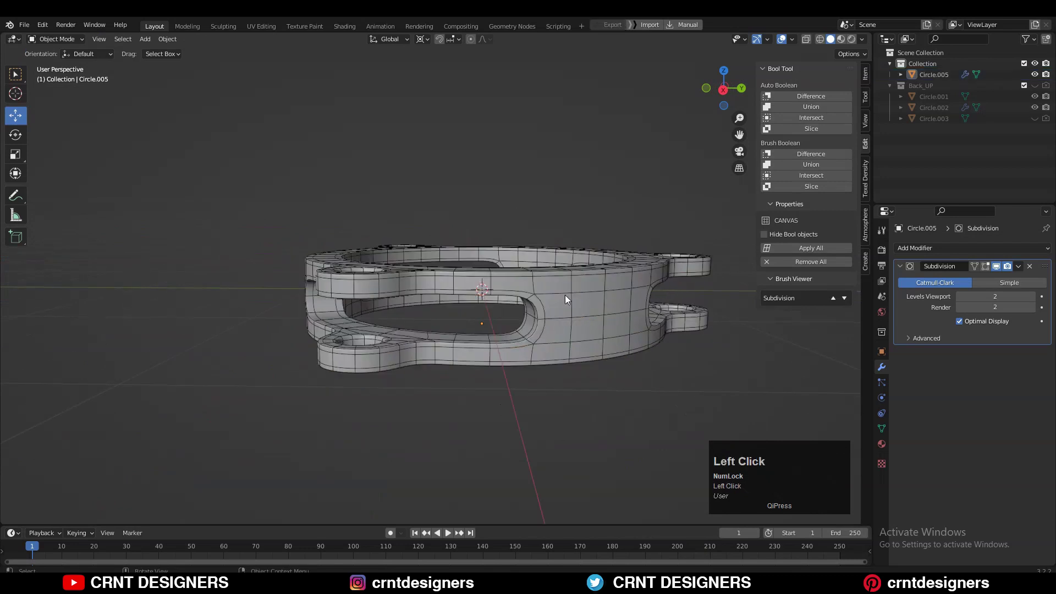
pyautogui.click(782, 40)
pyautogui.moveTo(452, 242)
pyautogui.mouseDown(button='middle')
pyautogui.moveTo(462, 321)
pyautogui.moveTo(459, 255)
pyautogui.moveTo(442, 250)
pyautogui.mouseUp(button='middle')
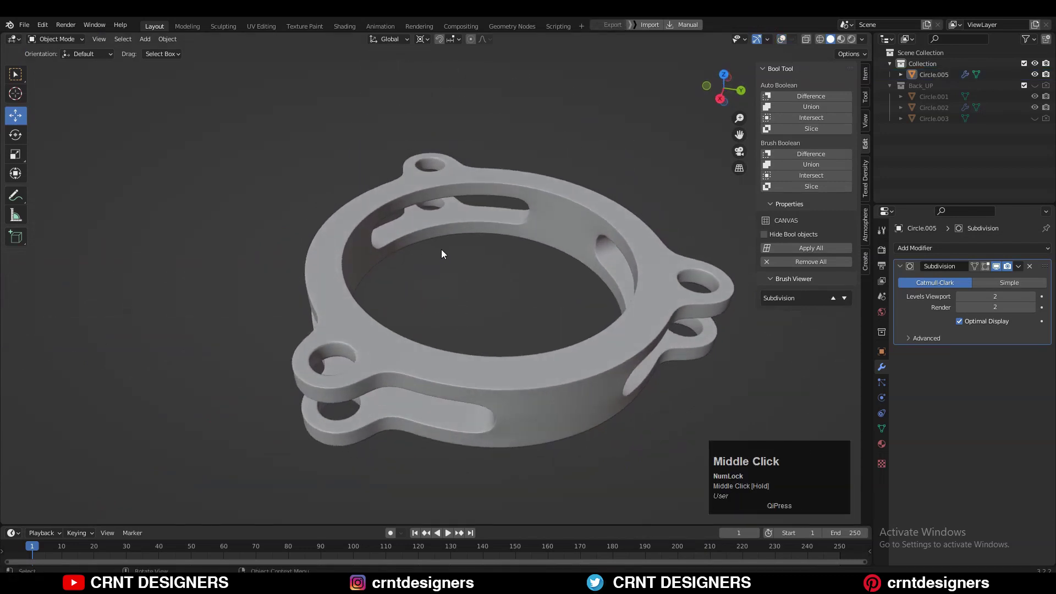
pyautogui.scroll(2, 470, 176)
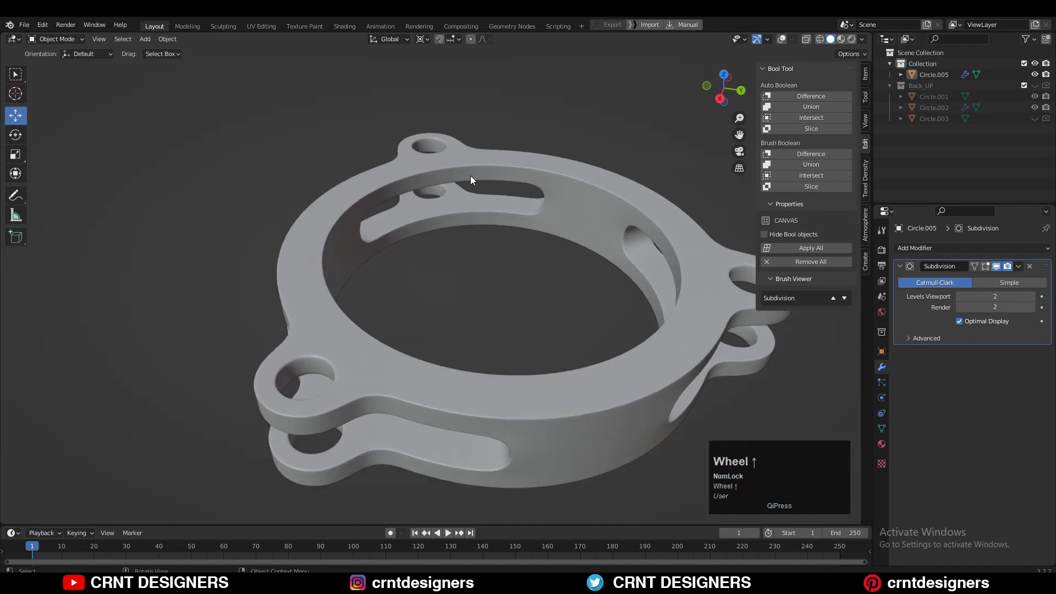
# Switch the viewport lighting to MatCap and inspect the finished part and its wireframe from several sides
pyautogui.click(862, 39)
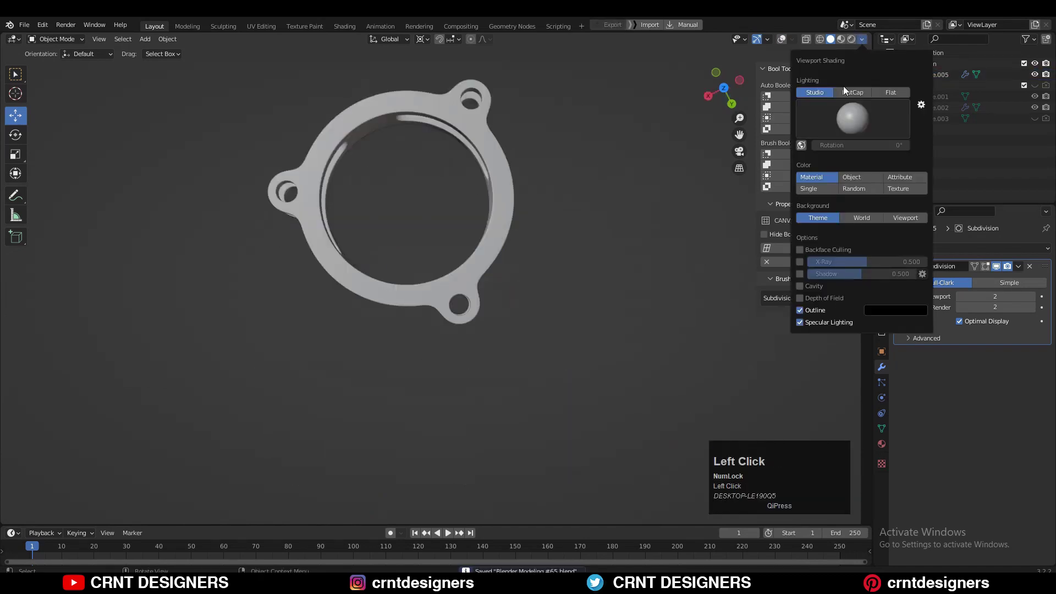
pyautogui.click(842, 93)
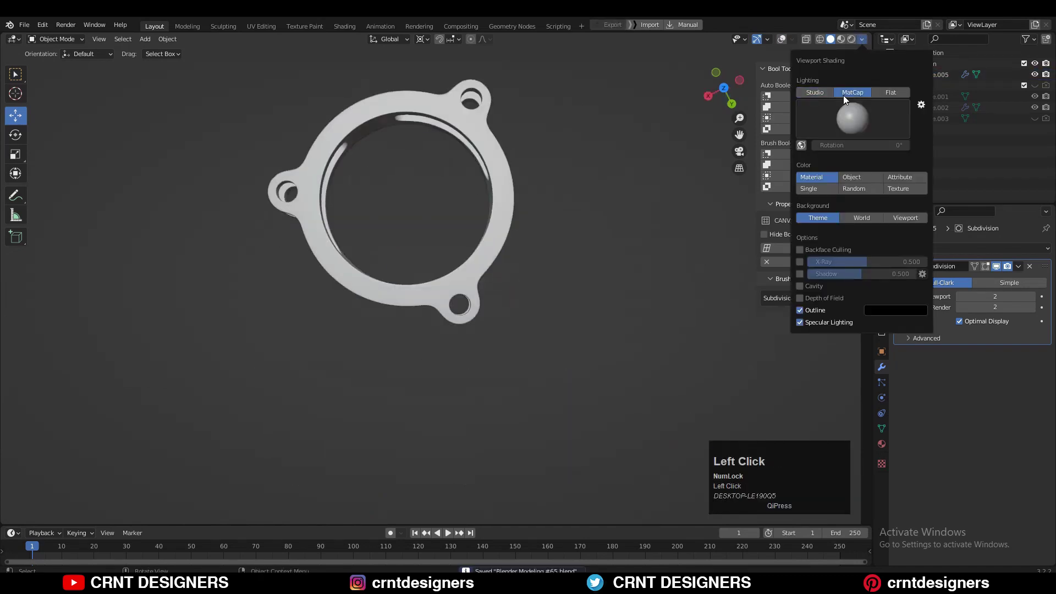
pyautogui.moveTo(550, 223); pyautogui.dragTo(597, 123, button='middle')
pyautogui.scroll(3, 181, 306)
pyautogui.moveTo(180, 305); pyautogui.dragTo(402, 294, button='middle')
pyautogui.scroll(-3, 509, 224)
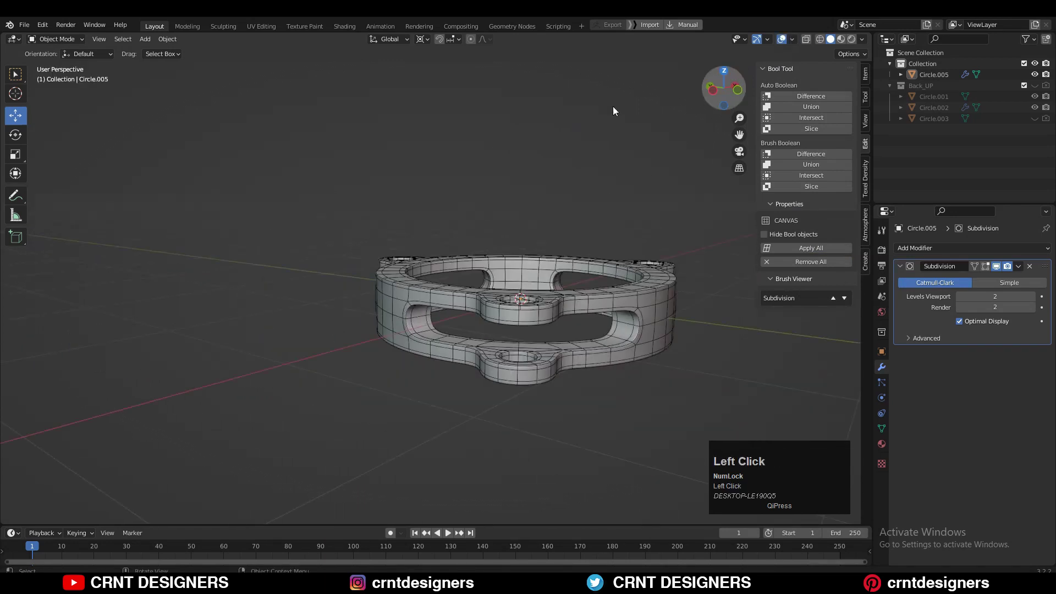
pyautogui.moveTo(614, 111); pyautogui.dragTo(522, 266, button='middle')
pyautogui.scroll(3, 523, 266)
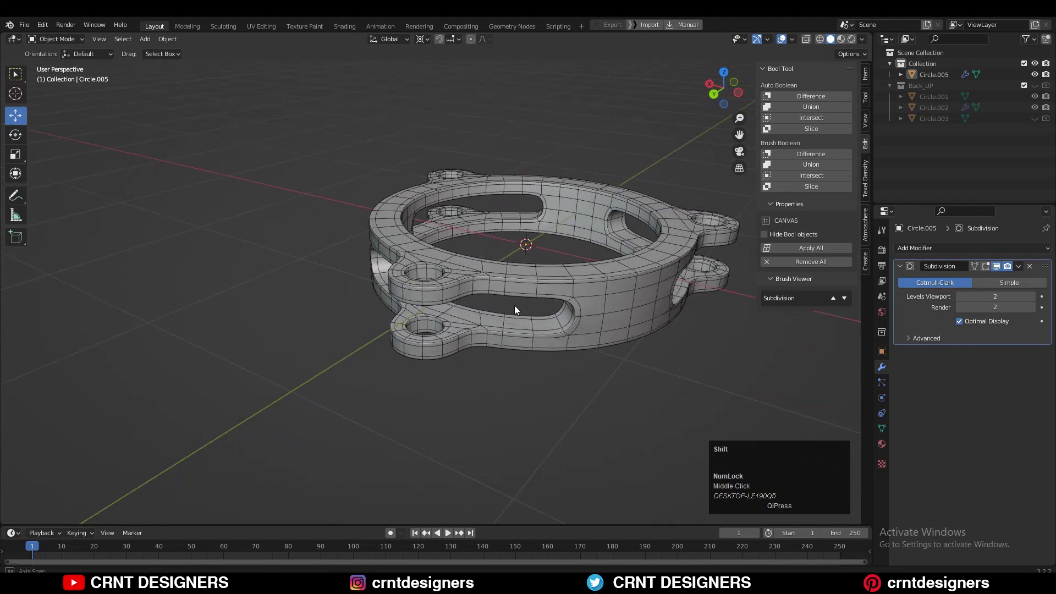